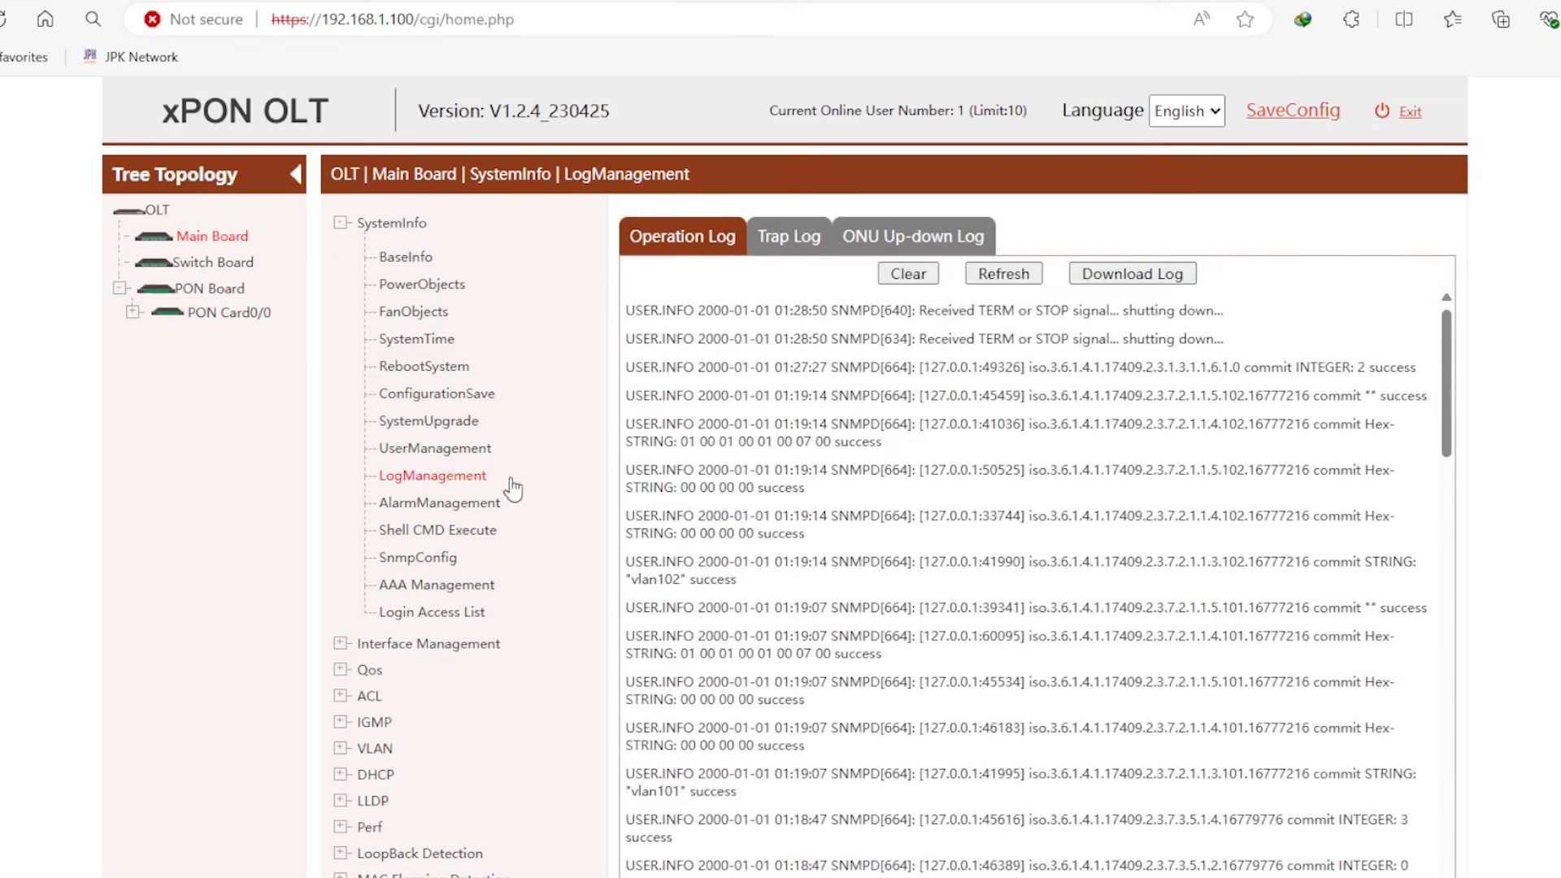
- Expand the VLAN settings group and switch to the Switch Board settings
{"action": "scroll", "coordinate": [447, 590], "scroll_direction": "down", "scroll_amount": 1}
{"action": "scroll", "coordinate": [447, 590], "scroll_direction": "down", "scroll_amount": 2}
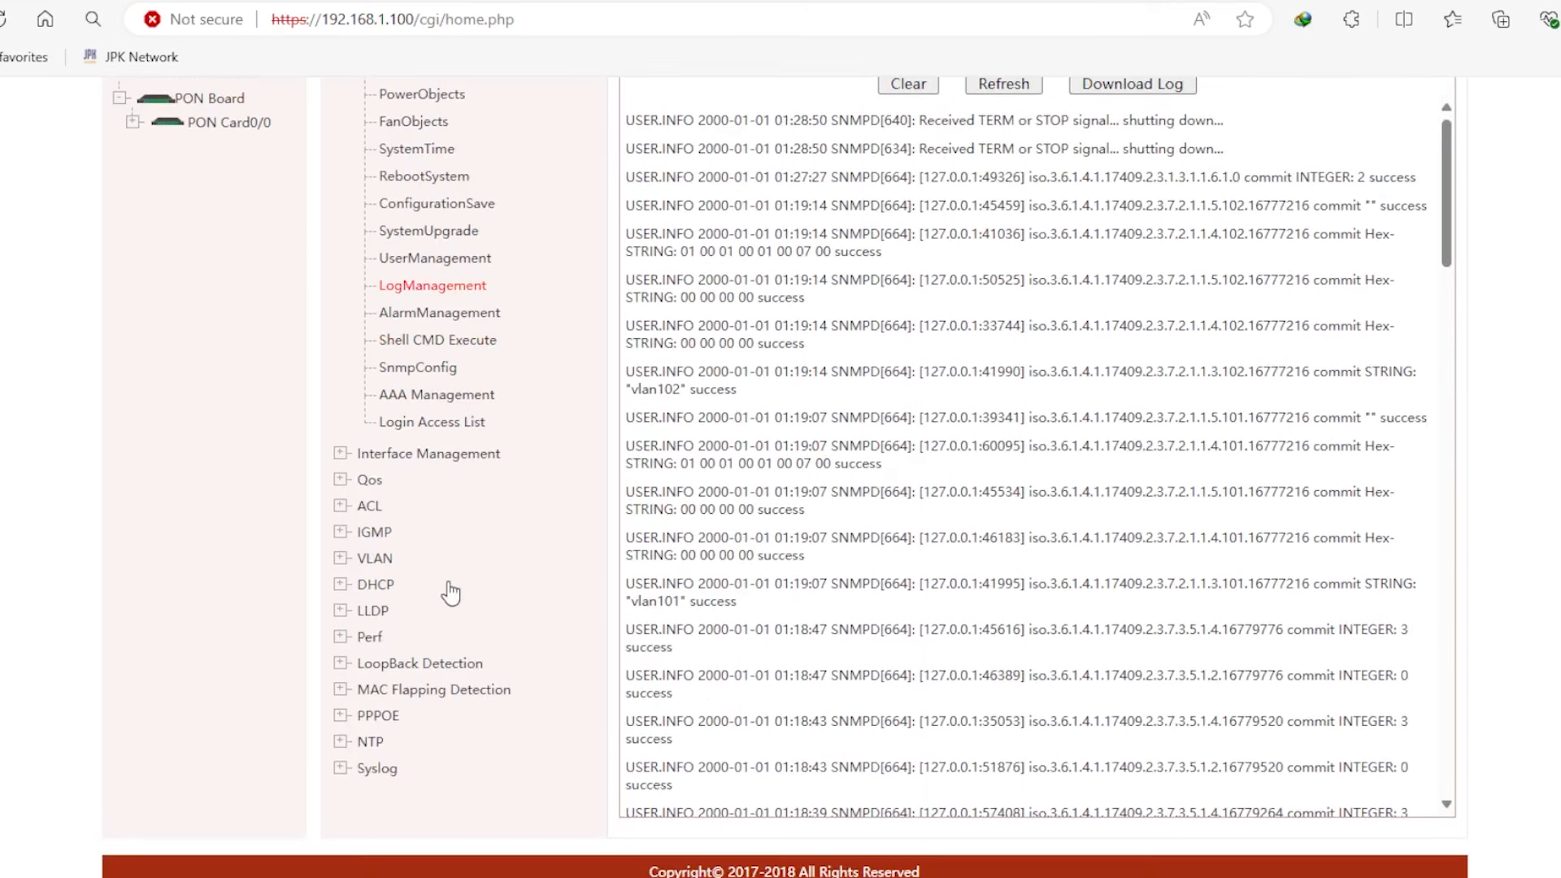
{"action": "left_click", "coordinate": [386, 563]}
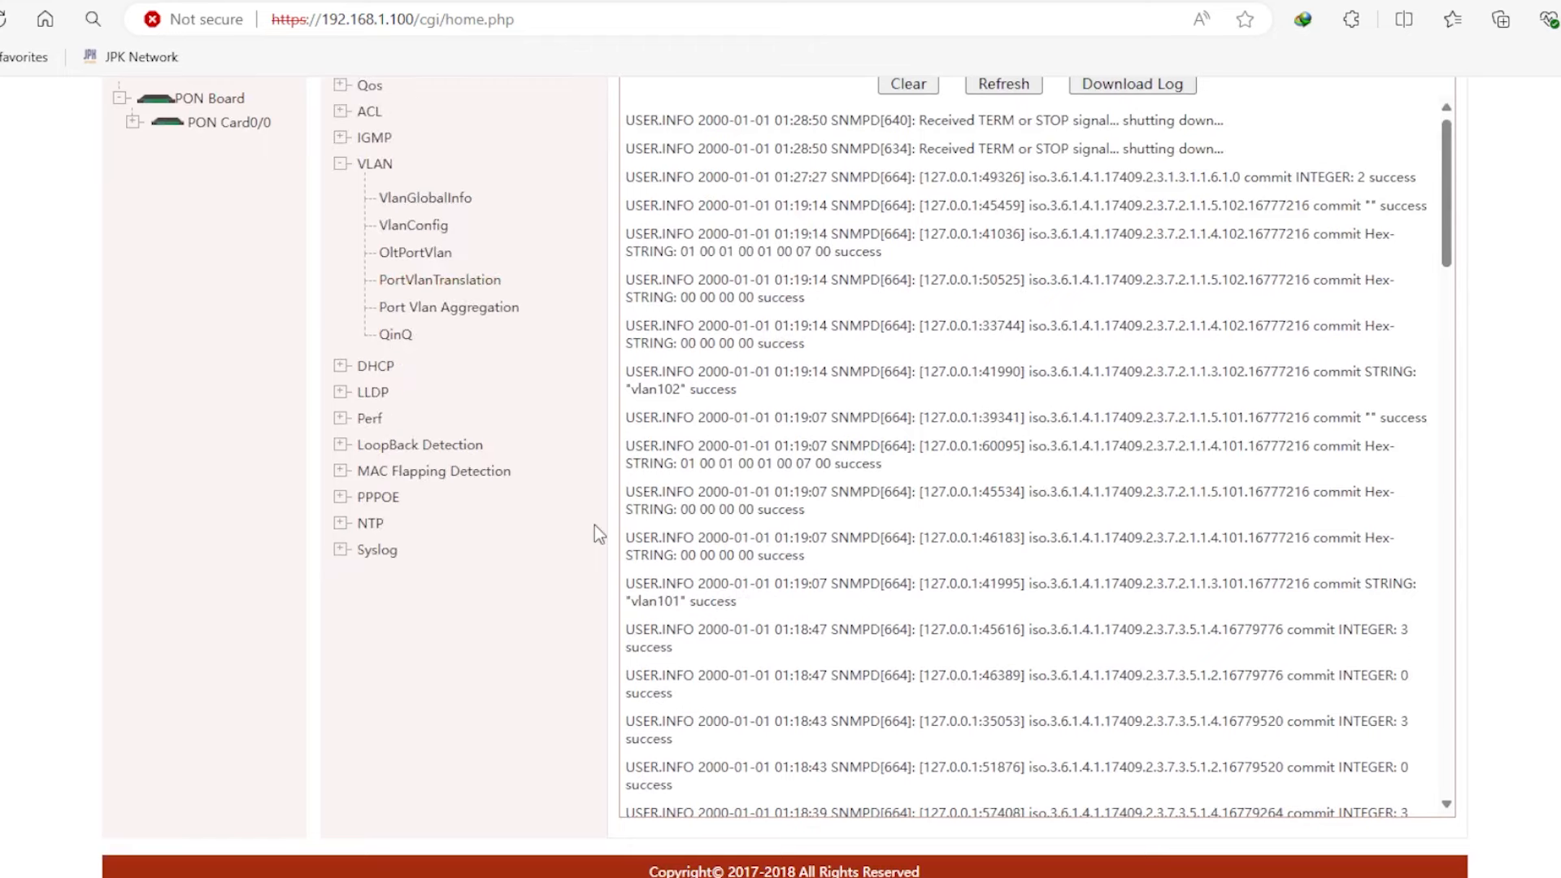
{"action": "scroll", "coordinate": [595, 529], "scroll_direction": "up", "scroll_amount": 3}
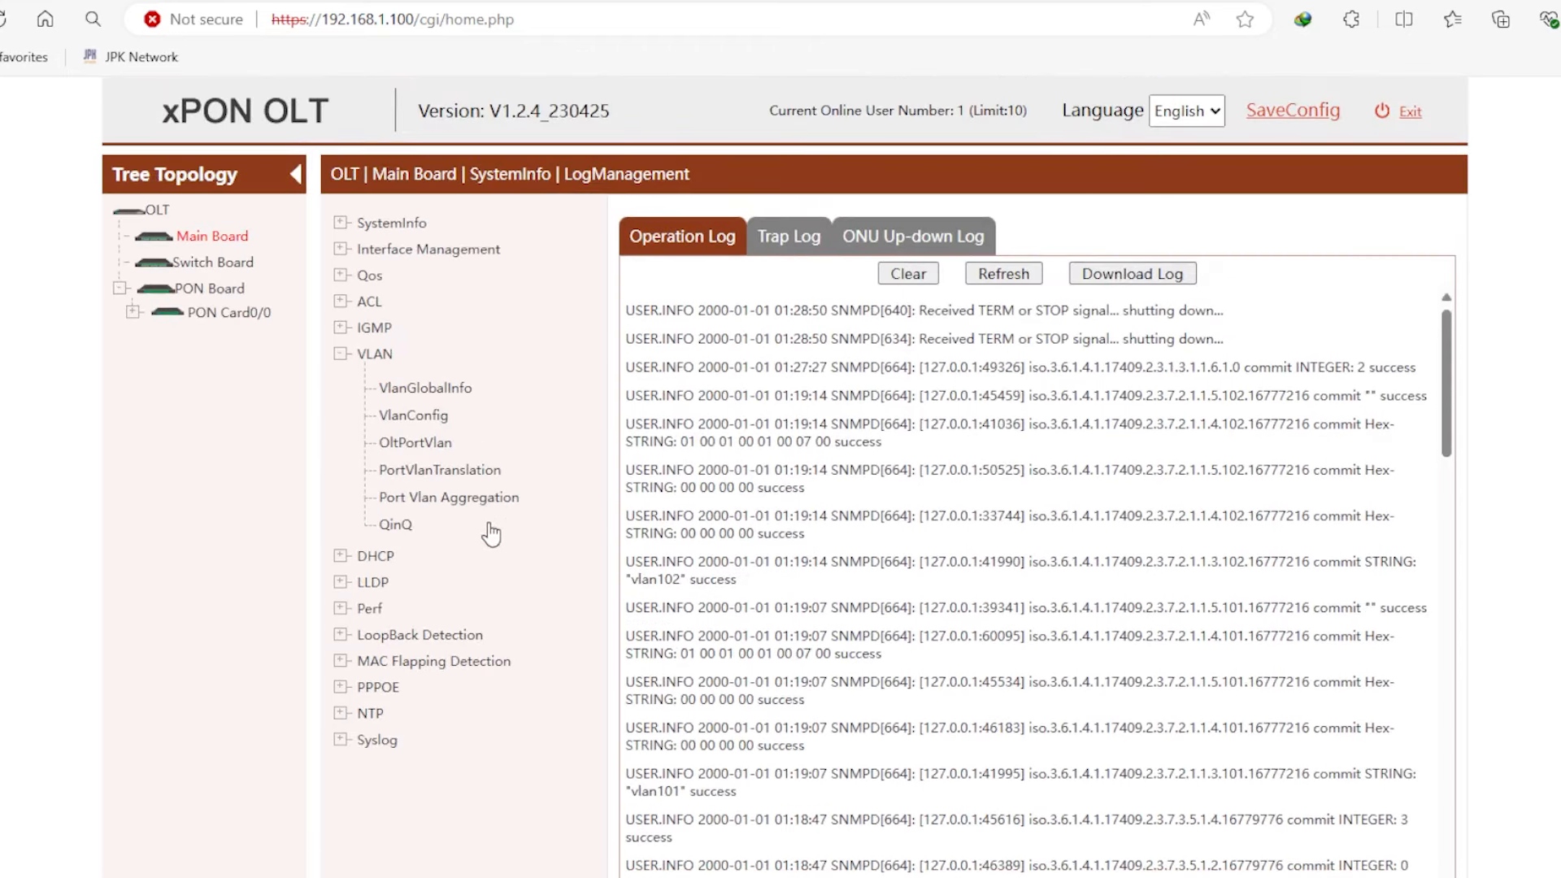
{"action": "left_click", "coordinate": [224, 265]}
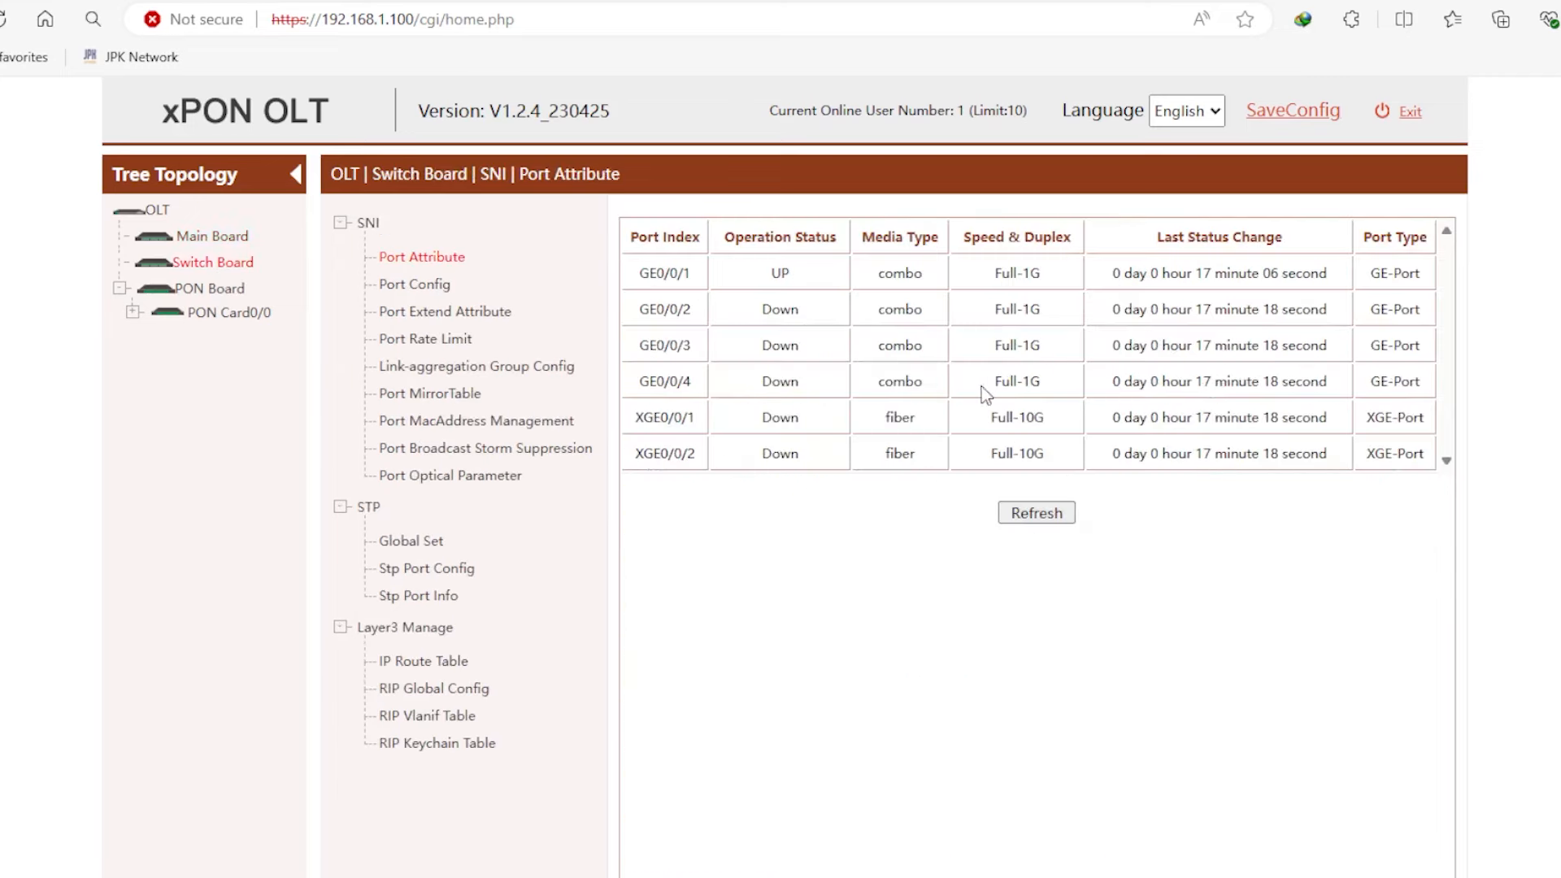
- Review the GE0/0/1–XGE0/0/2 port rows, noting XGE0/0/1 and XGE0/0/2 at Full-10G
{"action": "scroll", "coordinate": [436, 676], "scroll_direction": "down", "scroll_amount": 2}
{"action": "scroll", "coordinate": [436, 650], "scroll_direction": "up", "scroll_amount": 2}
{"action": "left_click_drag", "start_coordinate": [934, 276], "coordinate": [1047, 385]}
{"action": "left_click", "coordinate": [1047, 385]}
{"action": "left_click_drag", "start_coordinate": [645, 423], "coordinate": [781, 508]}
{"action": "left_click", "coordinate": [781, 508]}
{"action": "left_click_drag", "start_coordinate": [1045, 417], "coordinate": [978, 417]}
{"action": "left_click_drag", "start_coordinate": [1055, 457], "coordinate": [968, 461]}
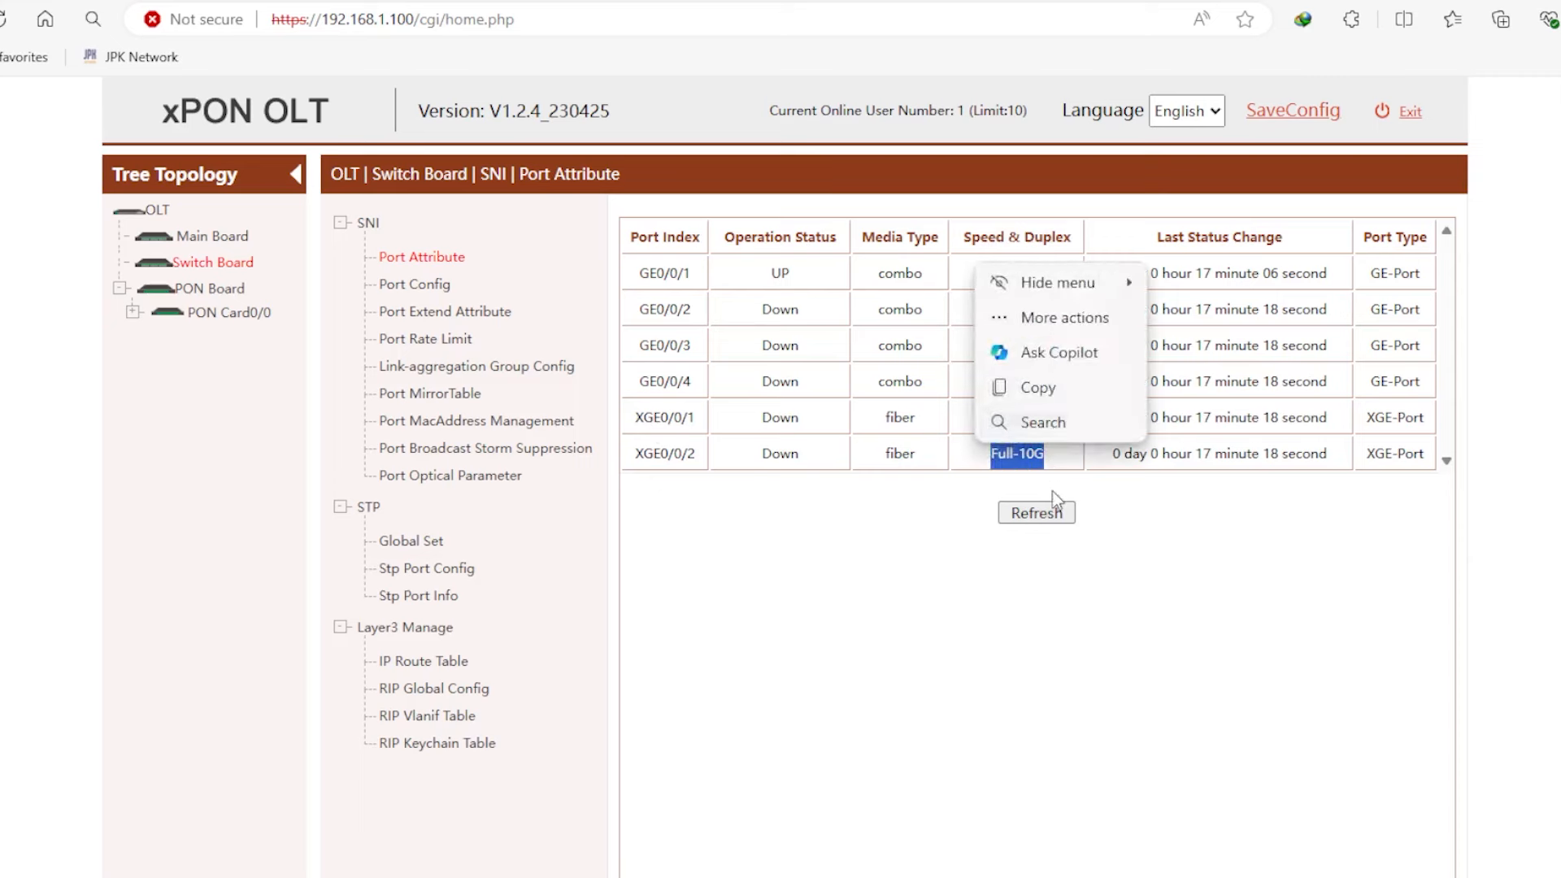
{"action": "left_click", "coordinate": [947, 514]}
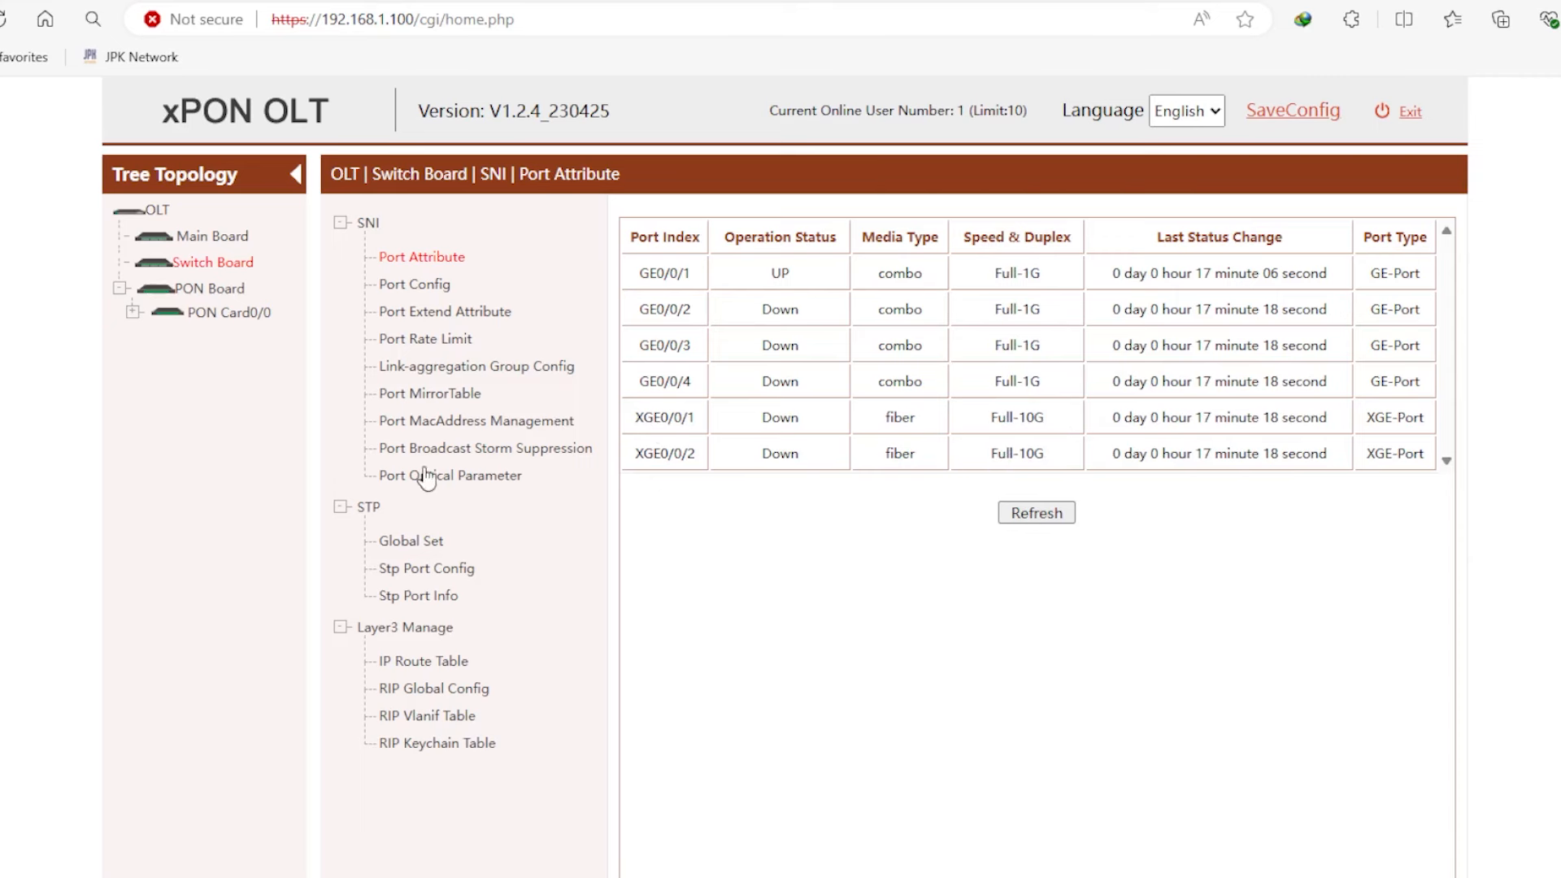
{"action": "left_click", "coordinate": [209, 289]}
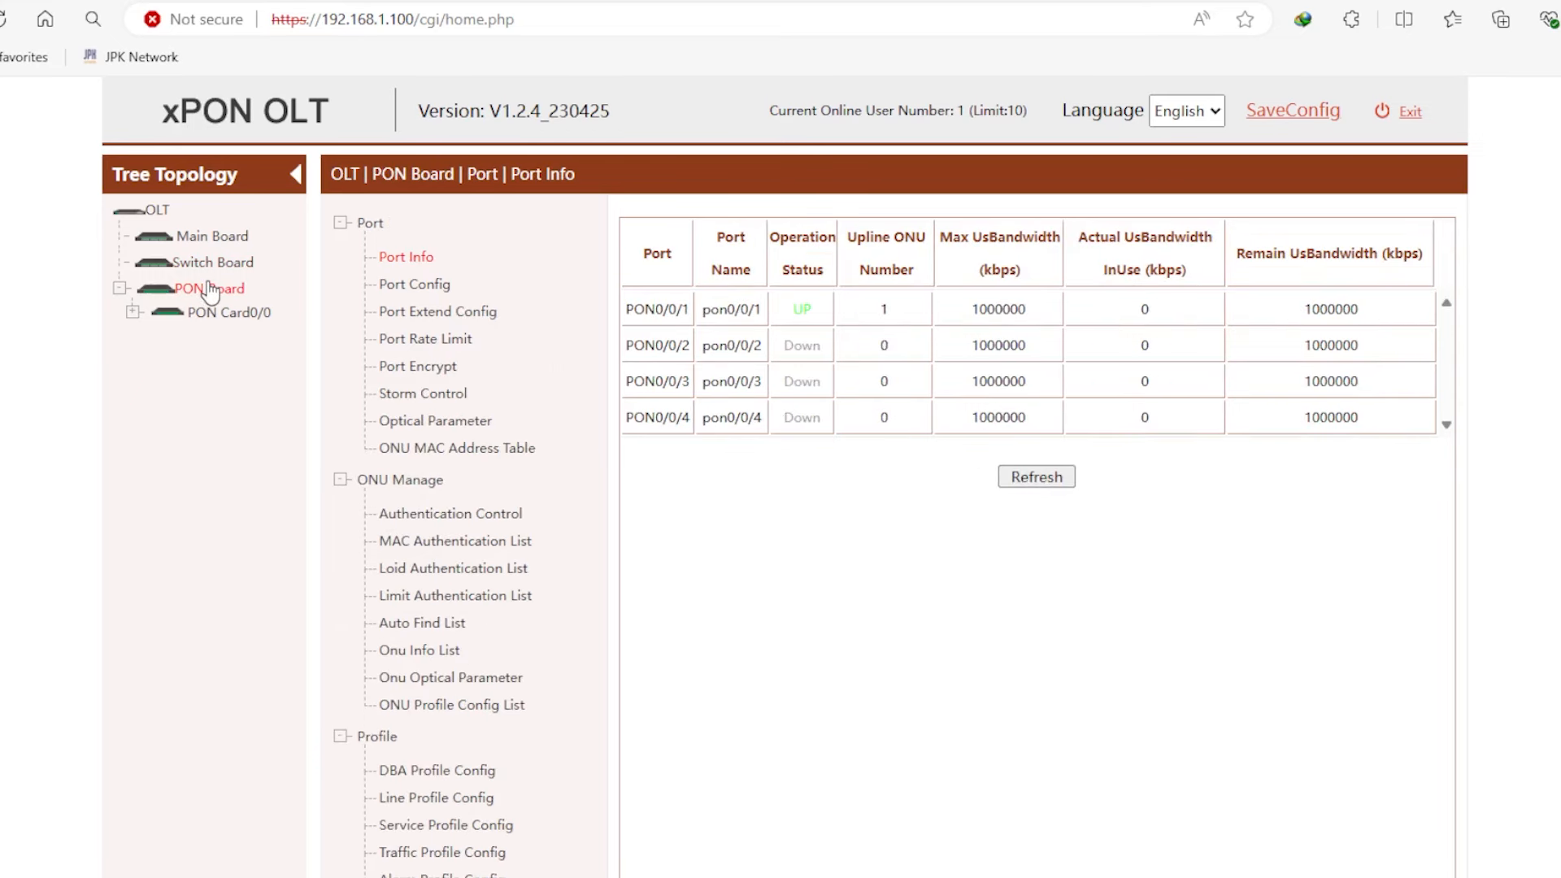
- Expand PON Card0/0 and list the ONUs registered on the PON board
{"action": "left_click", "coordinate": [215, 311]}
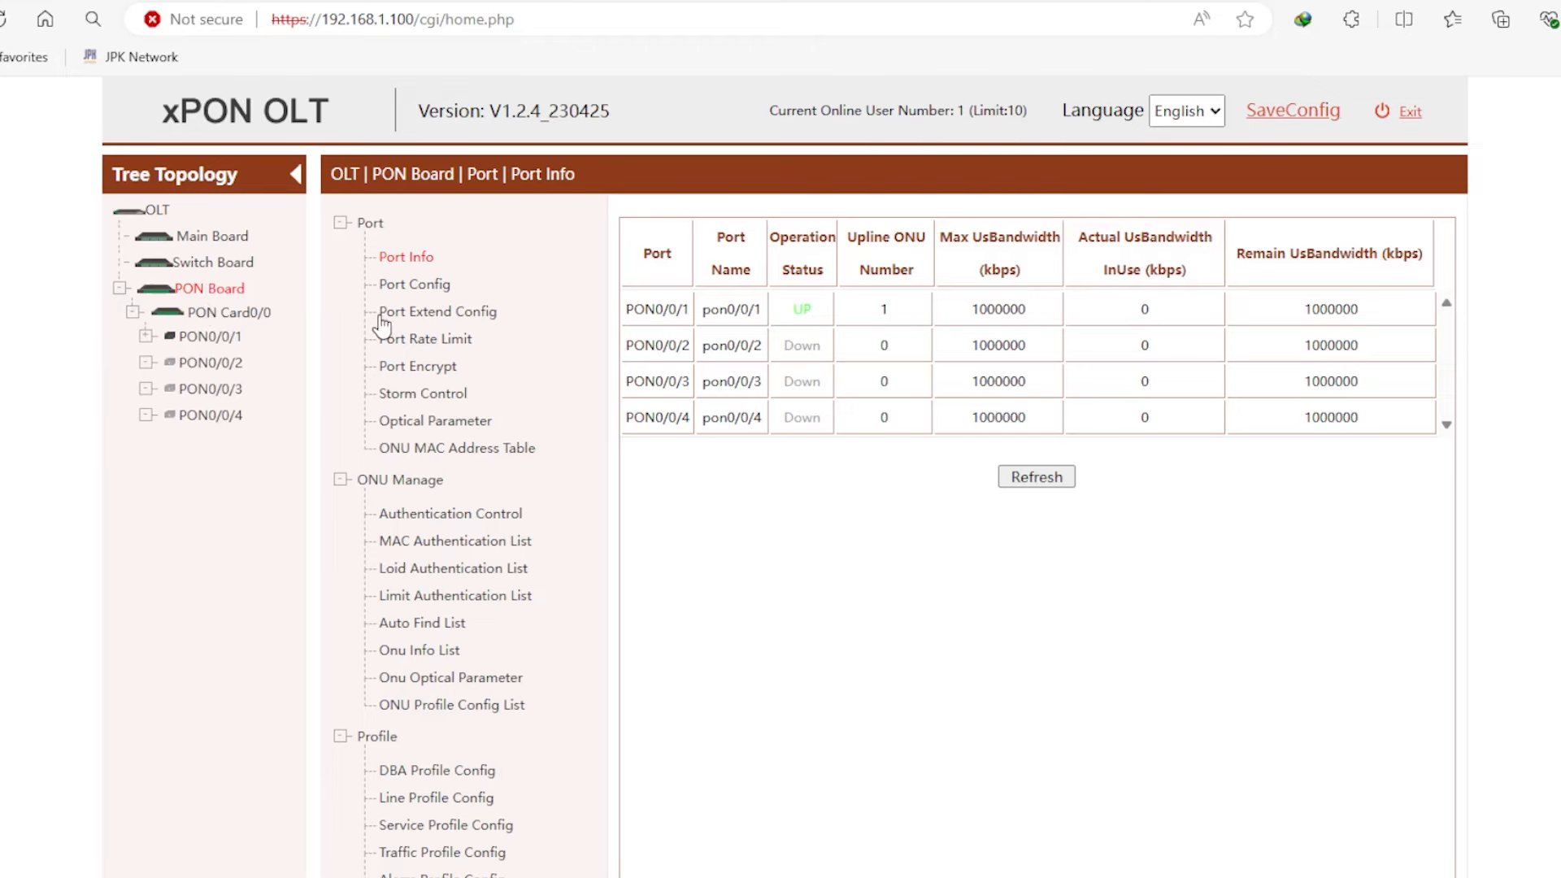
{"action": "scroll", "coordinate": [610, 504], "scroll_direction": "down", "scroll_amount": 3}
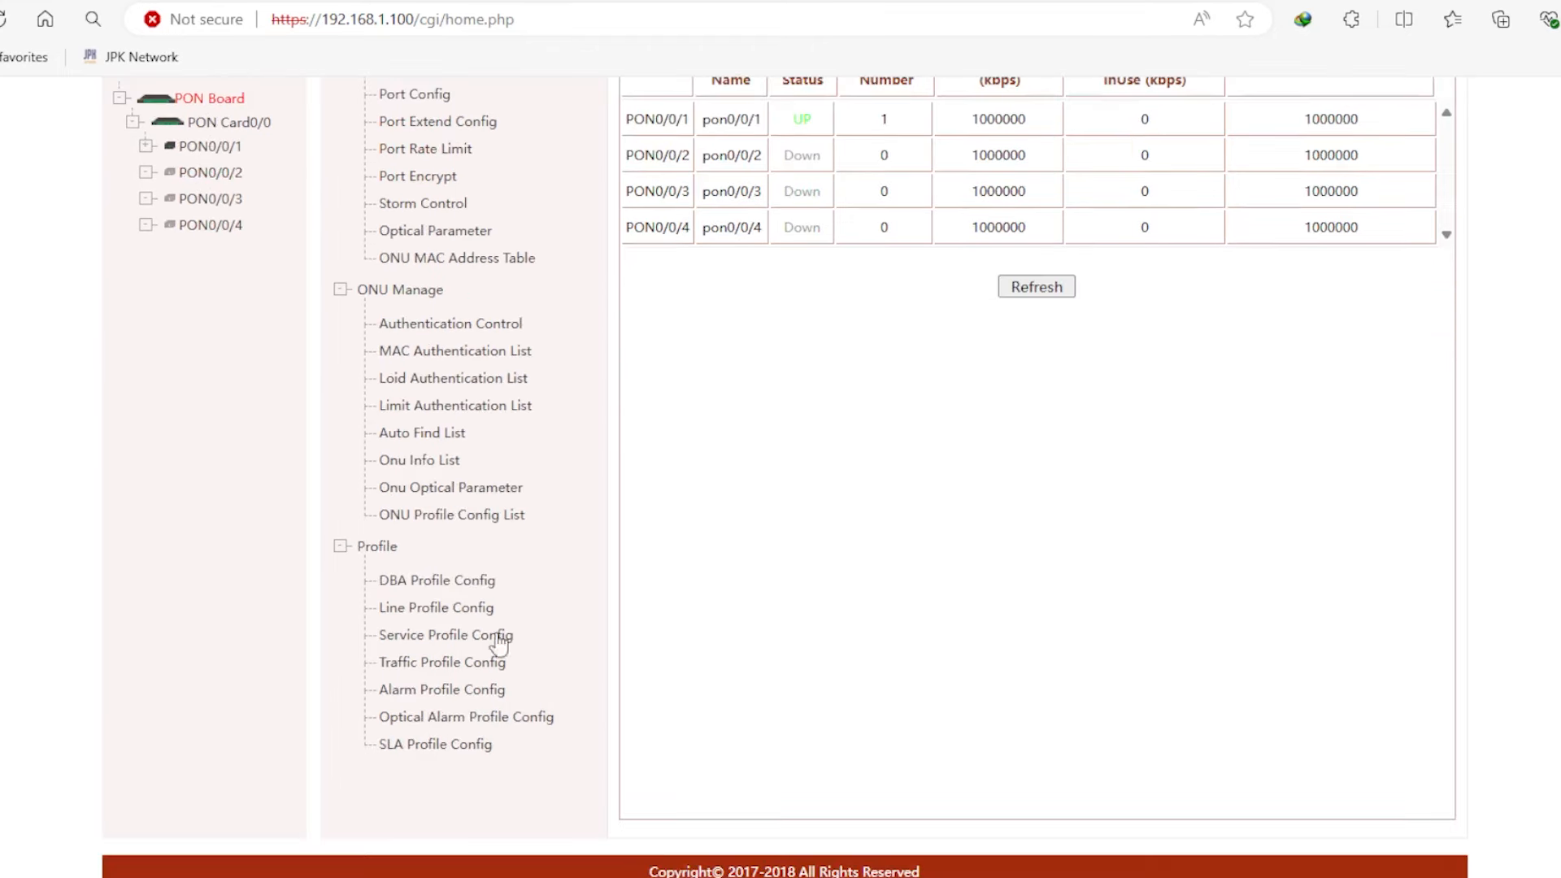
{"action": "scroll", "coordinate": [481, 692], "scroll_direction": "up", "scroll_amount": 3}
{"action": "scroll", "coordinate": [447, 480], "scroll_direction": "down", "scroll_amount": 2}
{"action": "left_click", "coordinate": [446, 468]}
{"action": "scroll", "coordinate": [583, 436], "scroll_direction": "up", "scroll_amount": 2}
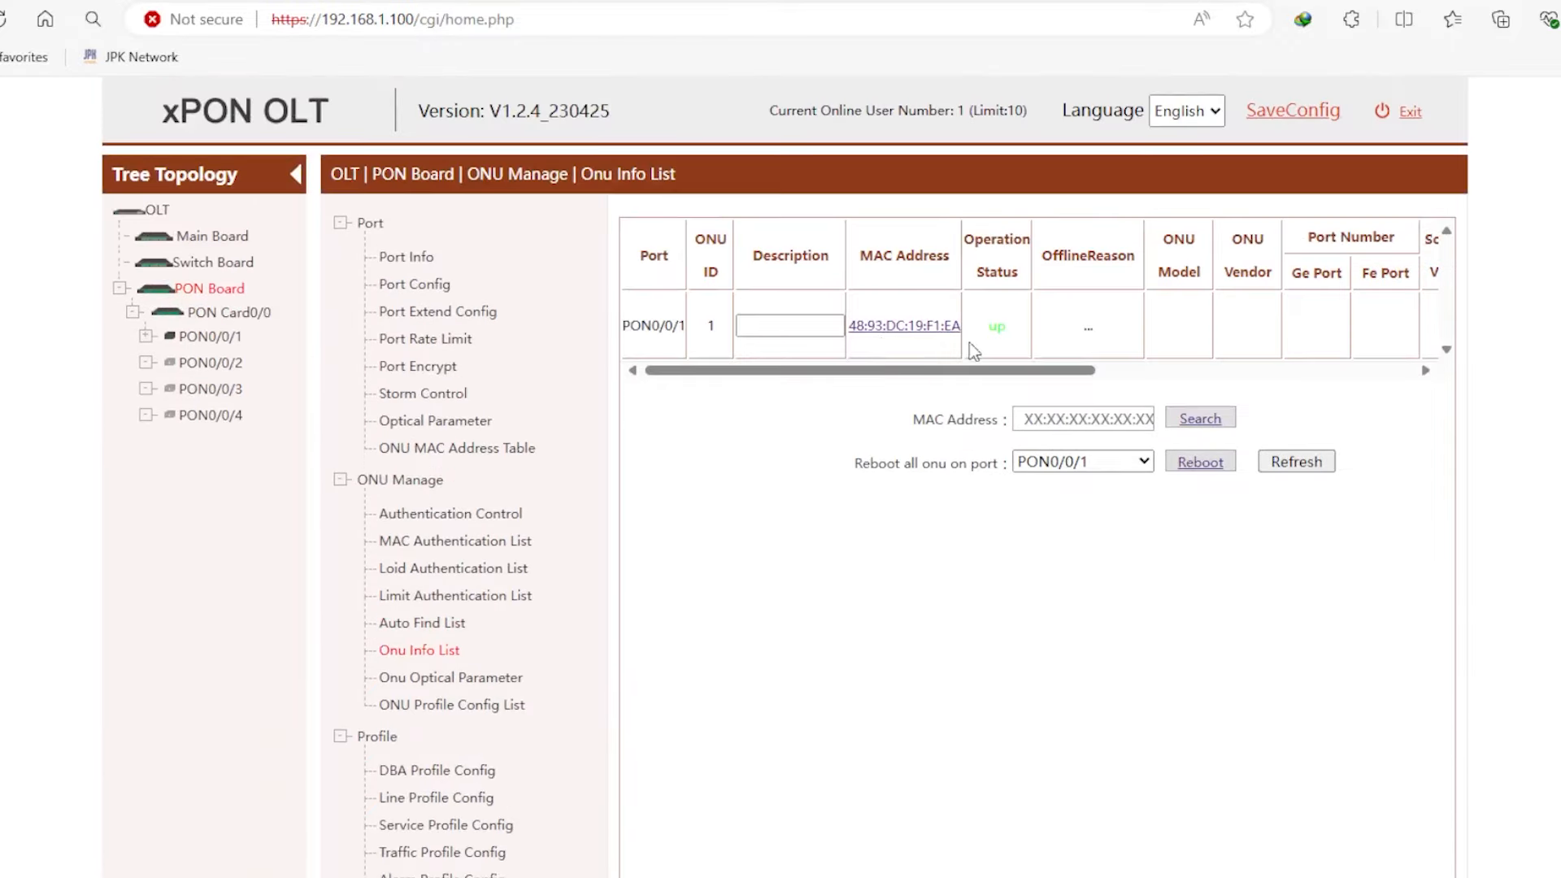
{"action": "left_click_drag", "start_coordinate": [932, 376], "coordinate": [859, 370]}
- Check the ONU's optical parameters, noting the -3.91 dBm received power
{"action": "scroll", "coordinate": [825, 371], "scroll_direction": "down", "scroll_amount": 1}
{"action": "left_click", "coordinate": [478, 600]}
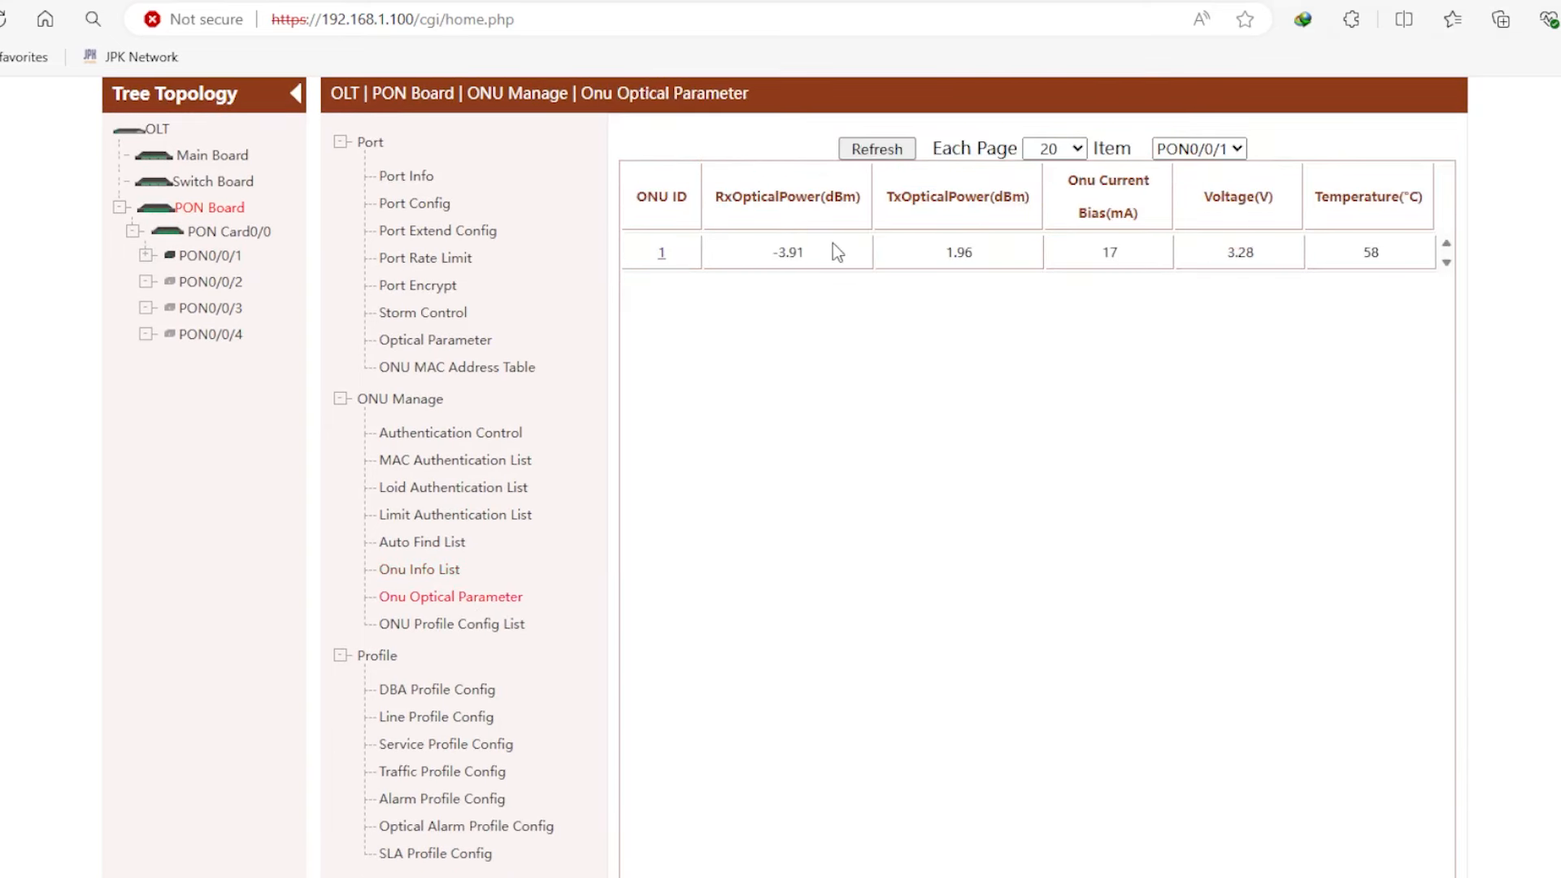
{"action": "left_click_drag", "start_coordinate": [836, 252], "coordinate": [677, 249]}
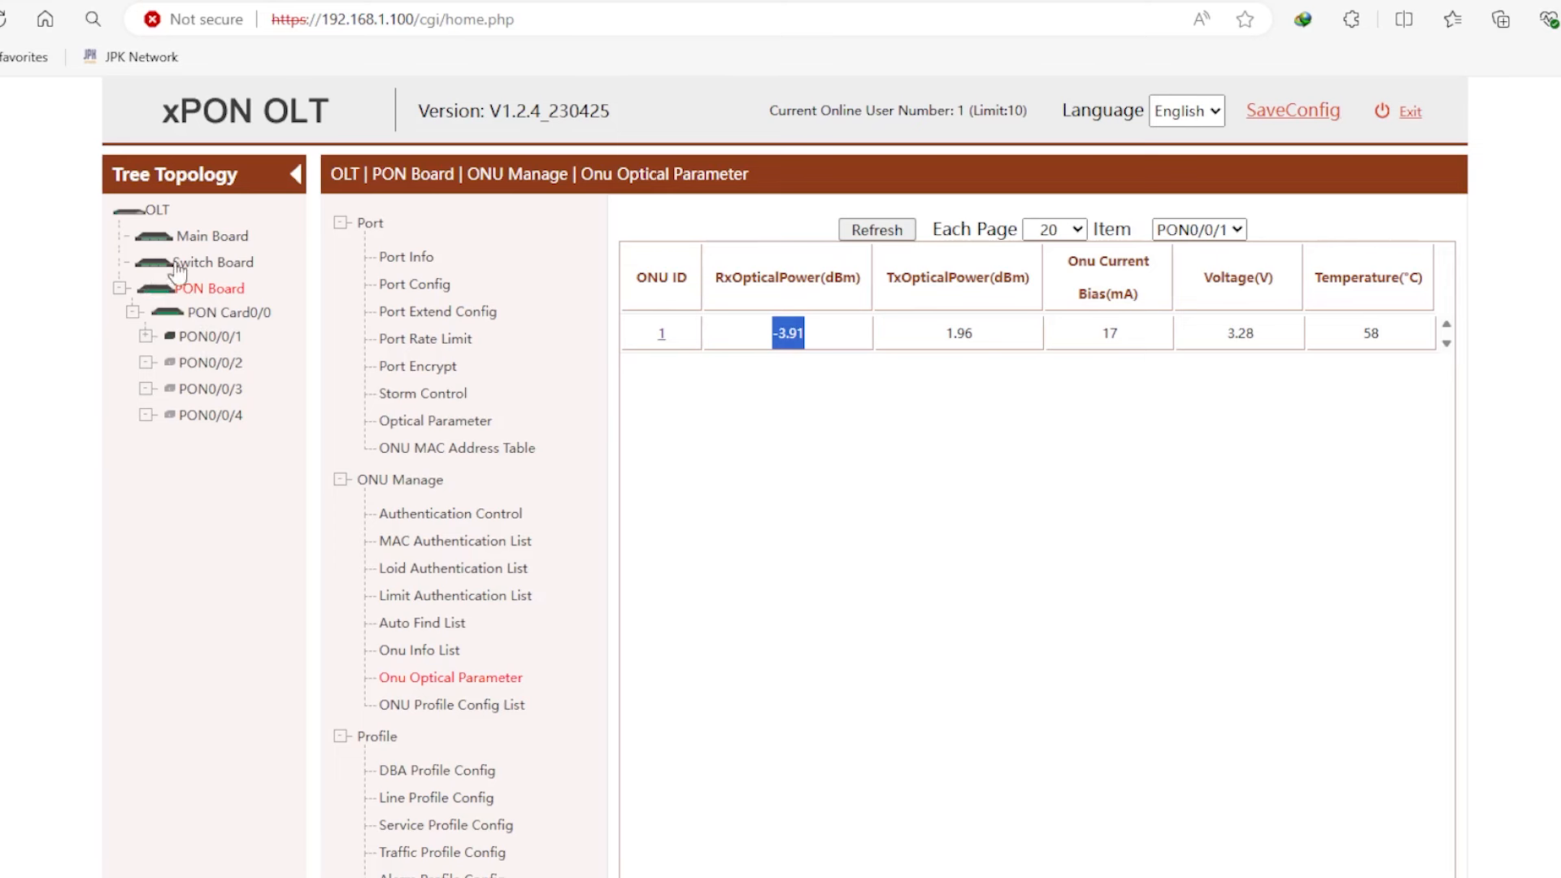
{"action": "left_click", "coordinate": [213, 237]}
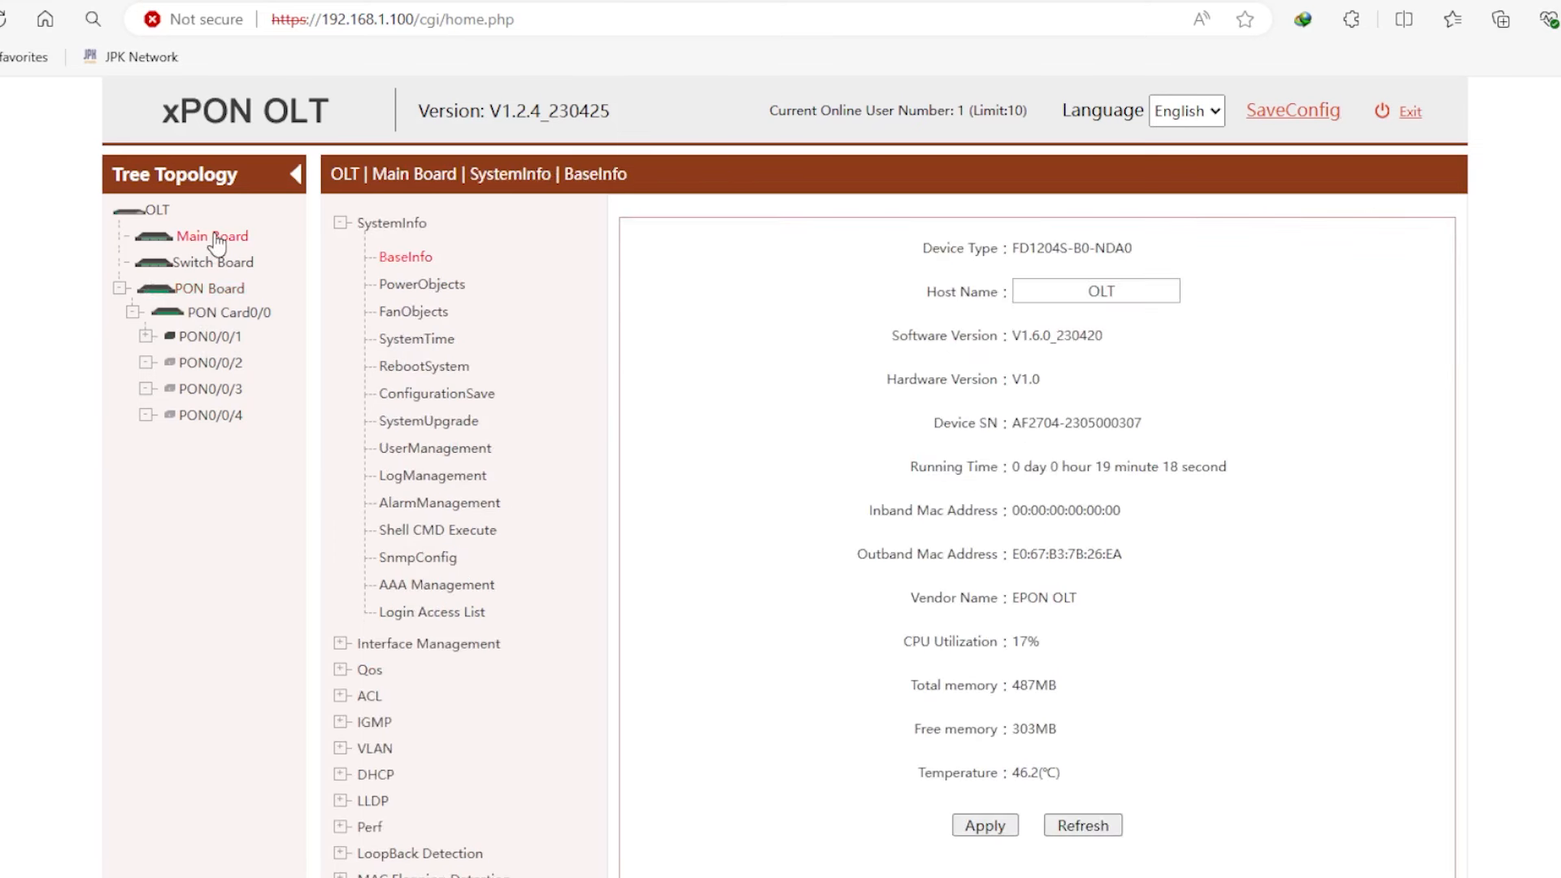
- Expand the VLAN settings group and open the VlanConfig list
{"action": "scroll", "coordinate": [610, 338], "scroll_direction": "down", "scroll_amount": 2}
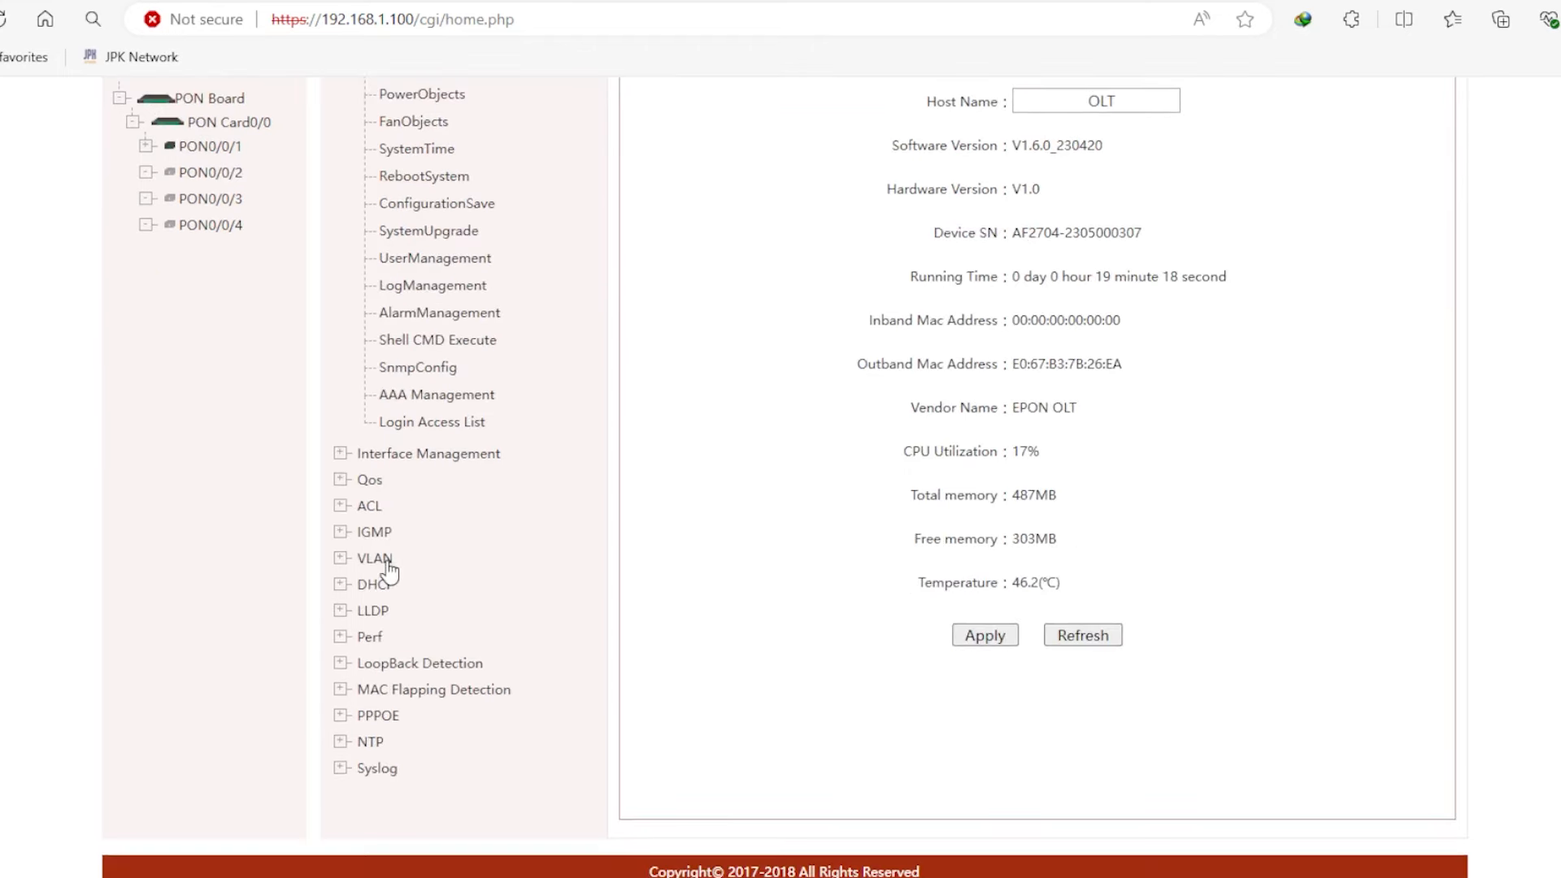
{"action": "left_click", "coordinate": [387, 561]}
{"action": "scroll", "coordinate": [615, 477], "scroll_direction": "up", "scroll_amount": 2}
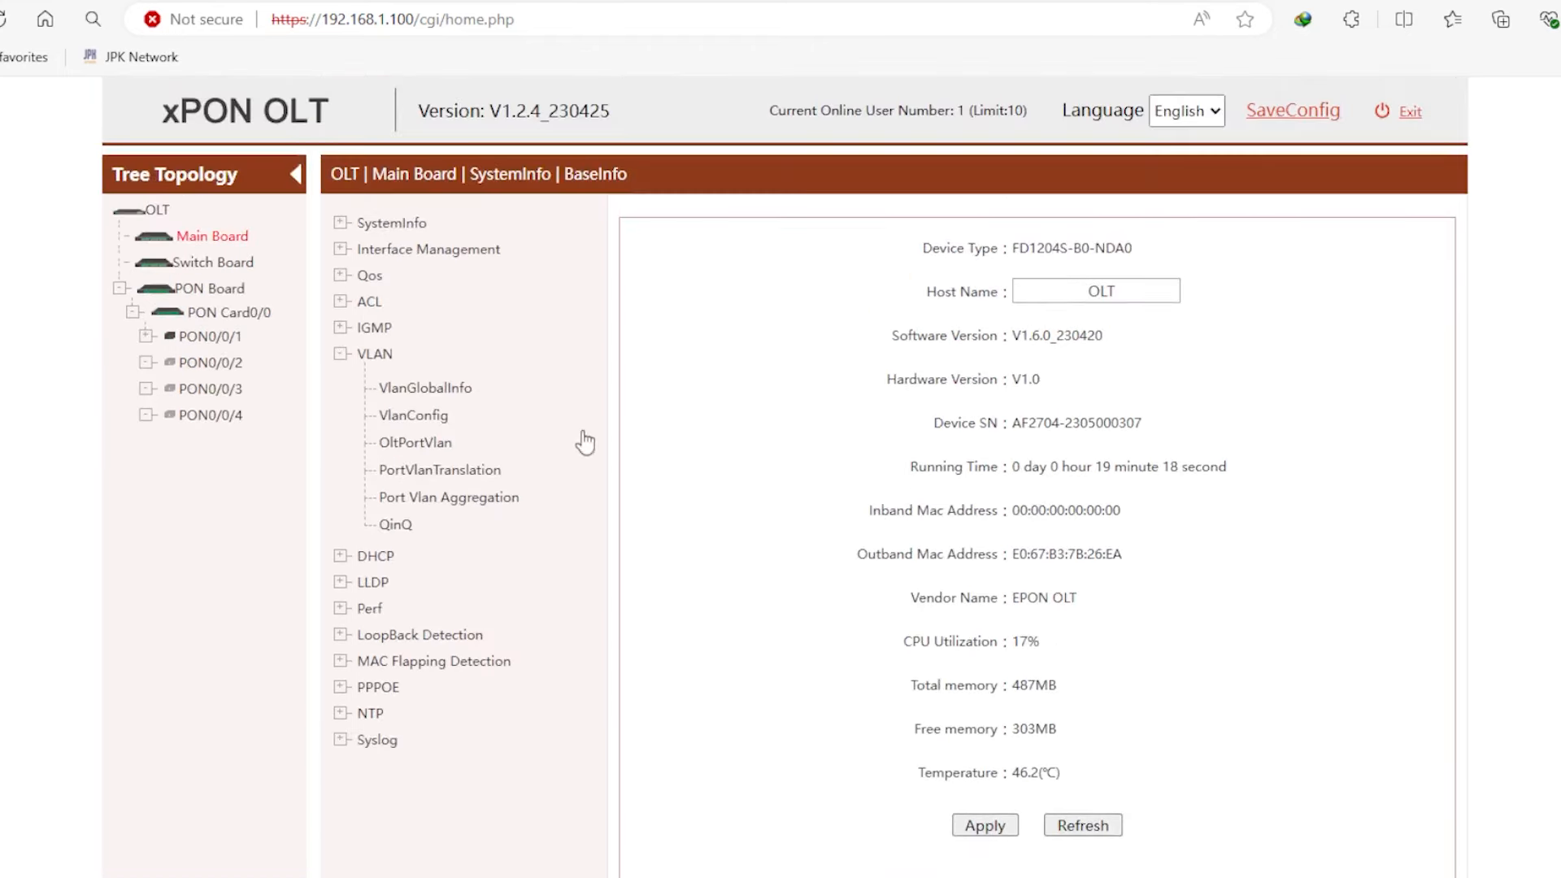
{"action": "left_click", "coordinate": [436, 418]}
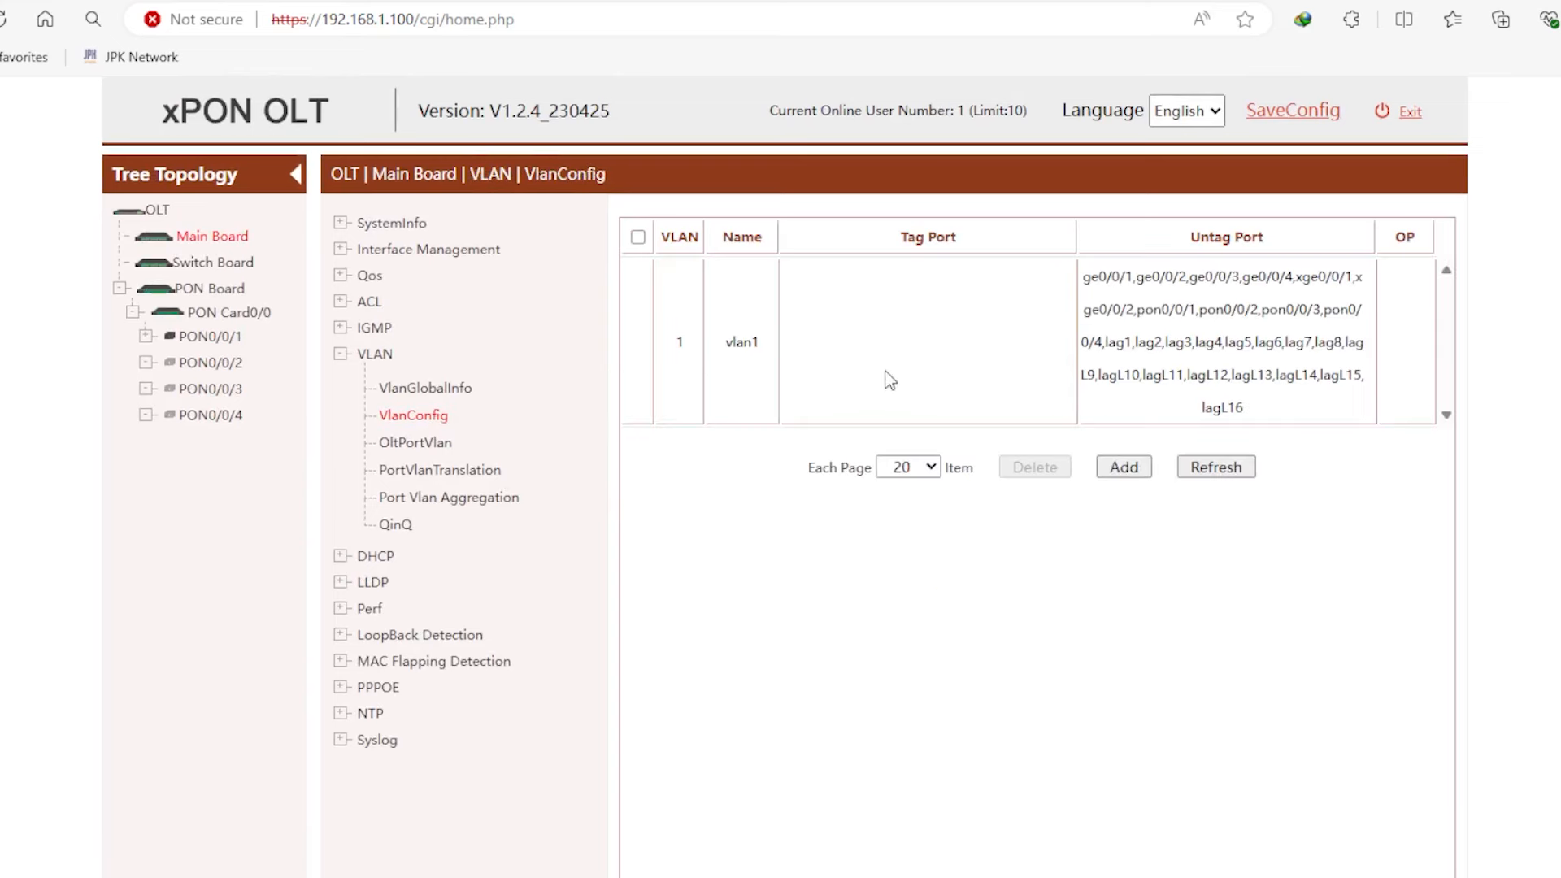
- Add VLAN ID range 101-102 and acknowledge the success message
{"action": "left_click", "coordinate": [1124, 467]}
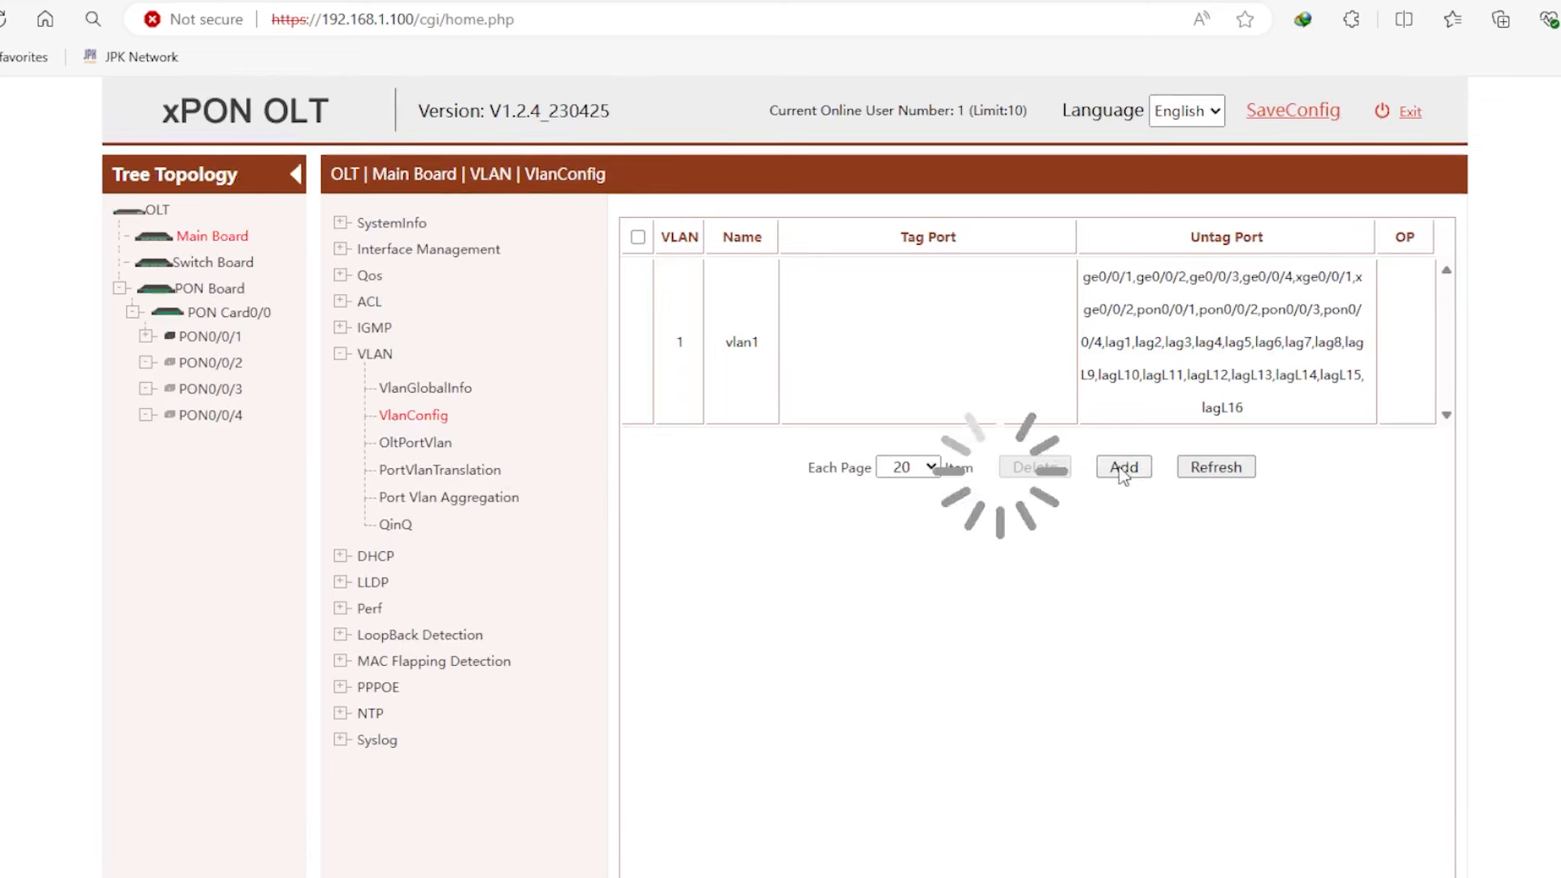
{"action": "left_click", "coordinate": [1104, 245]}
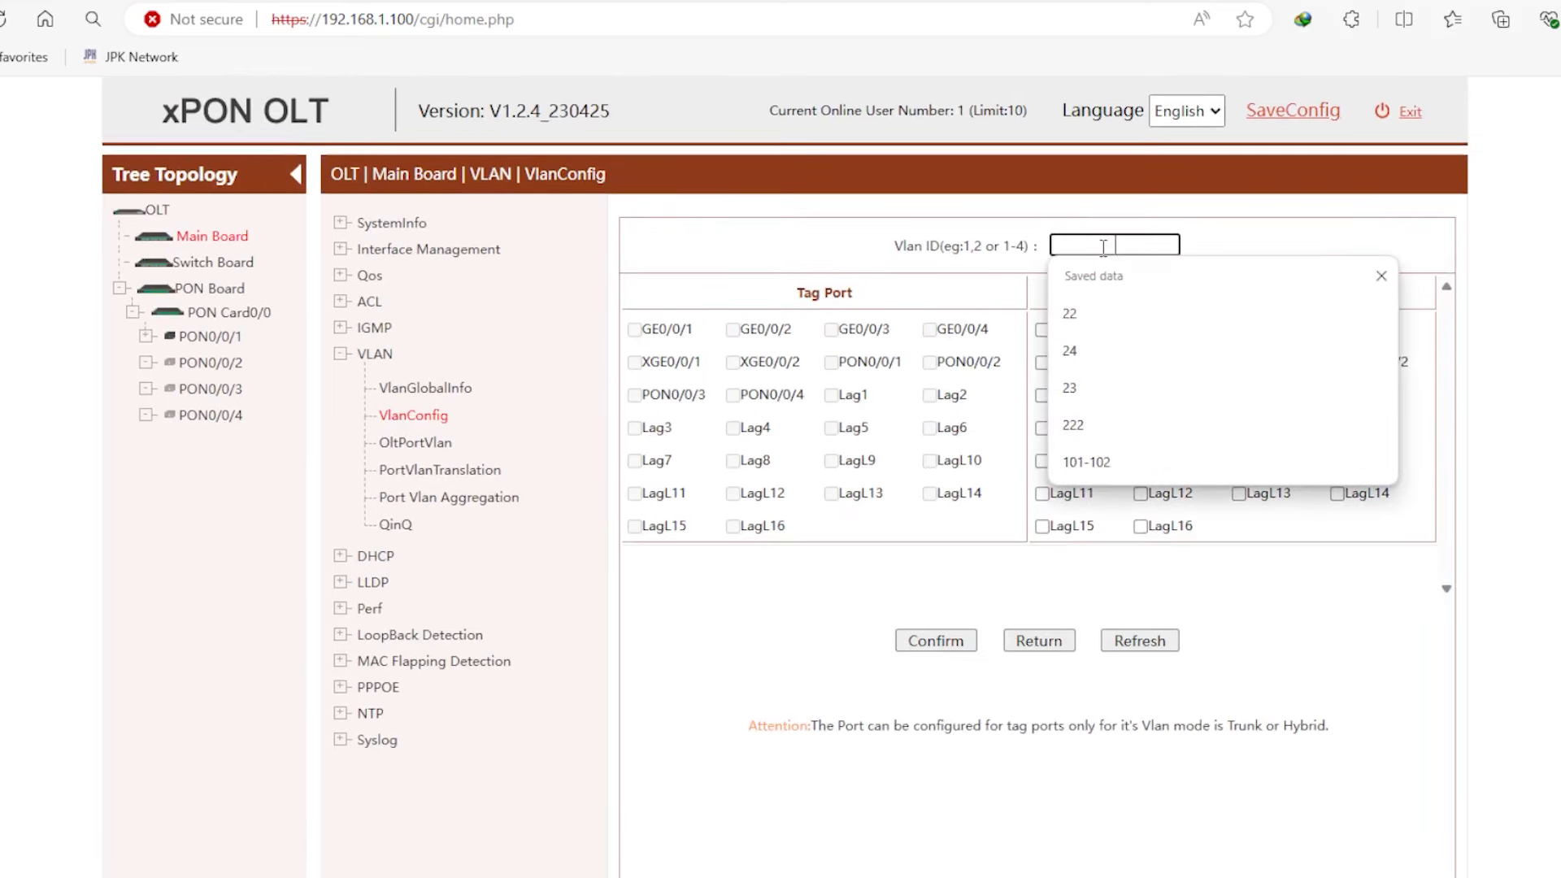
{"action": "type", "text": "101-102"}
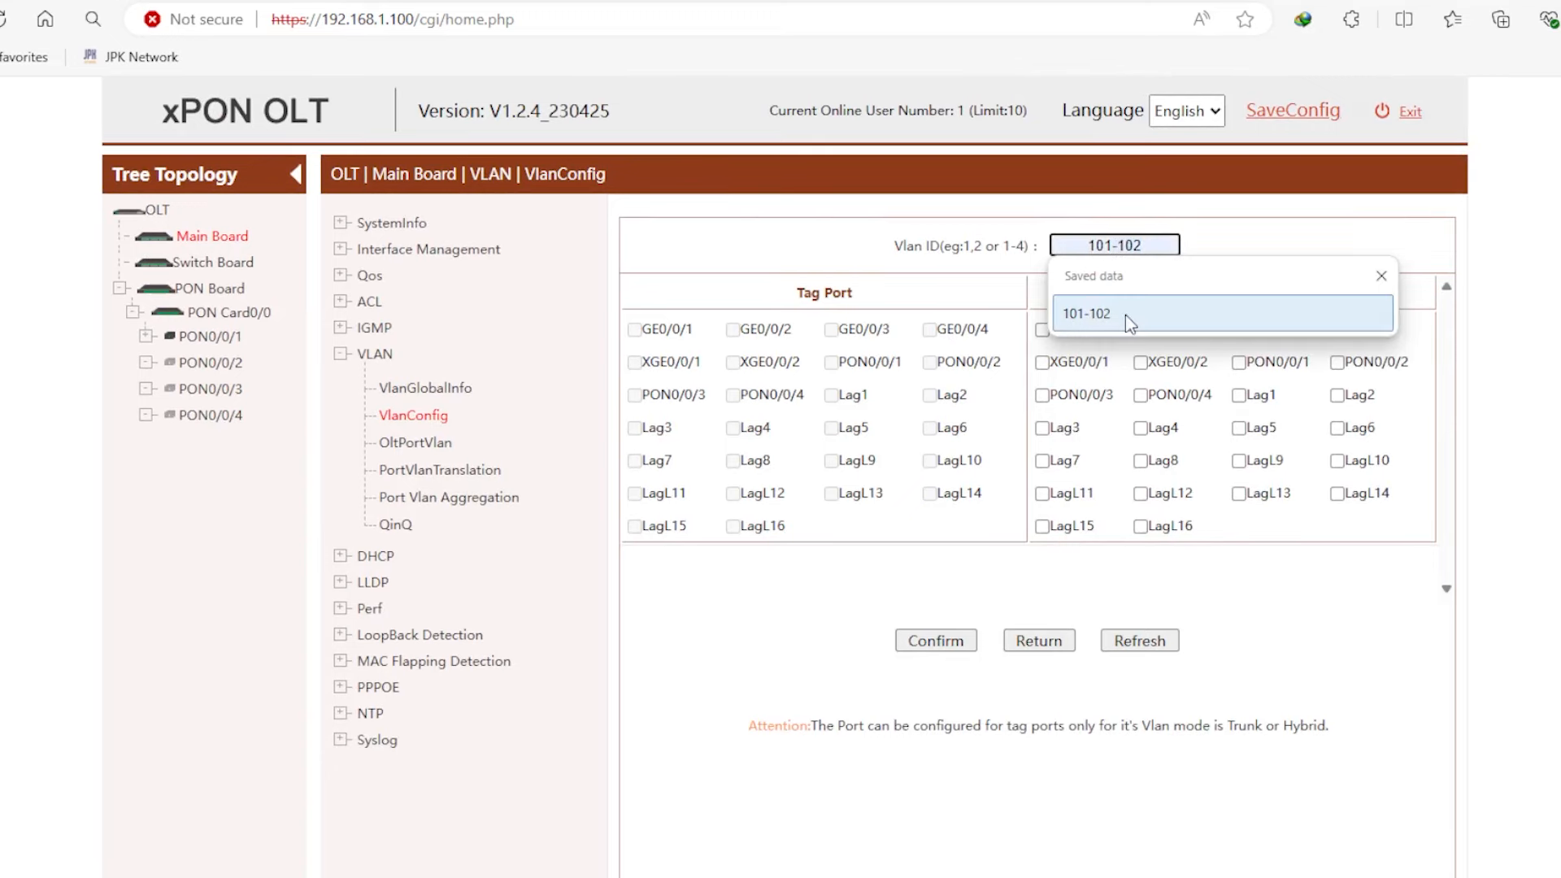
{"action": "left_click", "coordinate": [1126, 315]}
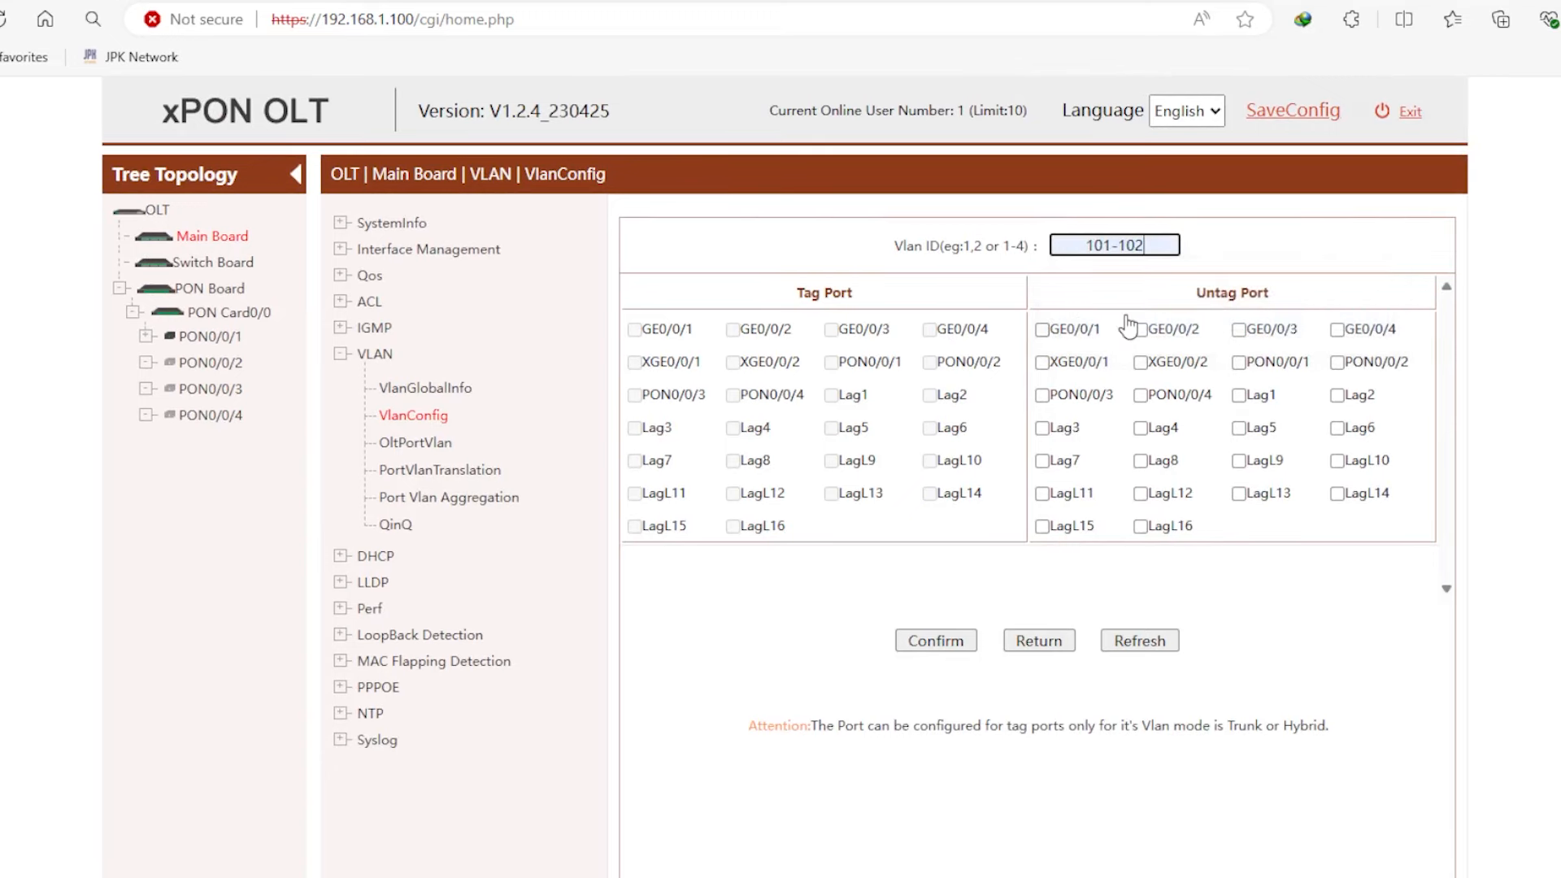
{"action": "left_click", "coordinate": [954, 643]}
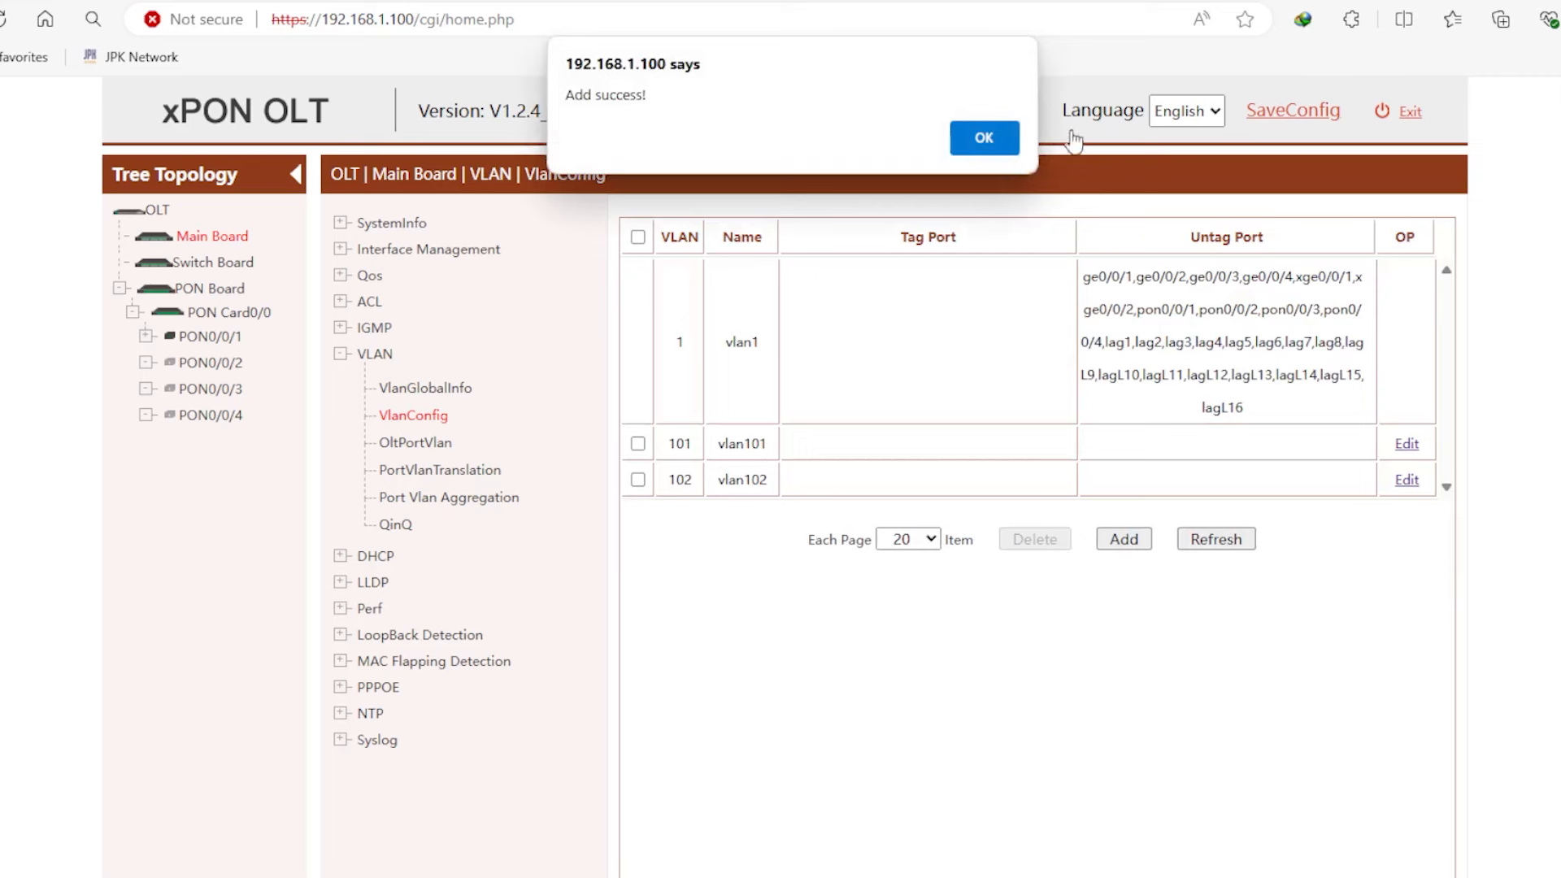
{"action": "left_click", "coordinate": [986, 135]}
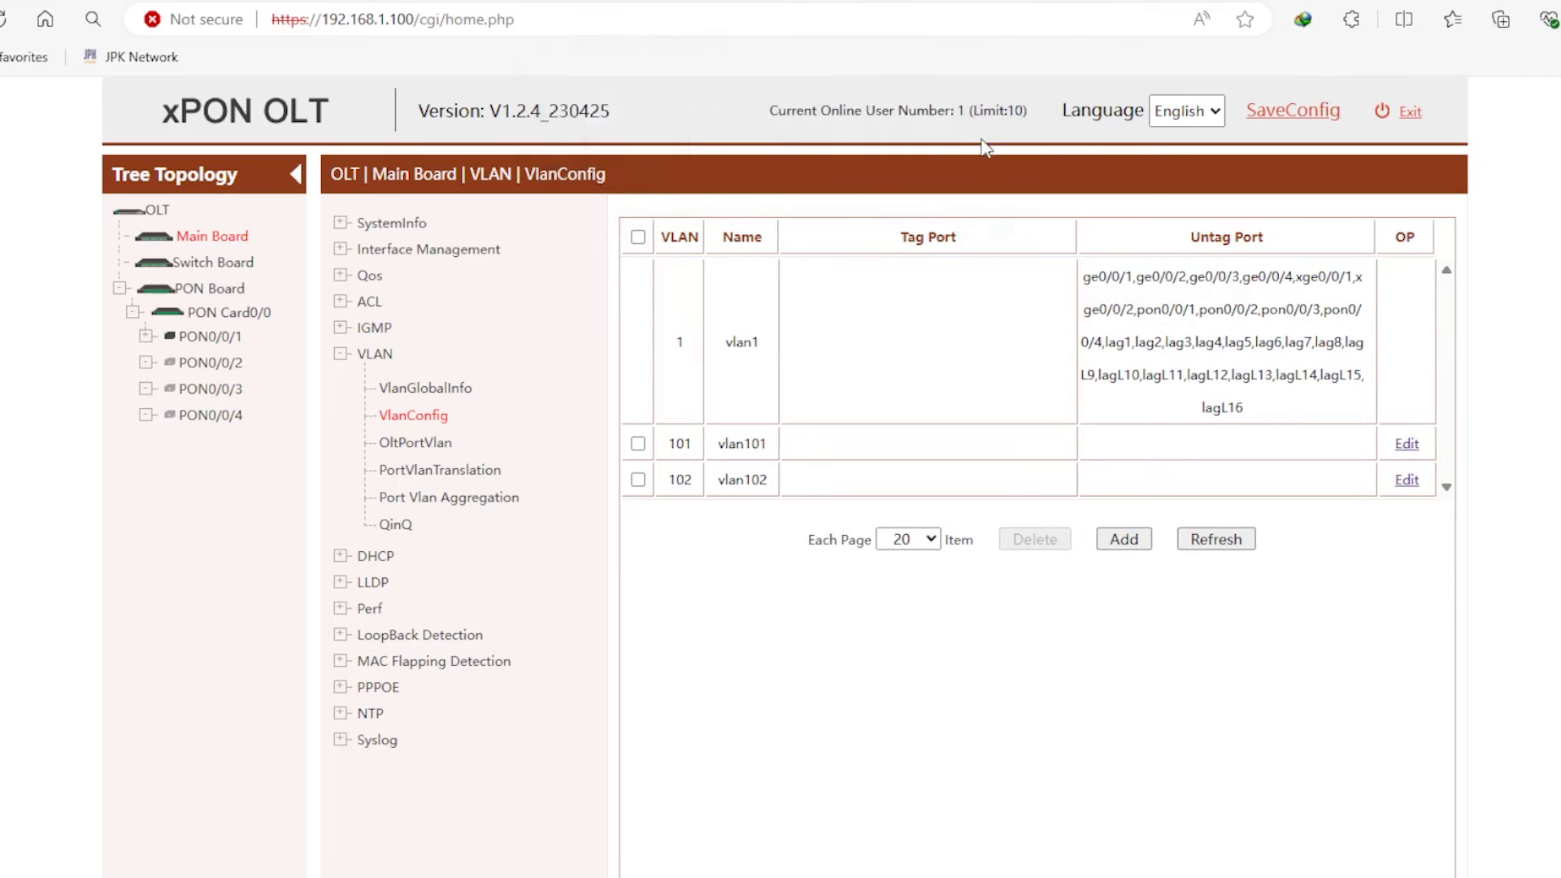
{"action": "left_click", "coordinate": [1418, 446]}
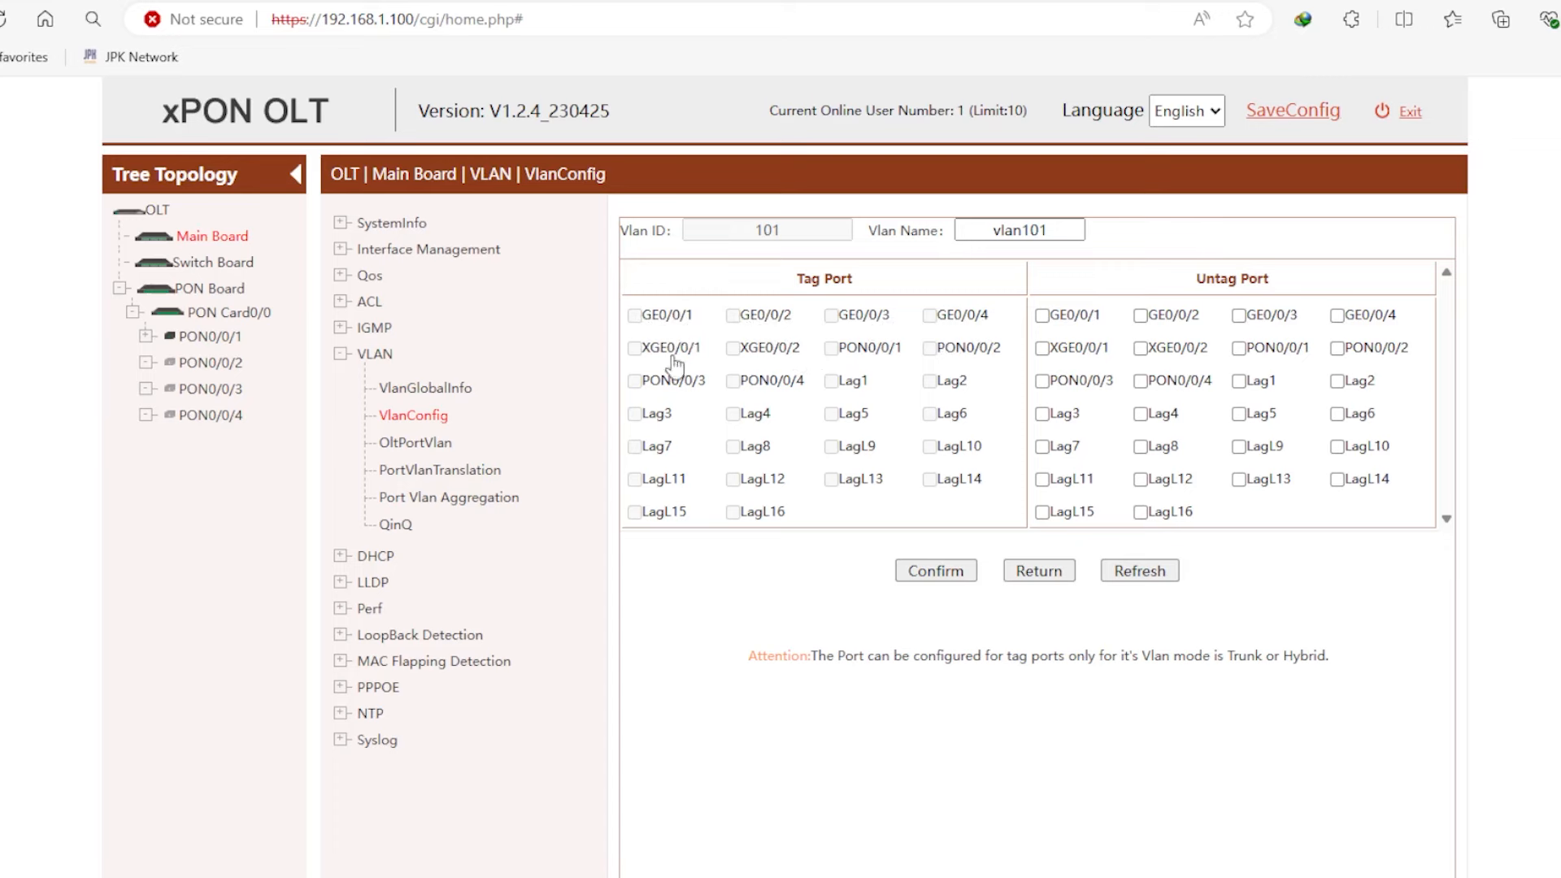
- Review vlan101's Tag/Untag Port form and its note about Trunk or Hybrid ports
{"action": "scroll", "coordinate": [919, 432], "scroll_direction": "down", "scroll_amount": 1}
{"action": "scroll", "coordinate": [918, 433], "scroll_direction": "down", "scroll_amount": 3}
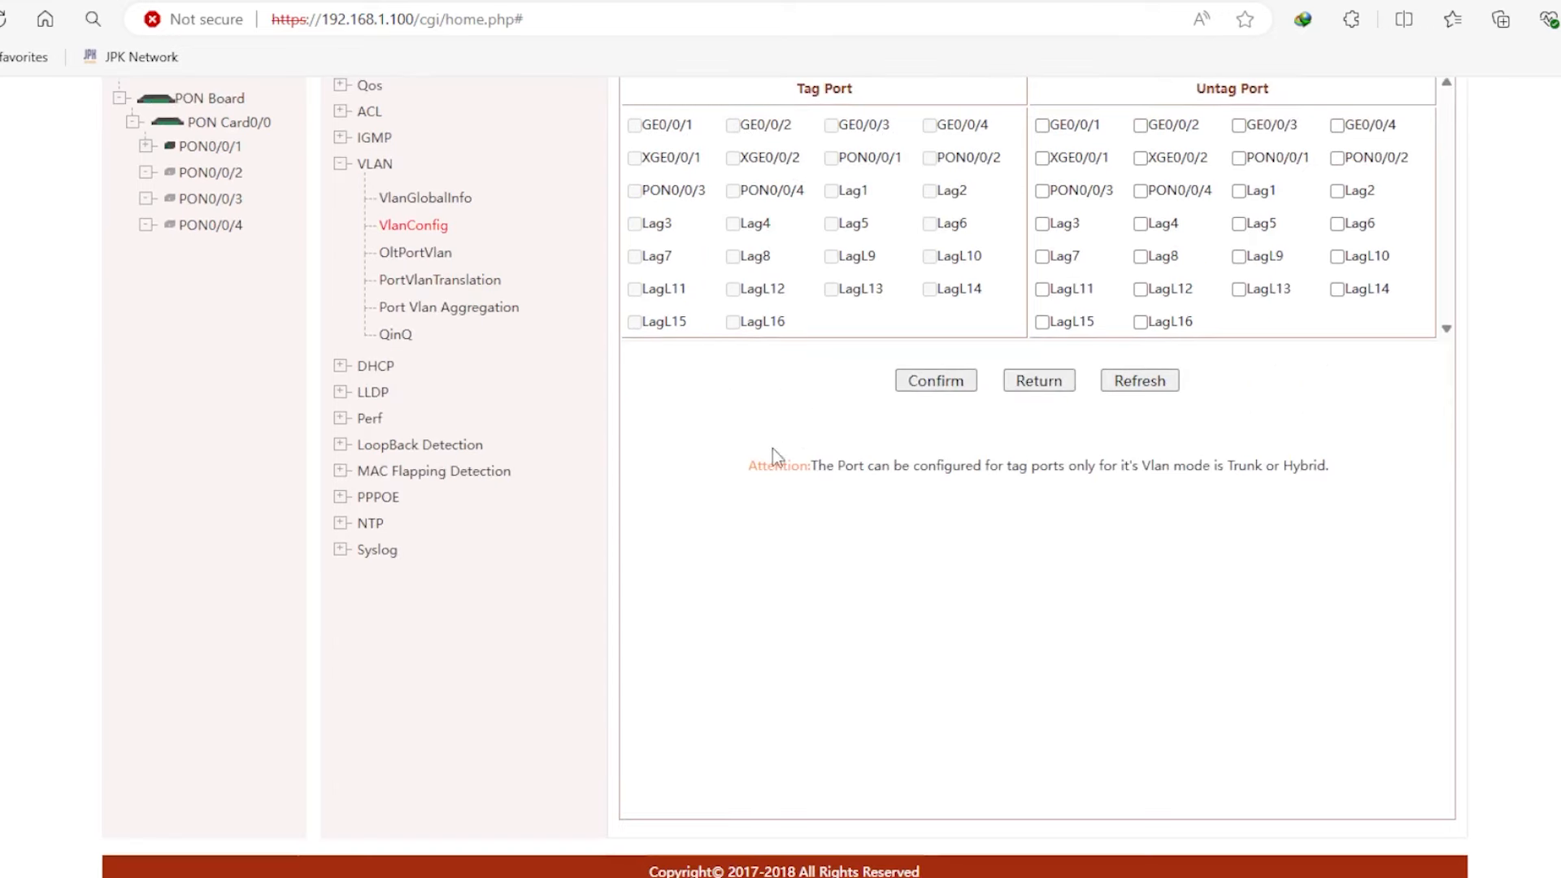
{"action": "left_click_drag", "start_coordinate": [732, 466], "coordinate": [1363, 487]}
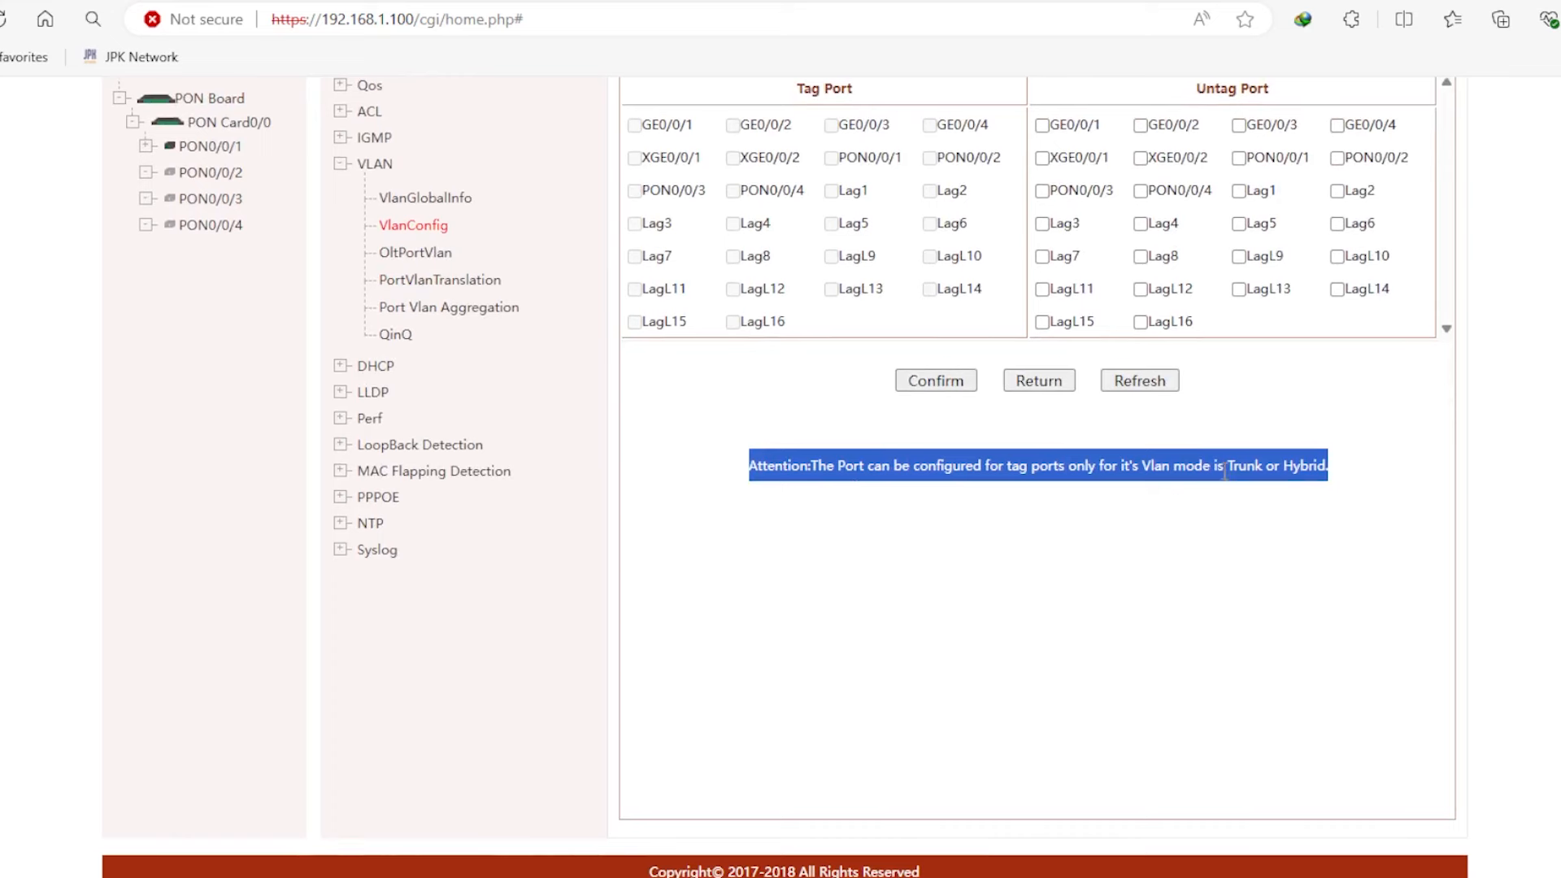
{"action": "left_click", "coordinate": [1339, 492]}
{"action": "scroll", "coordinate": [747, 313], "scroll_direction": "up", "scroll_amount": 3}
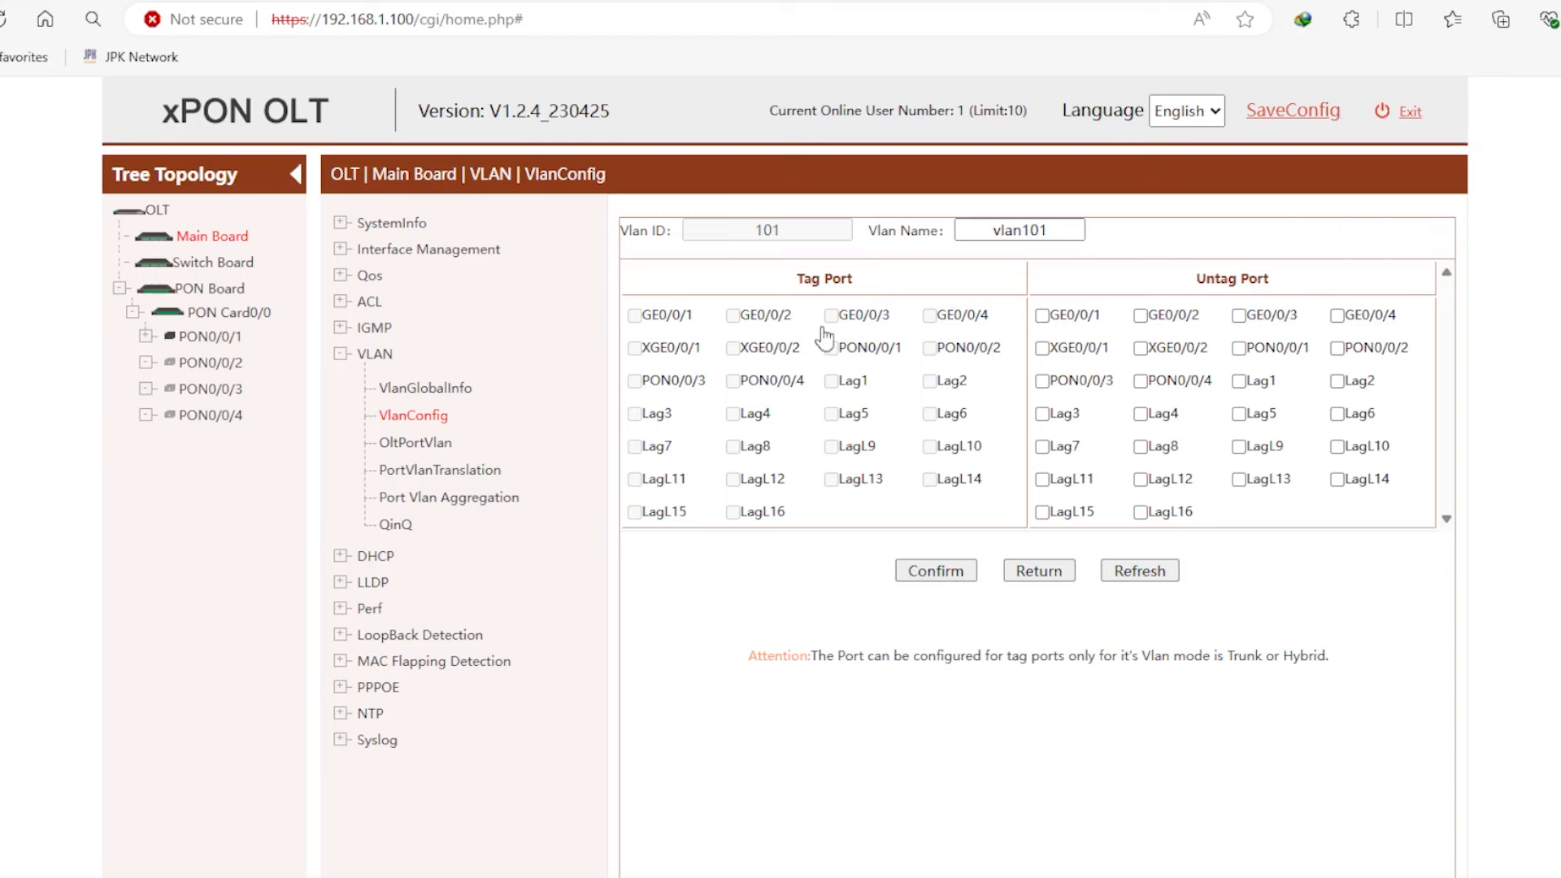
{"action": "left_click", "coordinate": [429, 446]}
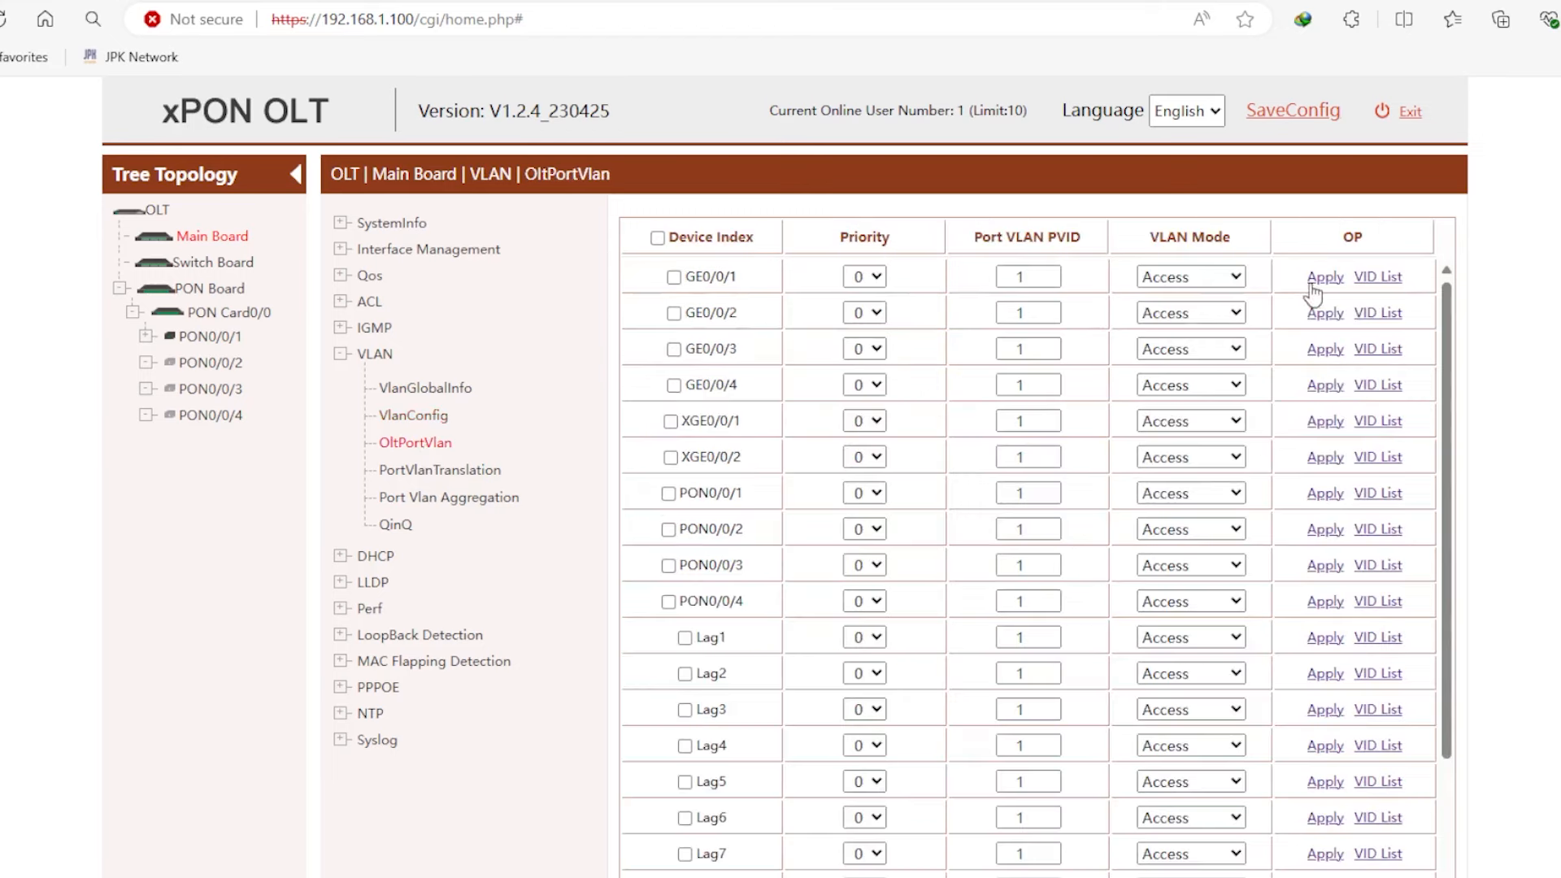
- Set GE0/0/1–GE0/0/4 to Hybrid VLAN mode, applying each port row
{"action": "scroll", "coordinate": [1184, 407], "scroll_direction": "down", "scroll_amount": 3}
{"action": "scroll", "coordinate": [1187, 422], "scroll_direction": "up", "scroll_amount": 3}
{"action": "left_click", "coordinate": [1183, 281]}
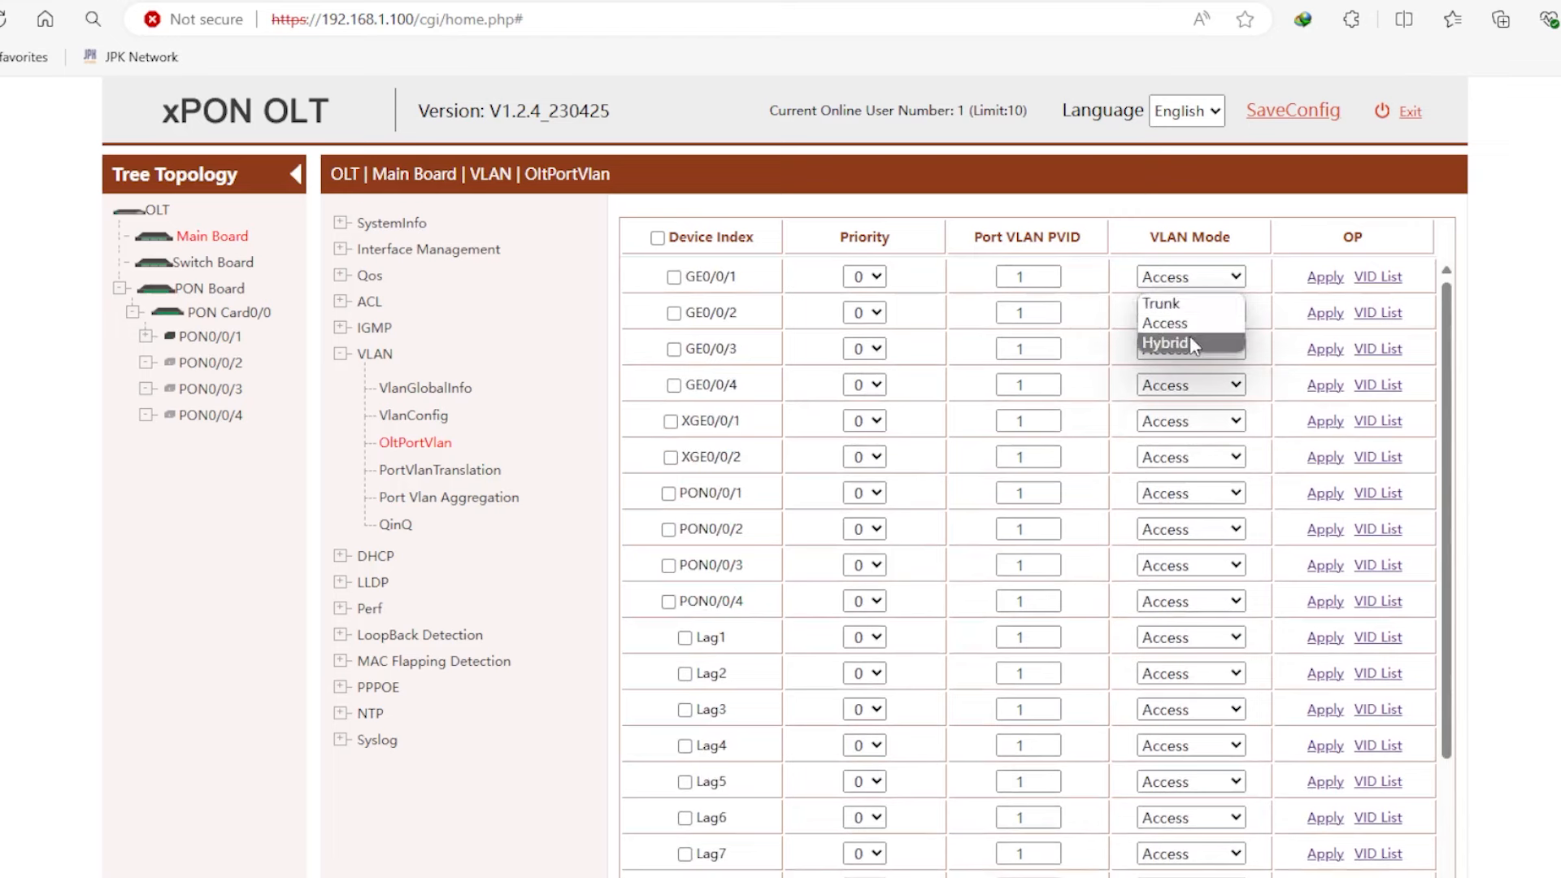
{"action": "left_click", "coordinate": [1200, 279]}
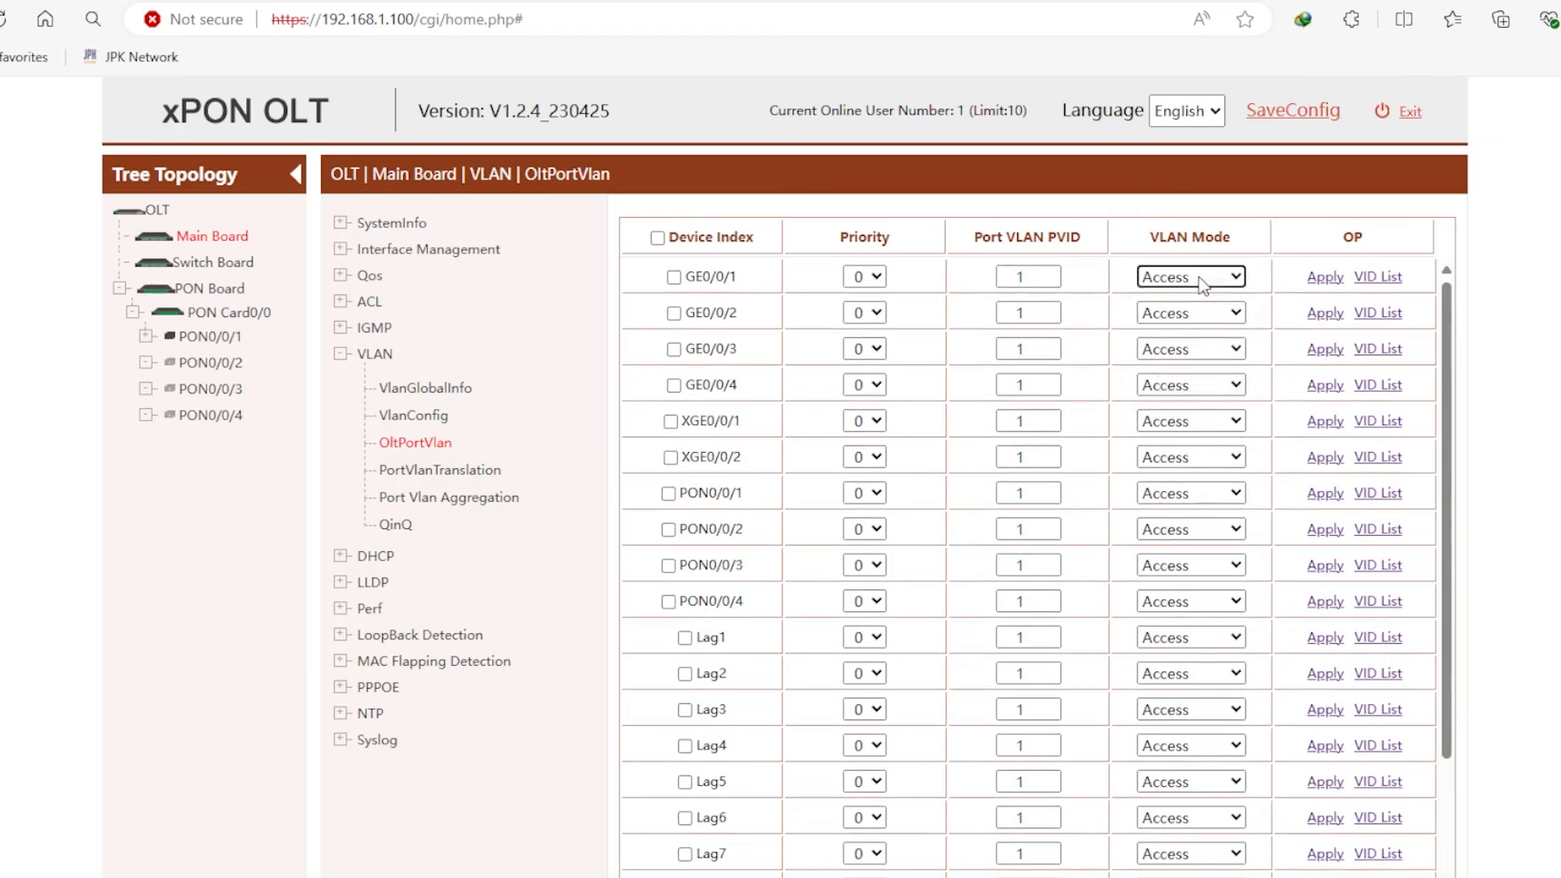
{"action": "left_click", "coordinate": [1201, 281]}
{"action": "left_click", "coordinate": [1197, 340]}
{"action": "left_click", "coordinate": [1327, 280]}
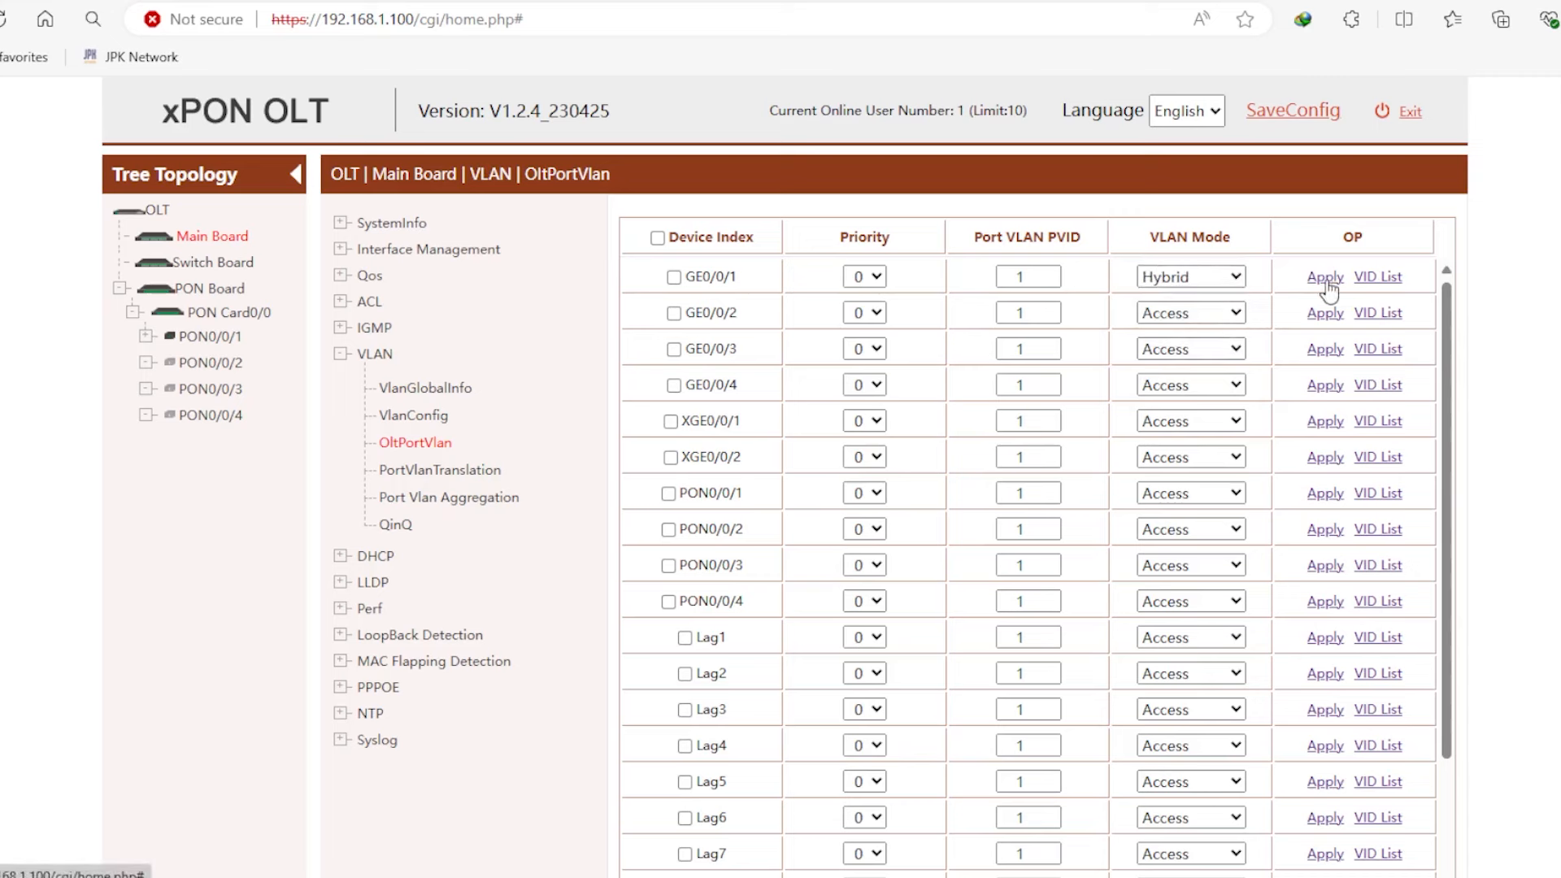
{"action": "left_click", "coordinate": [1202, 314]}
{"action": "left_click", "coordinate": [1166, 378]}
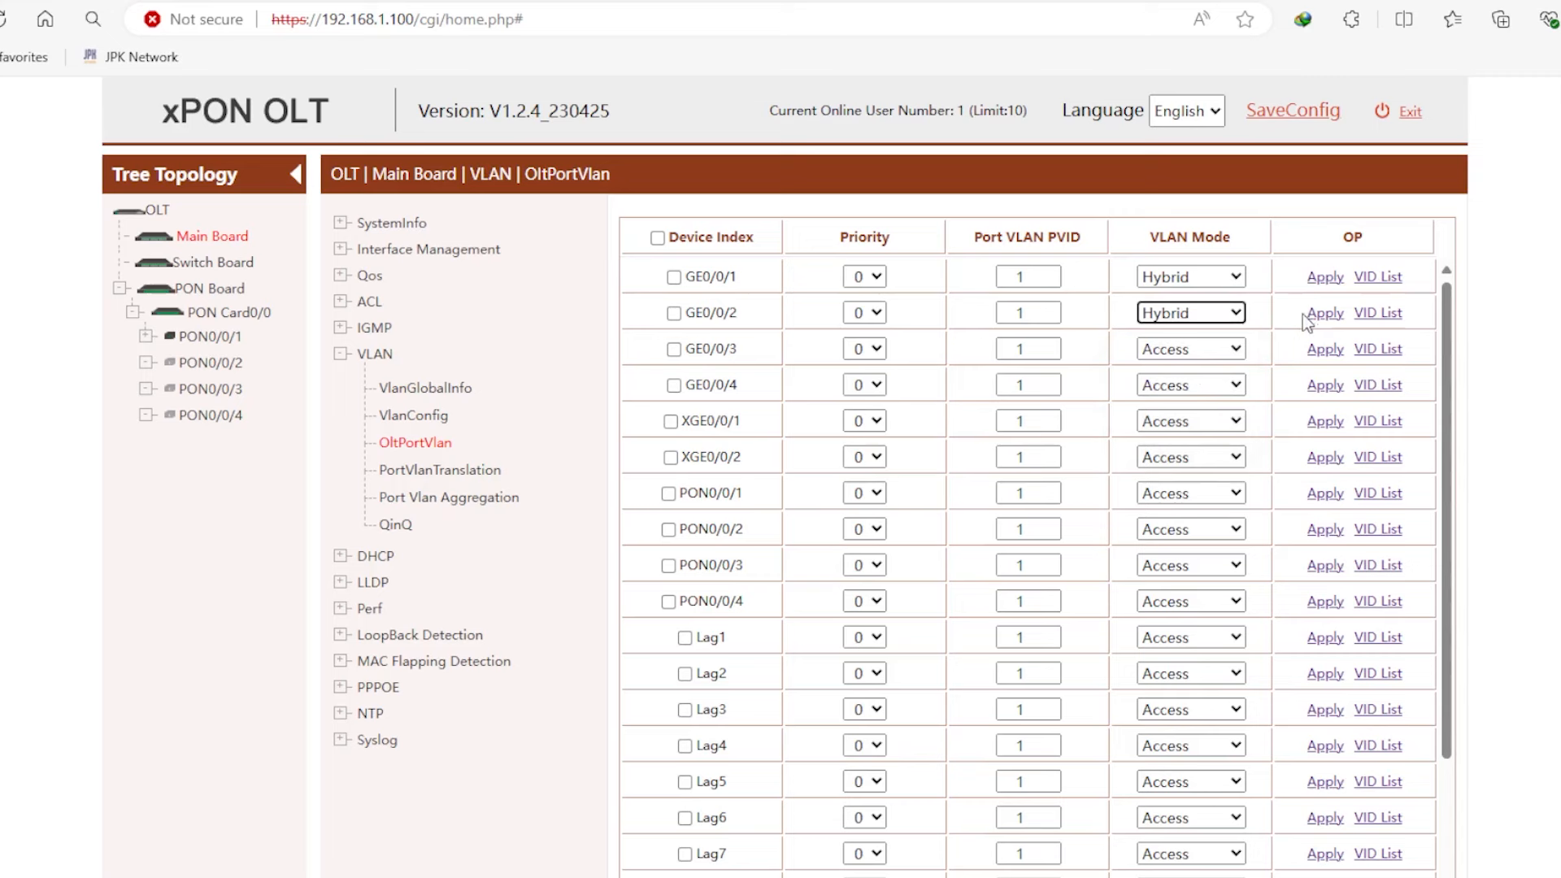
{"action": "left_click", "coordinate": [1325, 313]}
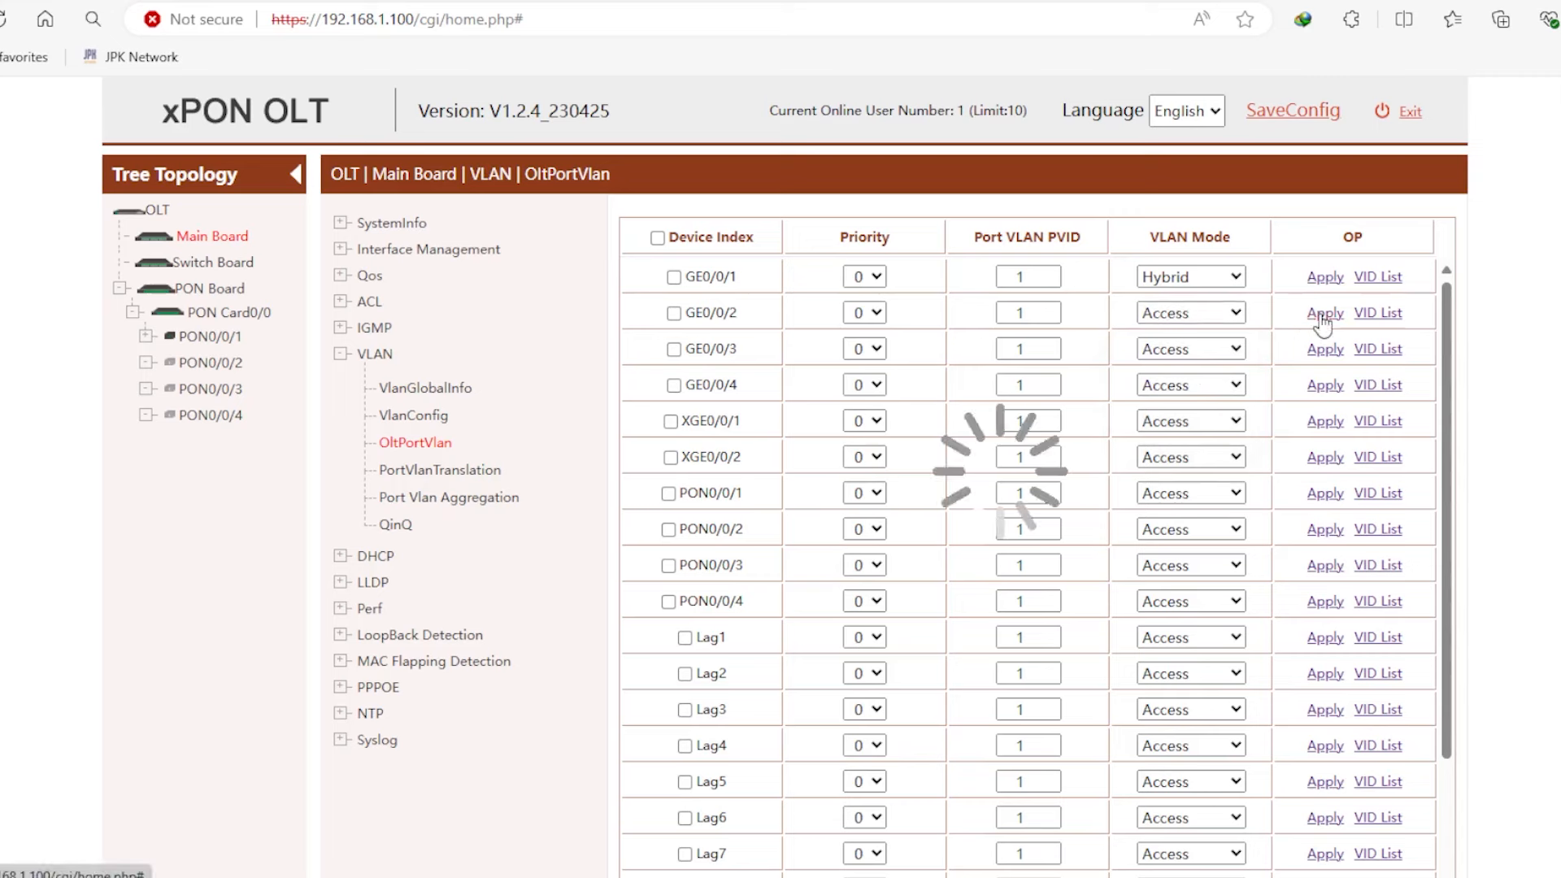
{"action": "left_click", "coordinate": [1205, 356]}
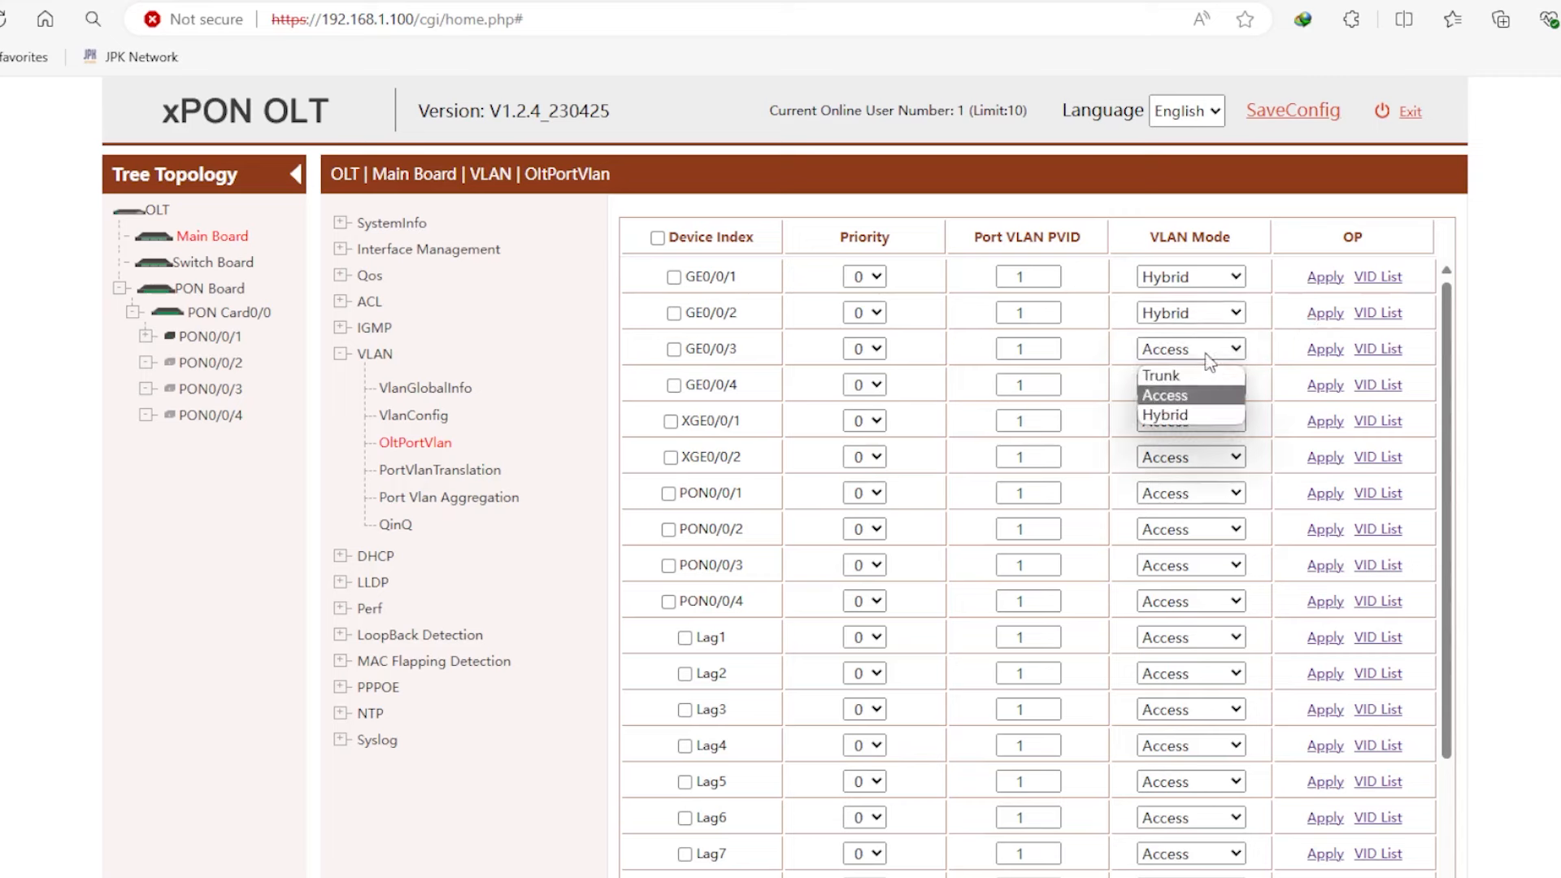
{"action": "left_click", "coordinate": [1179, 410]}
{"action": "left_click", "coordinate": [1312, 352]}
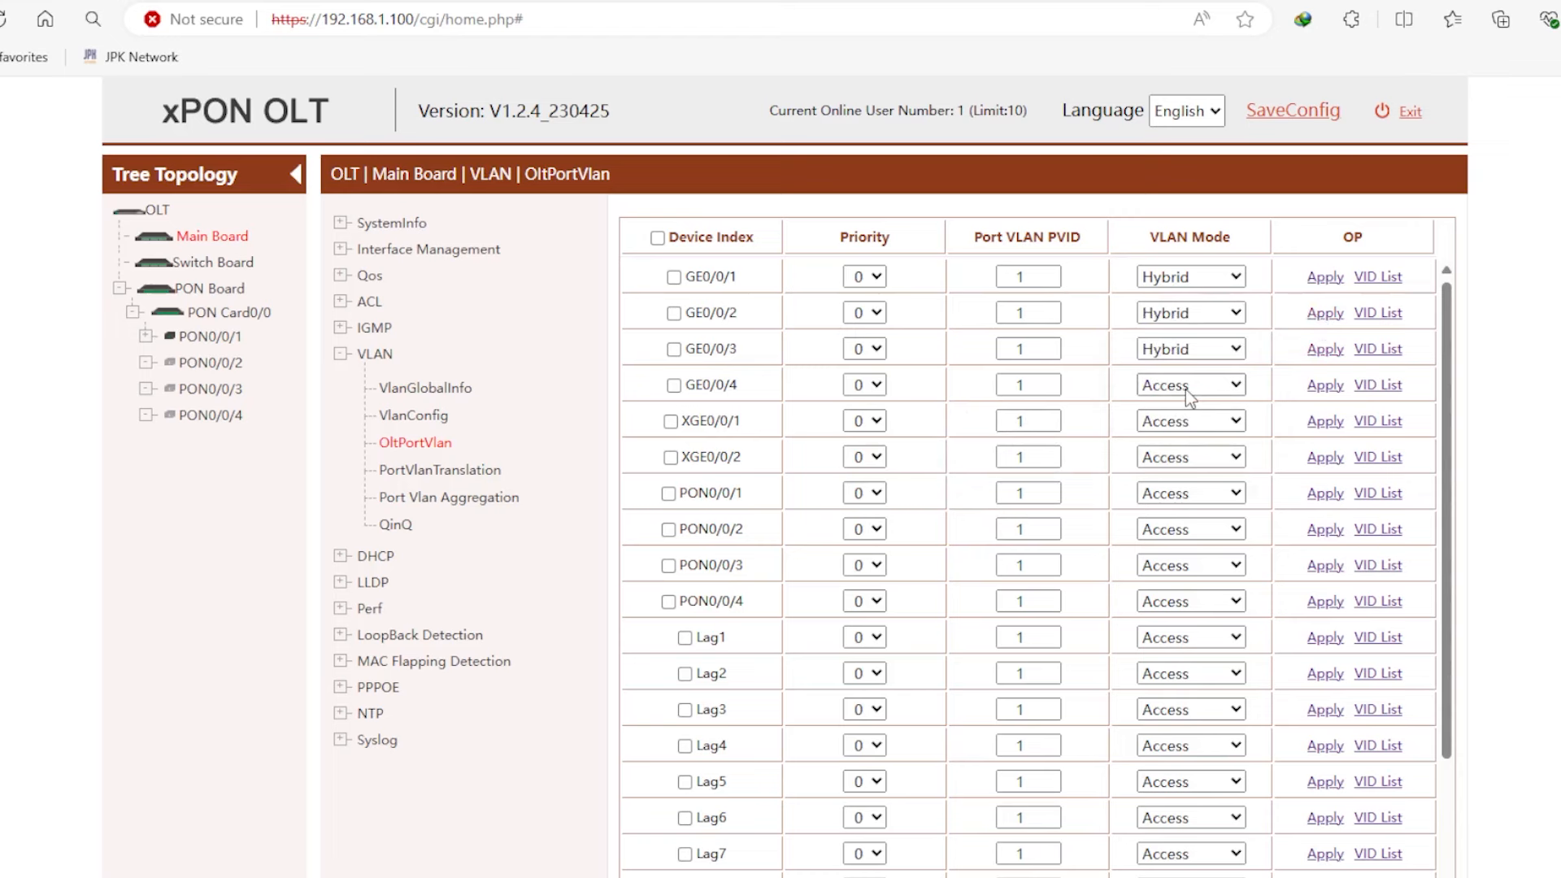
{"action": "left_click", "coordinate": [1186, 389]}
{"action": "left_click", "coordinate": [1189, 453]}
{"action": "left_click", "coordinate": [1312, 387]}
- Set PON0/0/1–PON0/0/4 to Hybrid VLAN mode, applying each port row
{"action": "left_click", "coordinate": [1181, 501]}
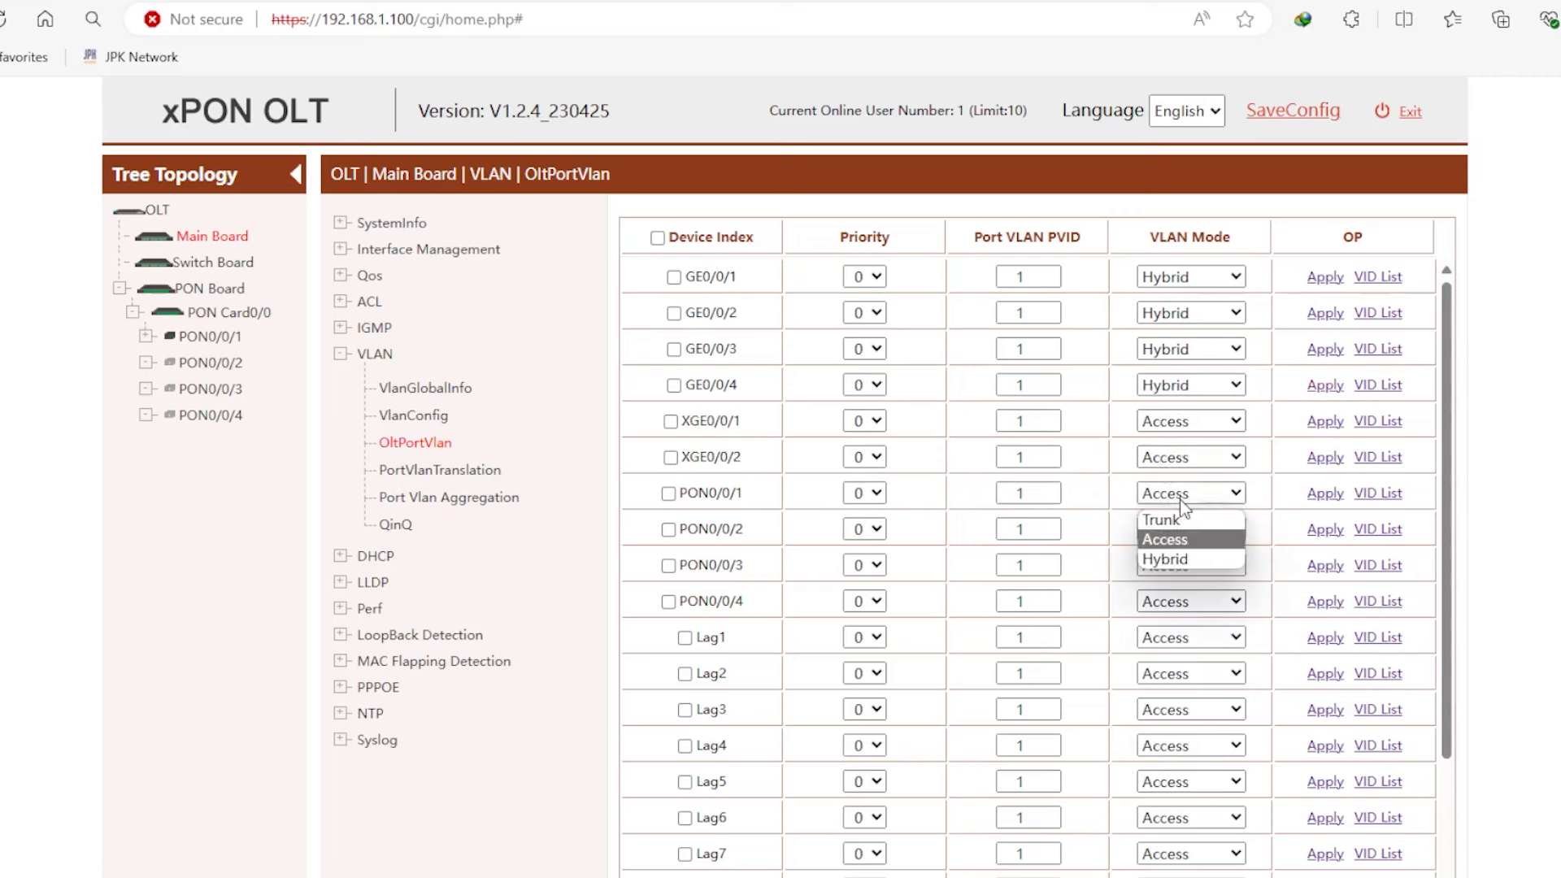
{"action": "left_click", "coordinate": [1168, 557]}
{"action": "left_click", "coordinate": [1324, 493]}
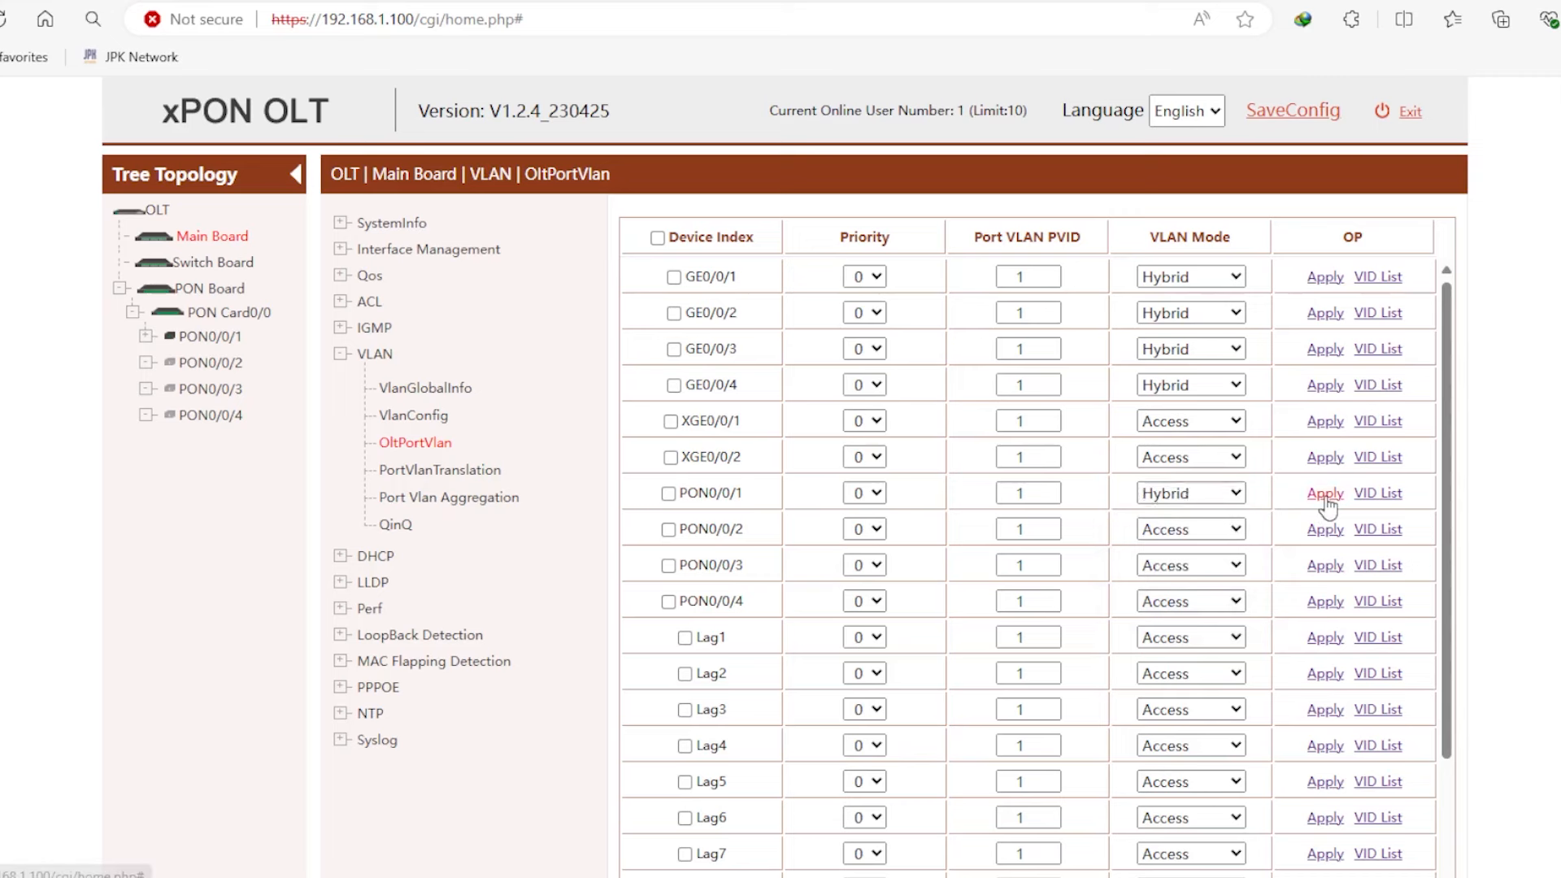
{"action": "left_click", "coordinate": [1200, 537]}
{"action": "left_click", "coordinate": [1173, 590]}
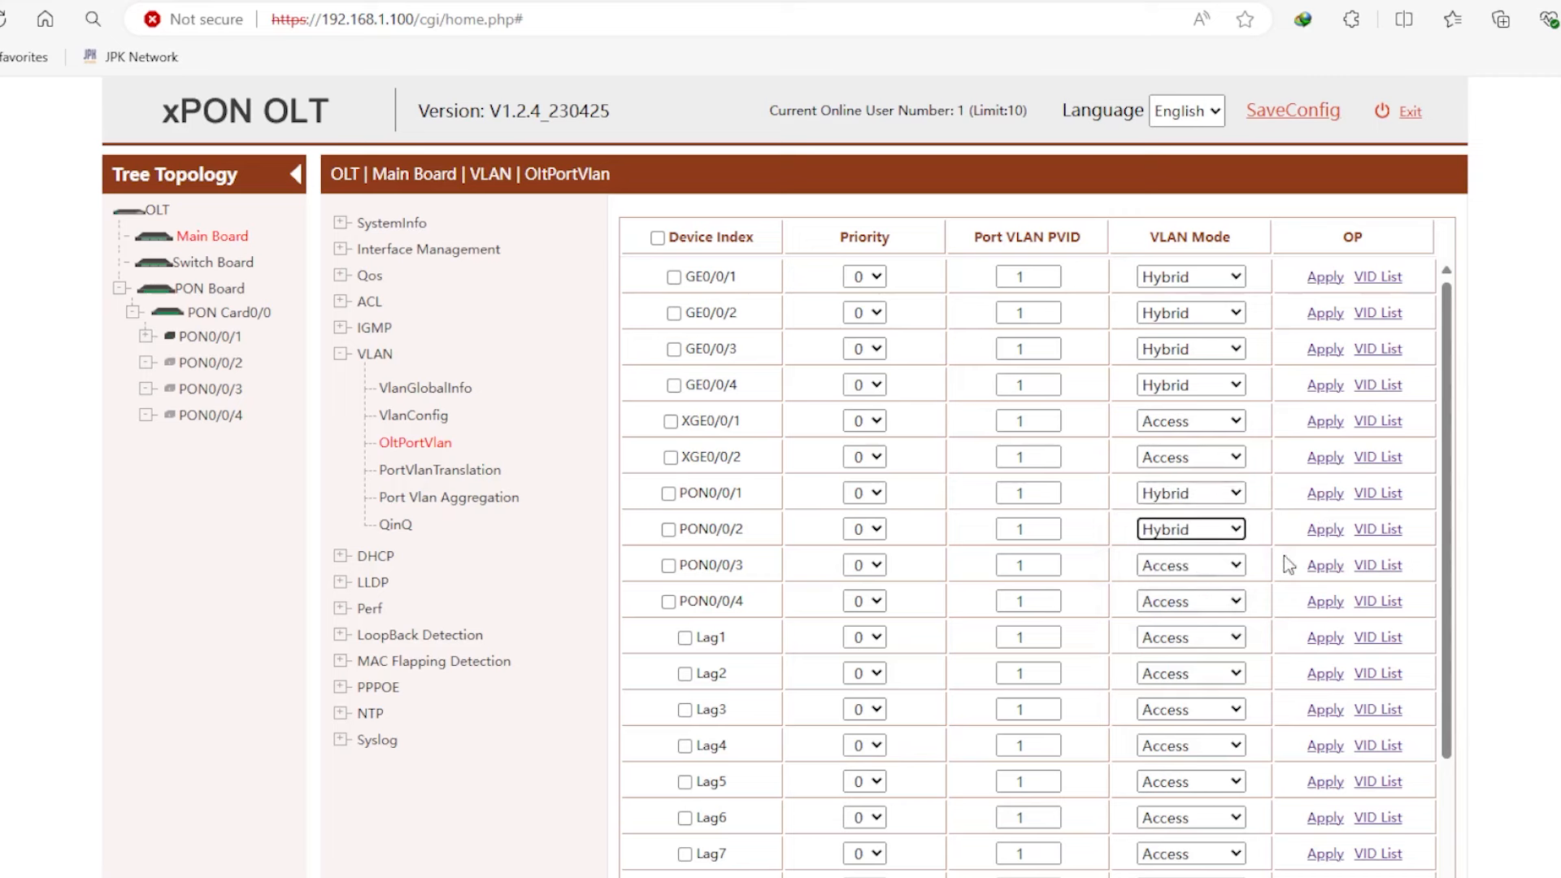
{"action": "left_click", "coordinate": [1326, 530]}
{"action": "left_click", "coordinate": [1193, 579]}
{"action": "left_click", "coordinate": [1174, 637]}
{"action": "left_click", "coordinate": [1317, 568]}
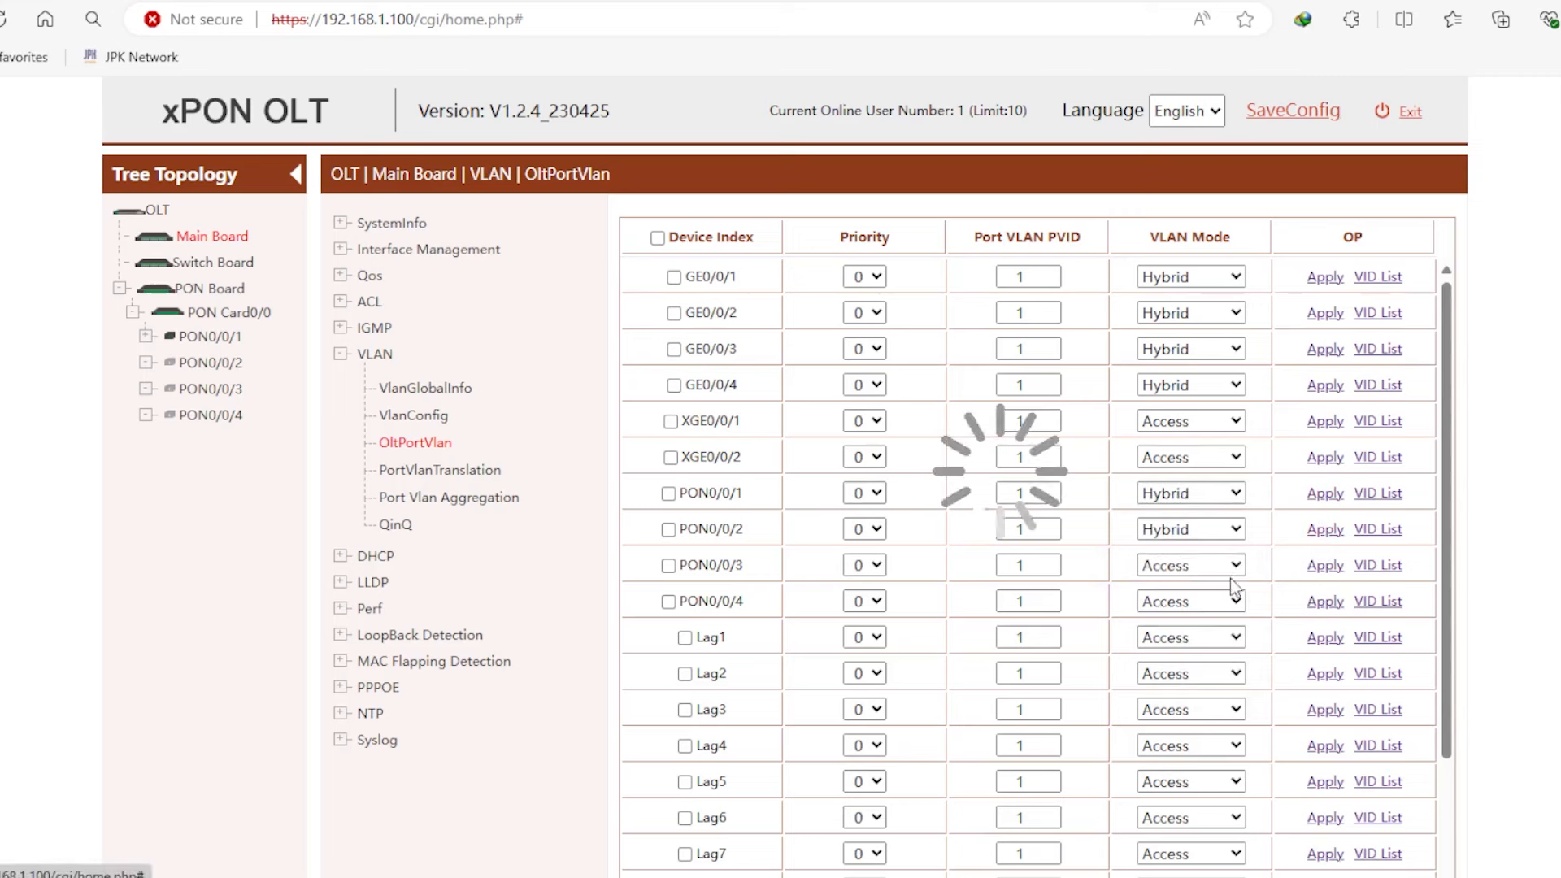
{"action": "left_click", "coordinate": [1189, 601]}
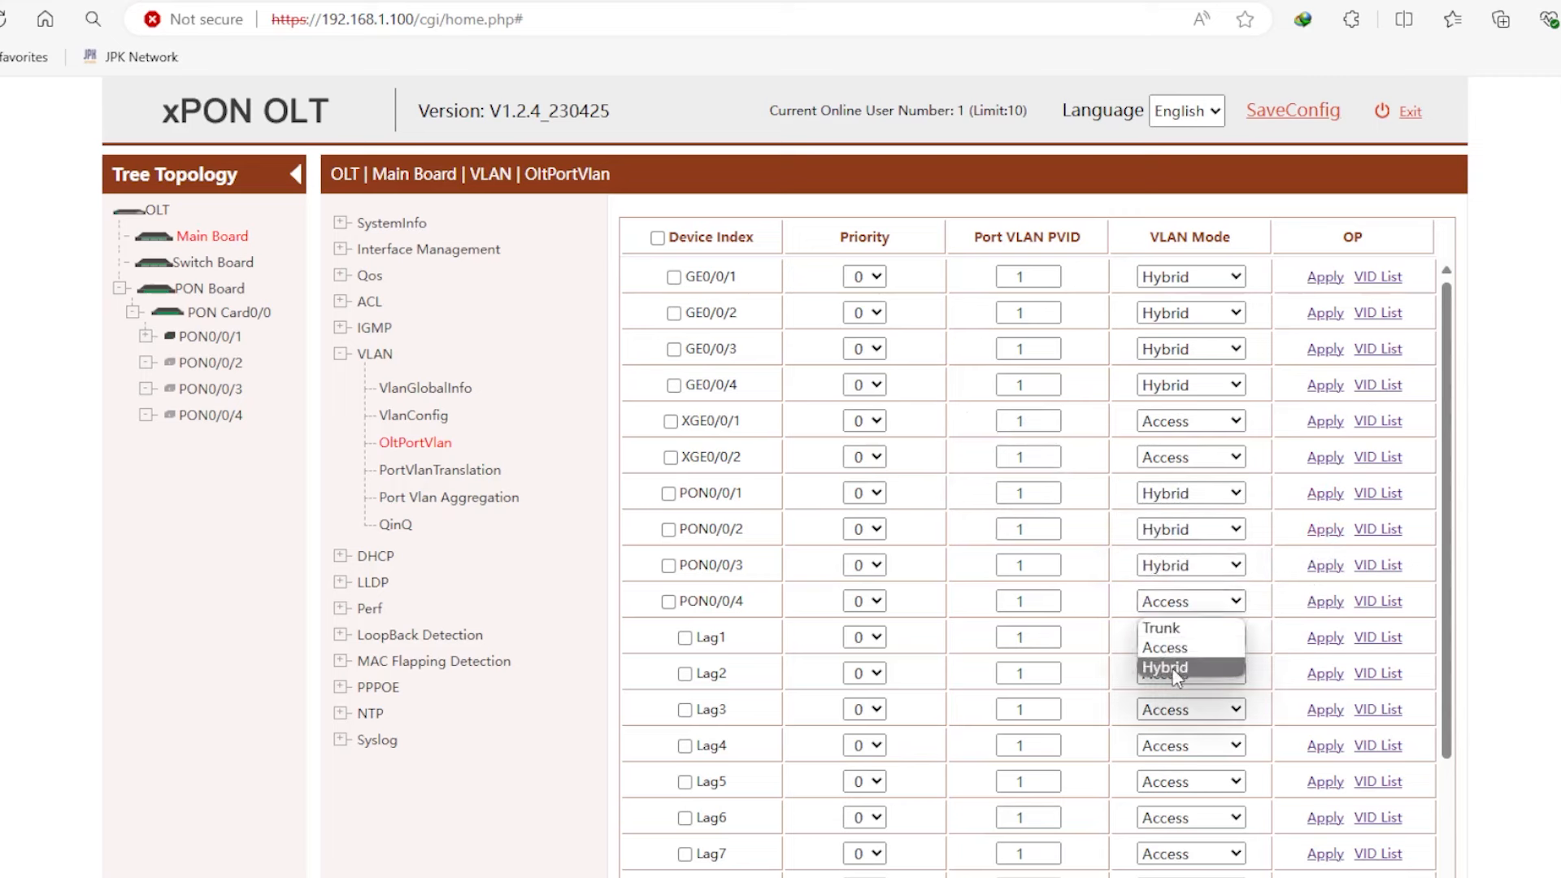
{"action": "left_click", "coordinate": [1179, 666]}
{"action": "left_click", "coordinate": [1315, 603]}
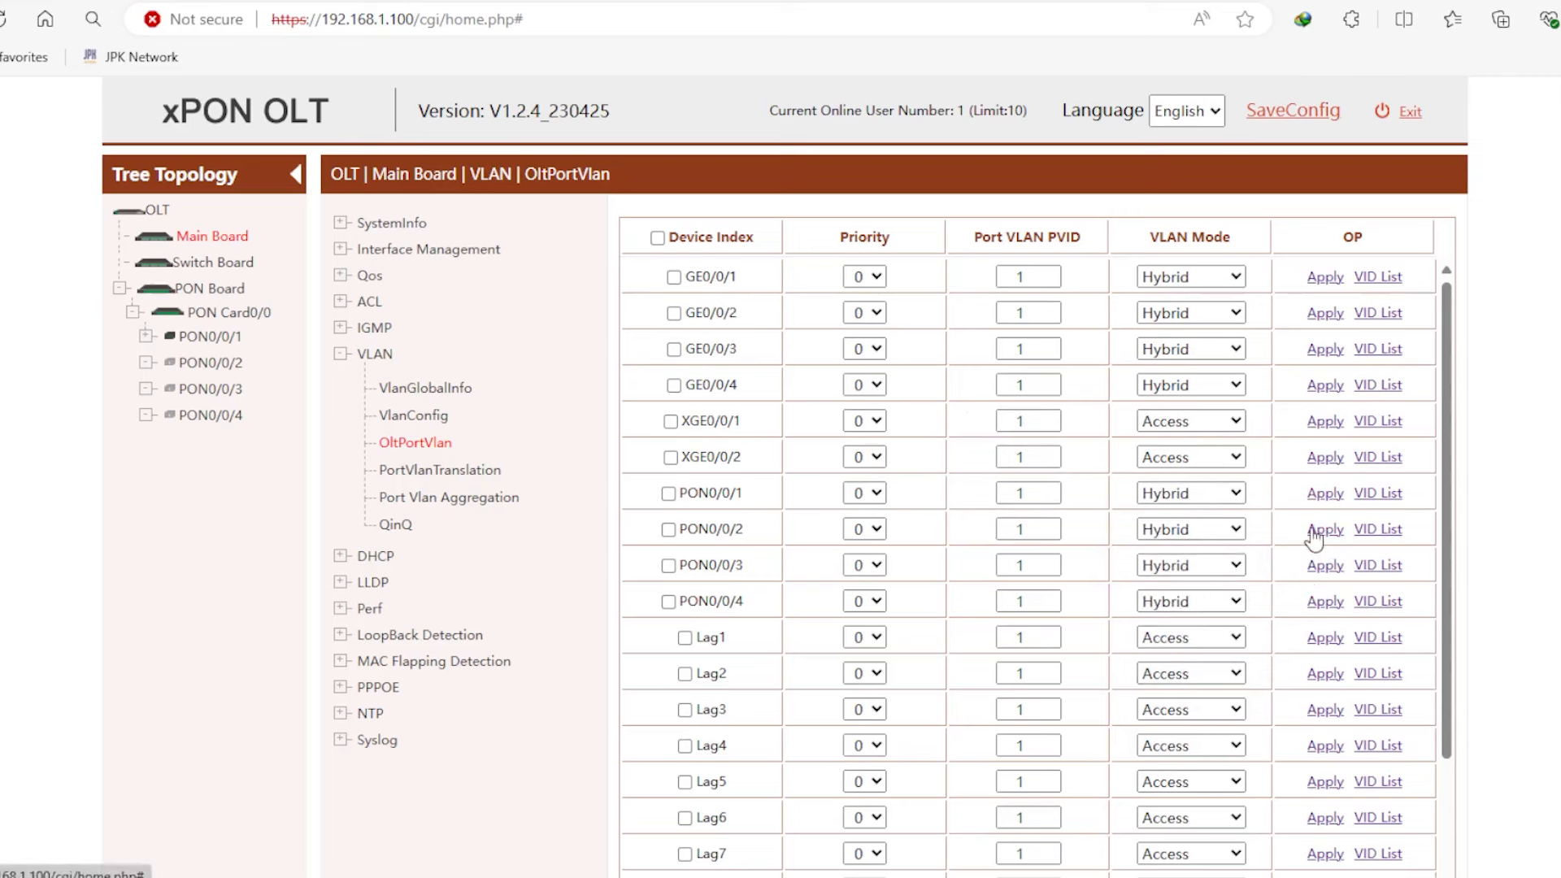
- Save all port VLAN mode settings with the bottom Apply and return to VlanConfig
{"action": "scroll", "coordinate": [1238, 382], "scroll_direction": "down", "scroll_amount": 3}
{"action": "scroll", "coordinate": [1374, 537], "scroll_direction": "down", "scroll_amount": 3}
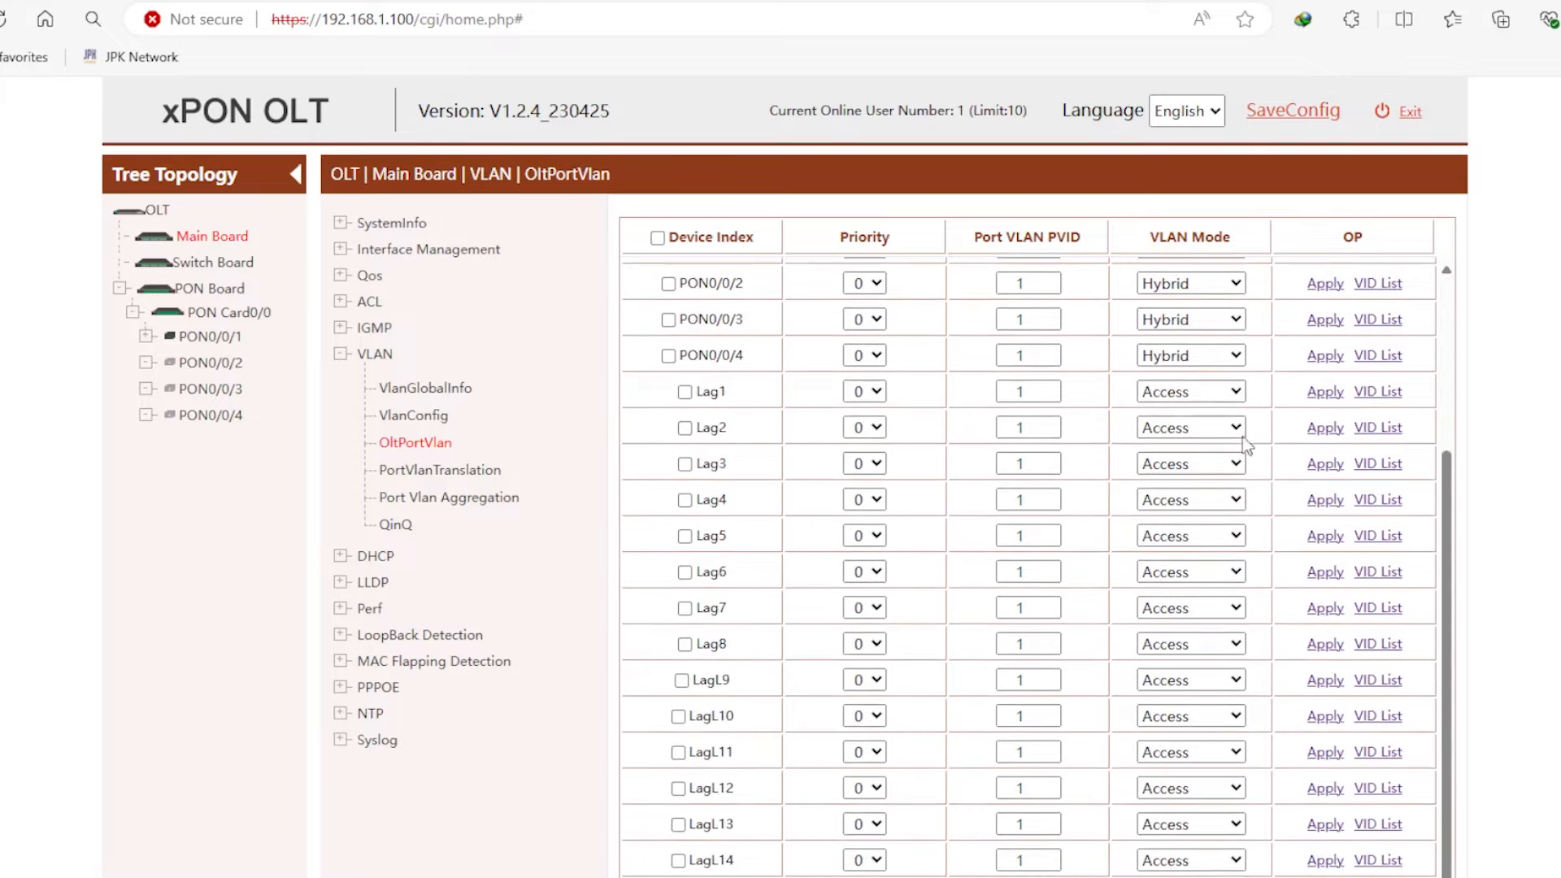
{"action": "left_click", "coordinate": [959, 801]}
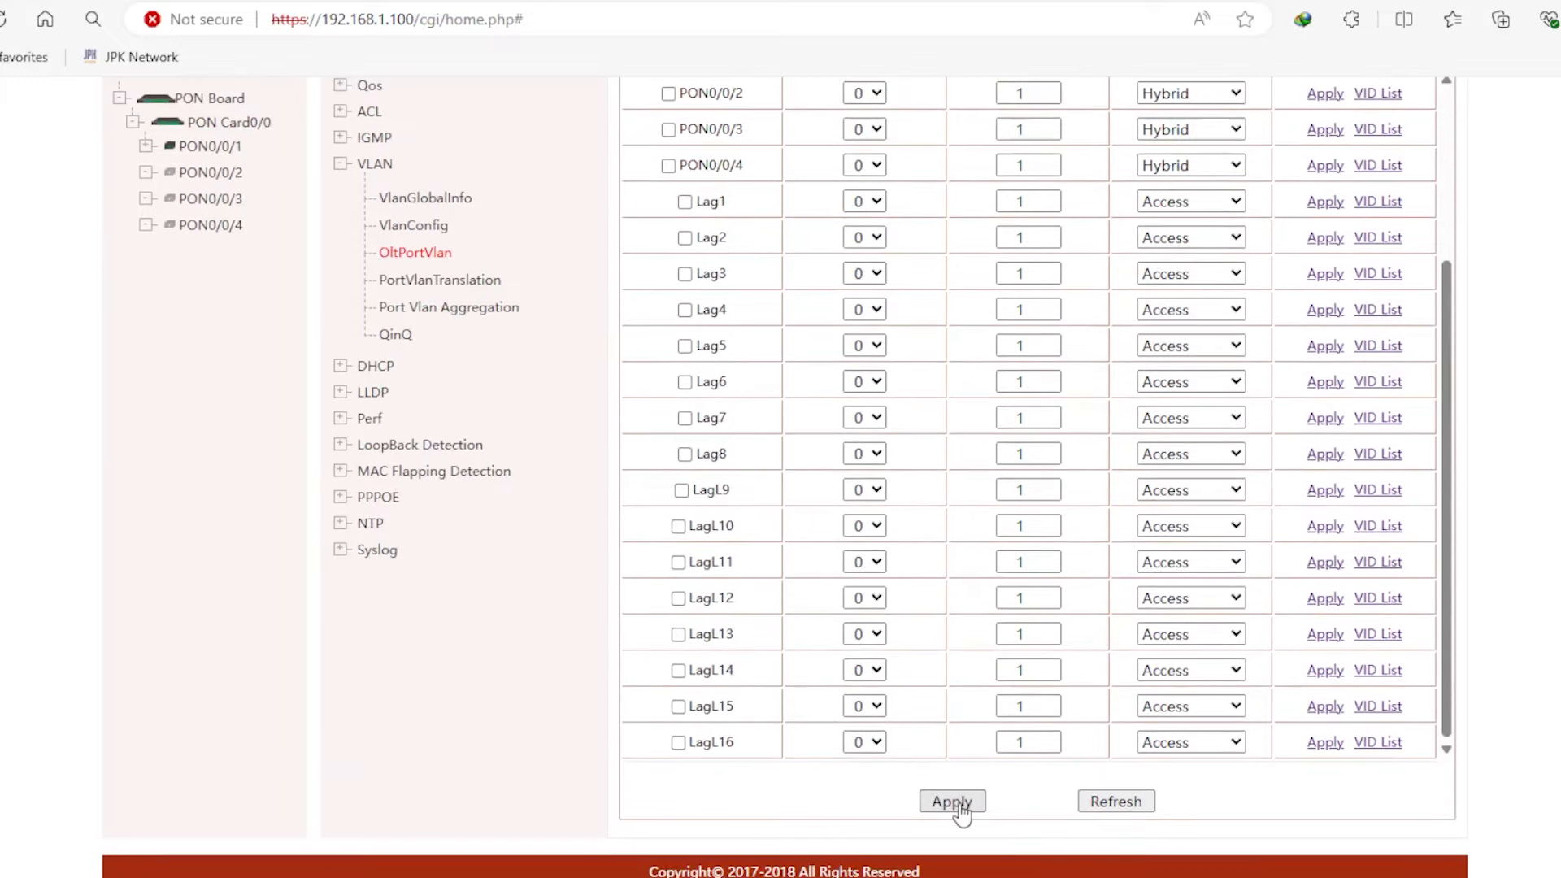
{"action": "scroll", "coordinate": [1201, 606], "scroll_direction": "up", "scroll_amount": 2}
{"action": "scroll", "coordinate": [1220, 529], "scroll_direction": "up", "scroll_amount": 4}
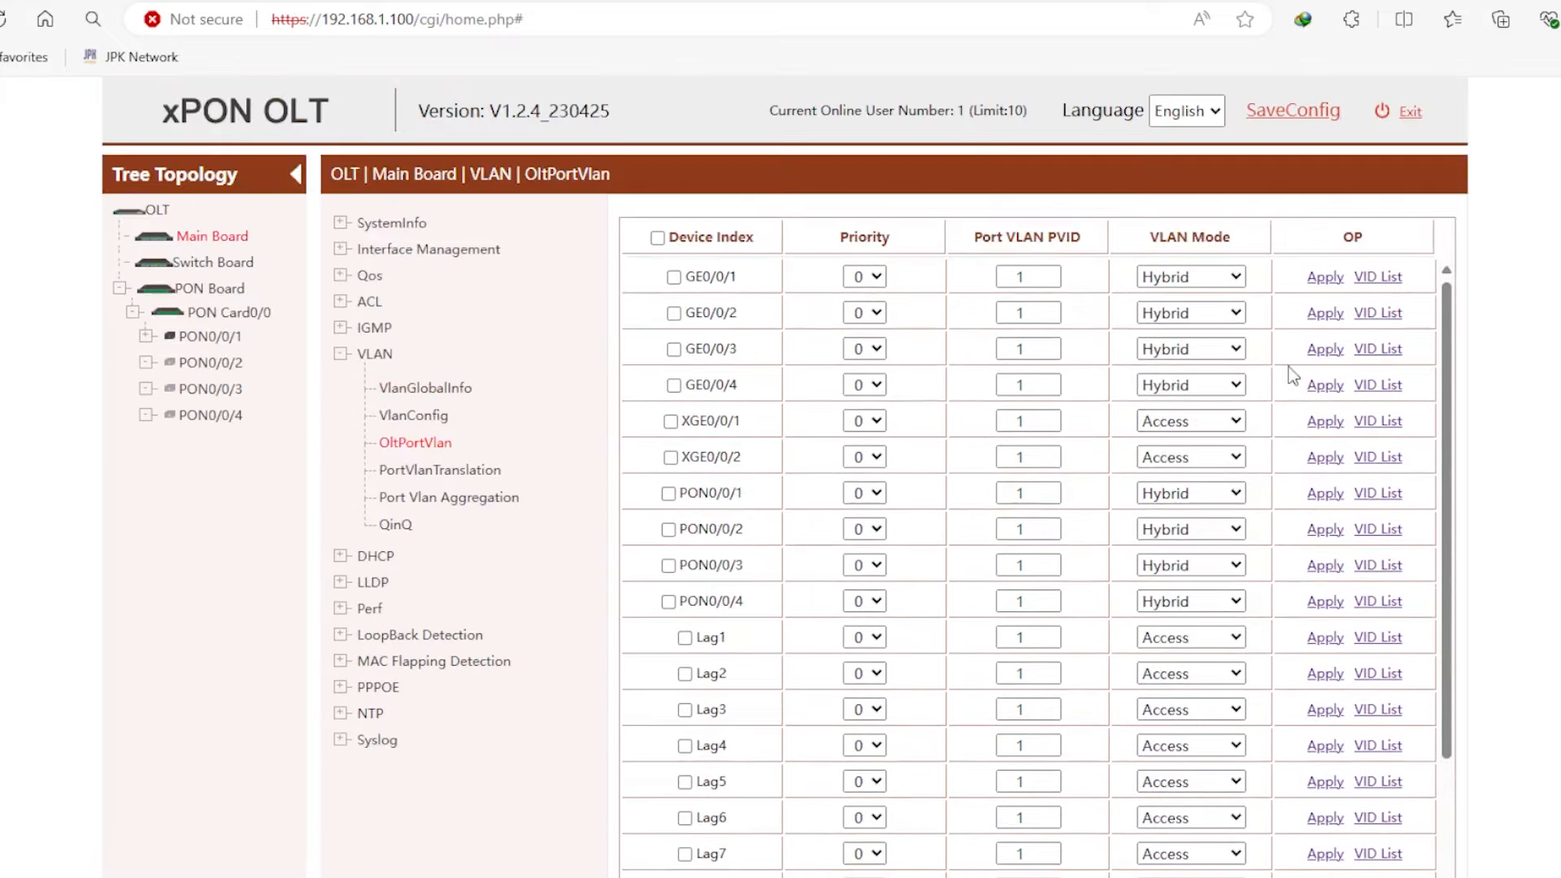
{"action": "scroll", "coordinate": [1292, 376], "scroll_direction": "down", "scroll_amount": 5}
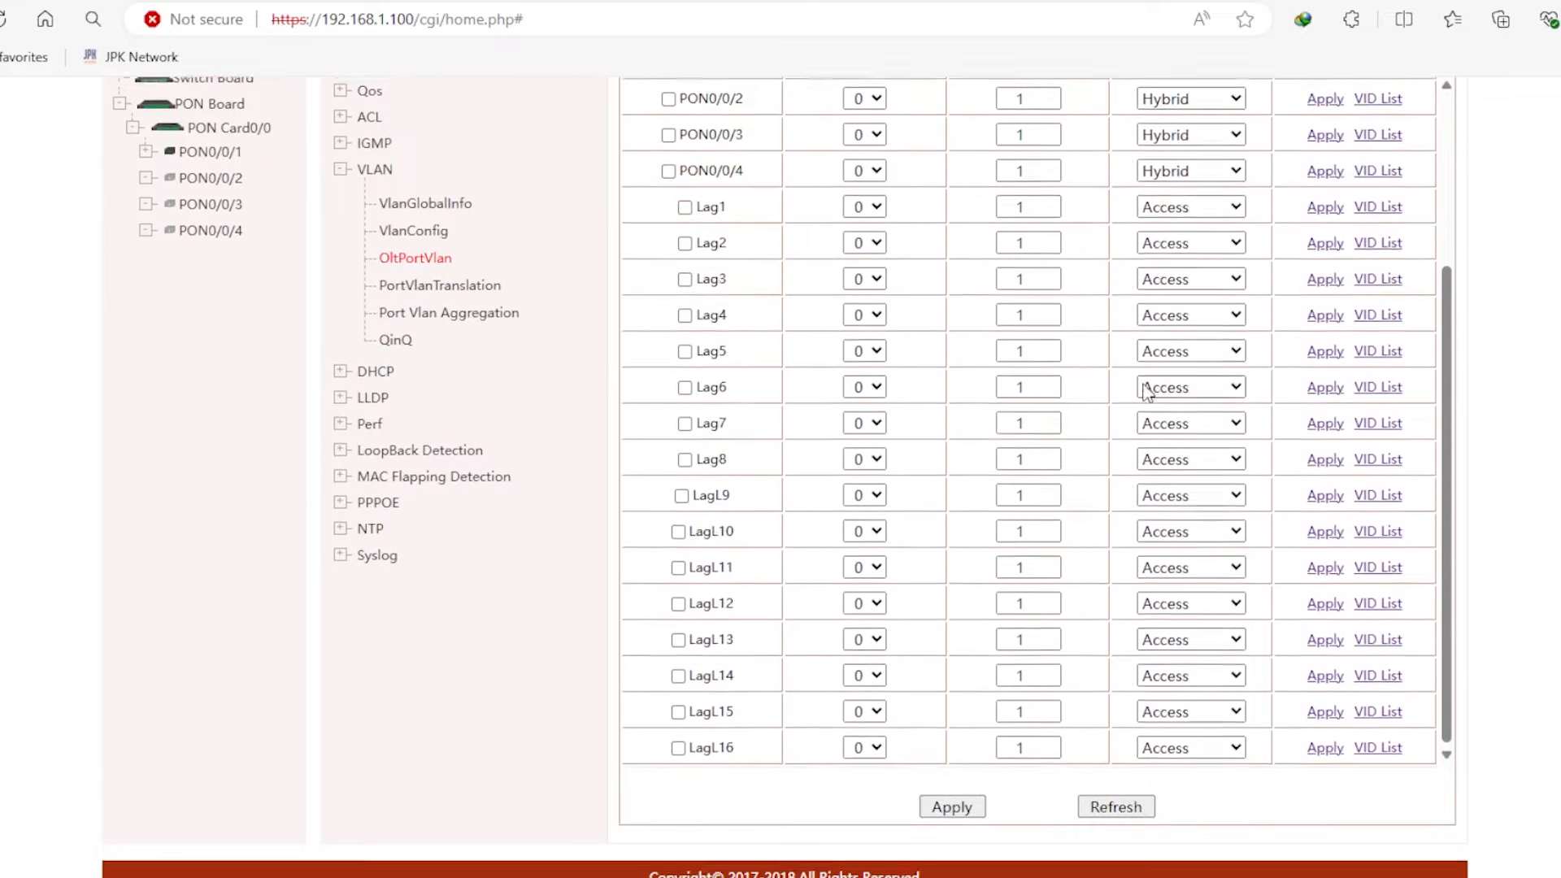
{"action": "left_click", "coordinate": [950, 805]}
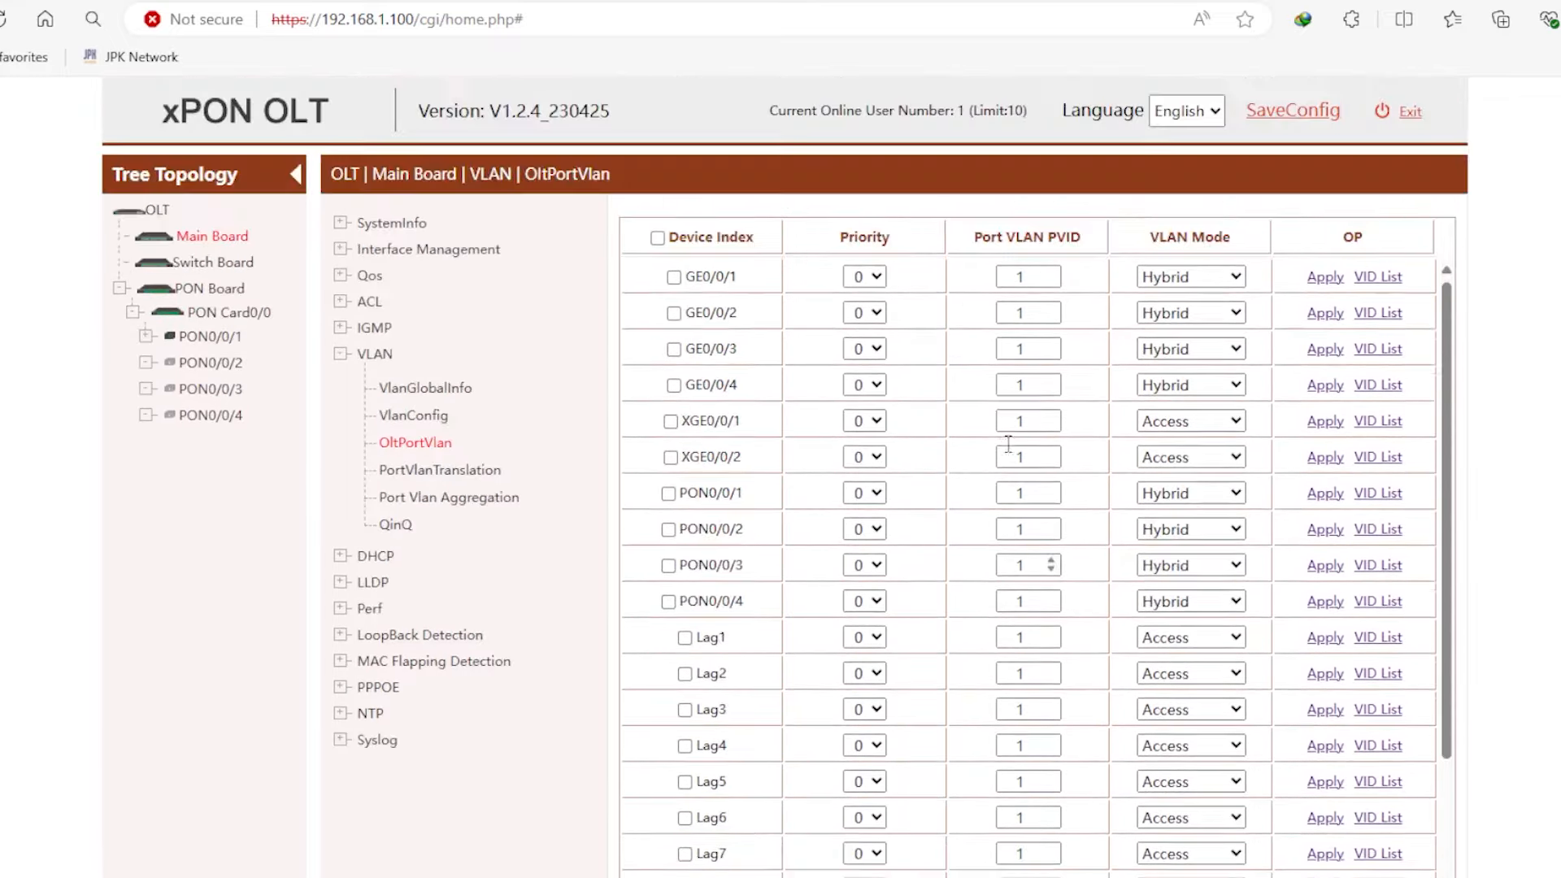
{"action": "left_click", "coordinate": [442, 424]}
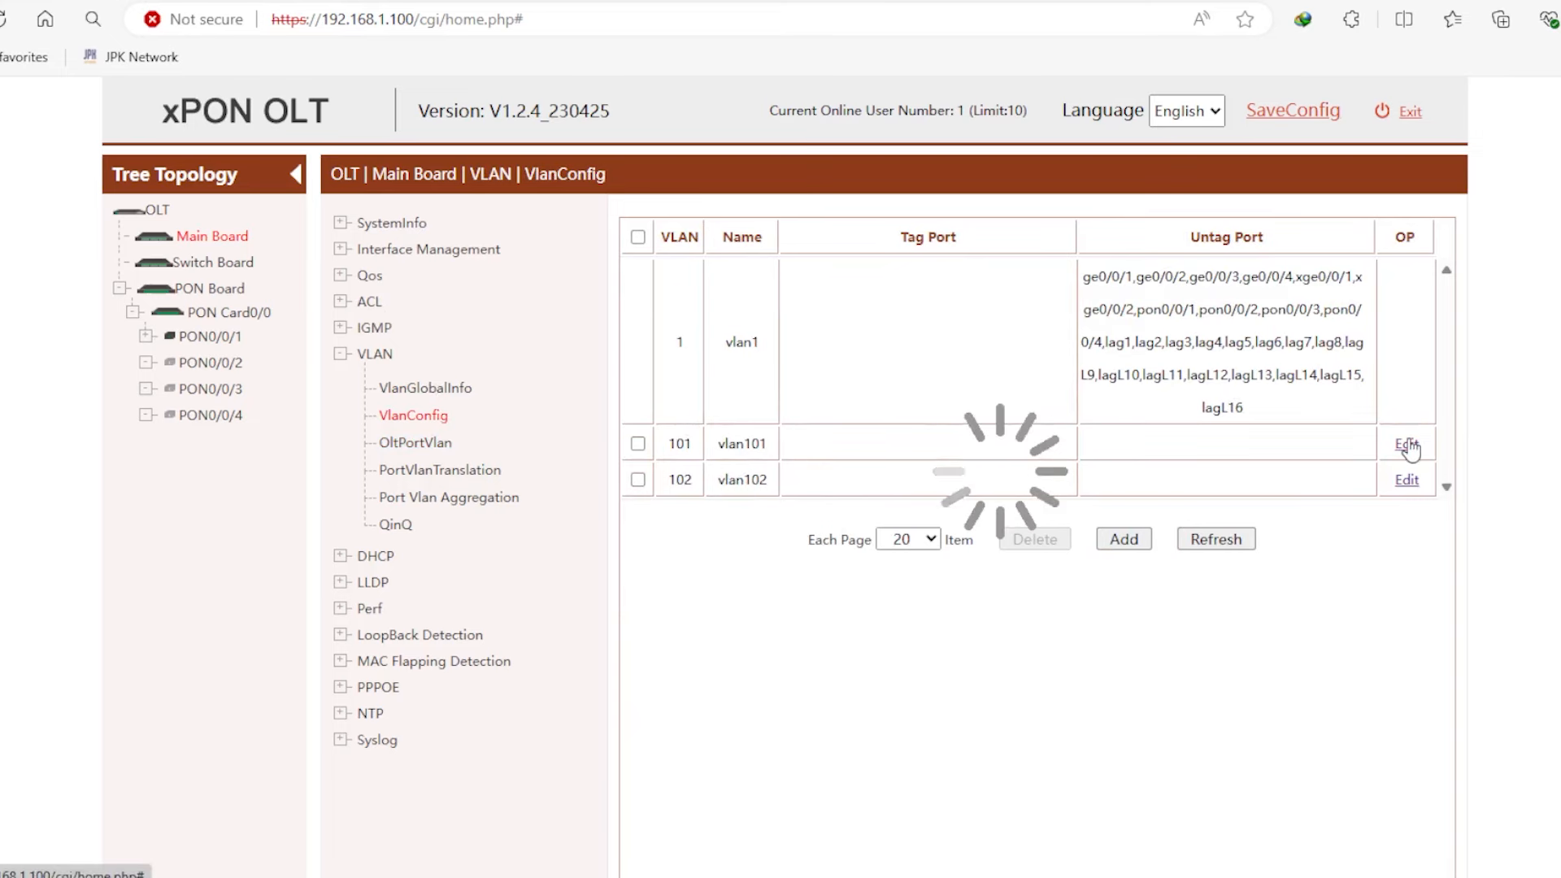
- Tick Tag Port for GE0/0/1–GE0/0/4 and PON0/0/1–PON0/0/4 on vlan101 and confirm
{"action": "left_click", "coordinate": [636, 316]}
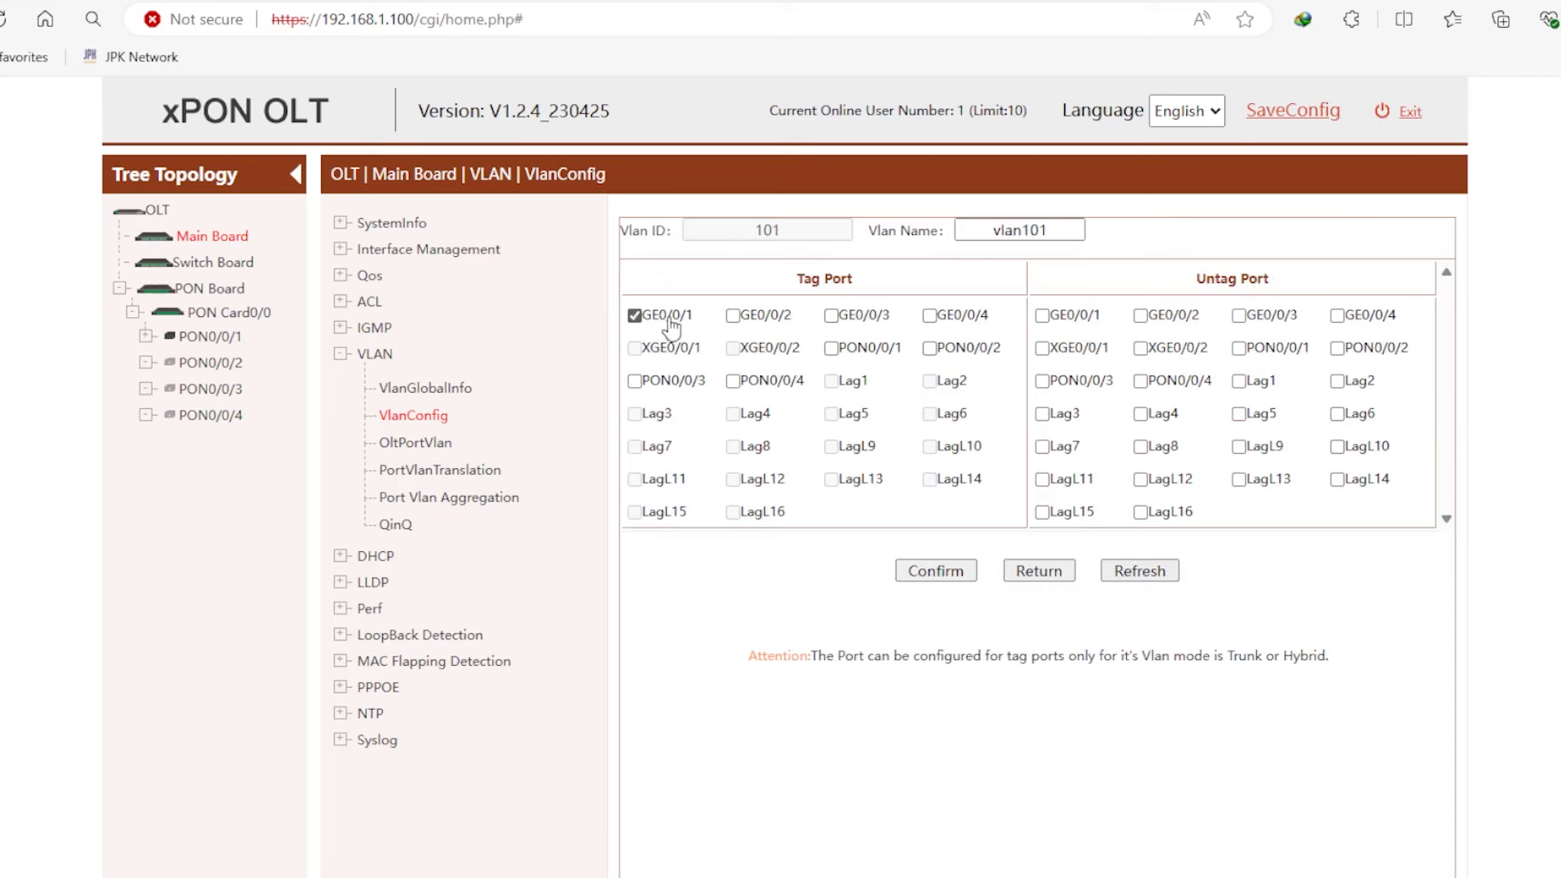
{"action": "left_click", "coordinate": [644, 319]}
{"action": "left_click", "coordinate": [637, 318]}
{"action": "left_click", "coordinate": [734, 317]}
{"action": "left_click", "coordinate": [832, 317]}
{"action": "left_click", "coordinate": [932, 317]}
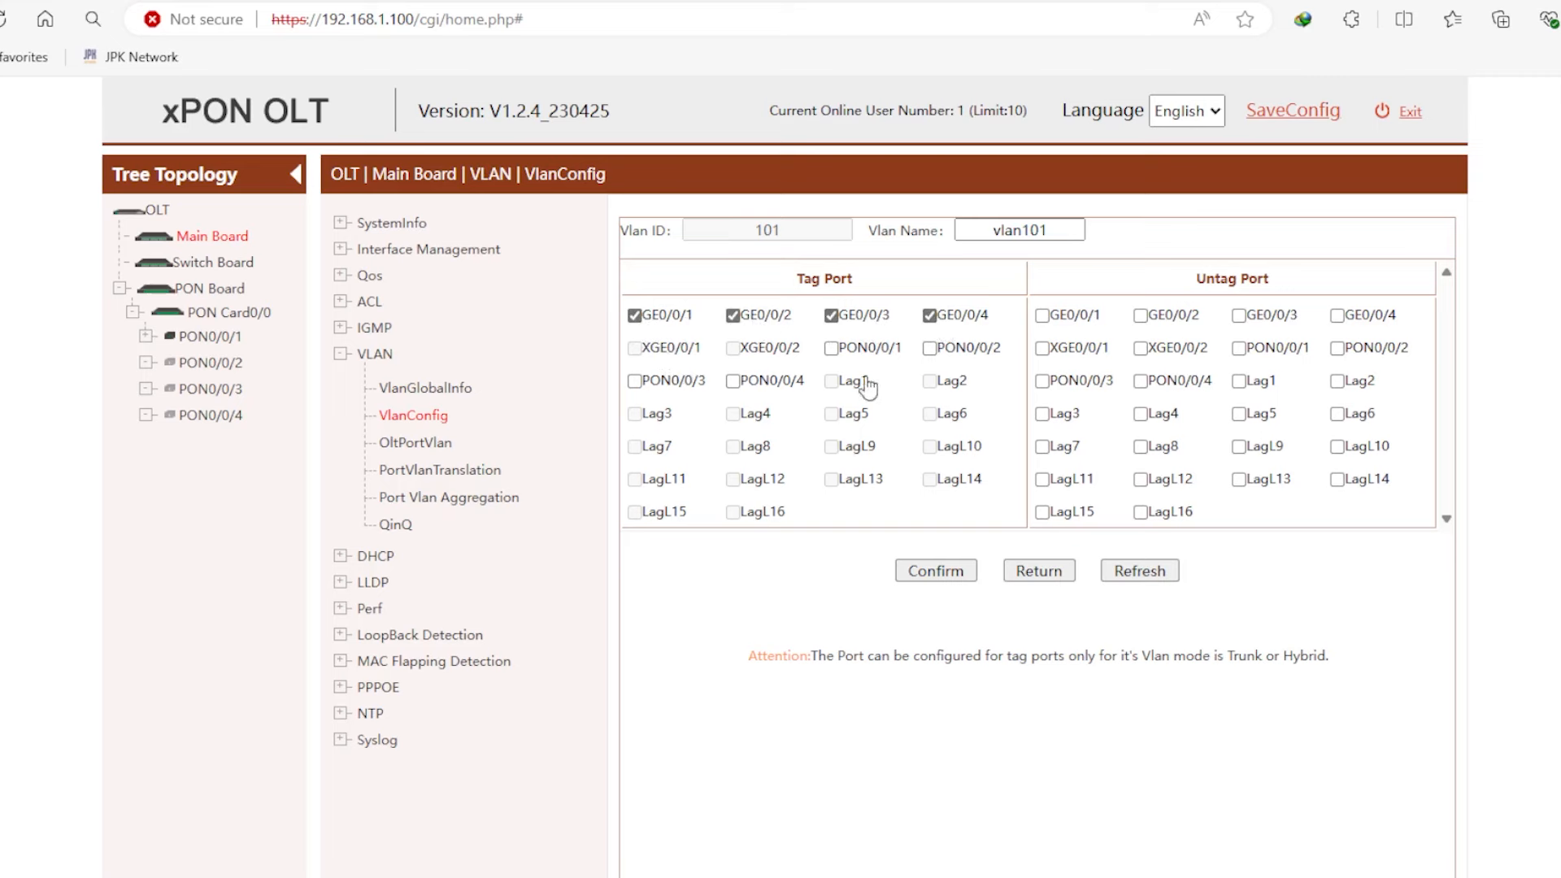
{"action": "left_click", "coordinate": [844, 349]}
{"action": "left_click", "coordinate": [956, 348]}
{"action": "left_click", "coordinate": [686, 384]}
{"action": "left_click", "coordinate": [765, 387]}
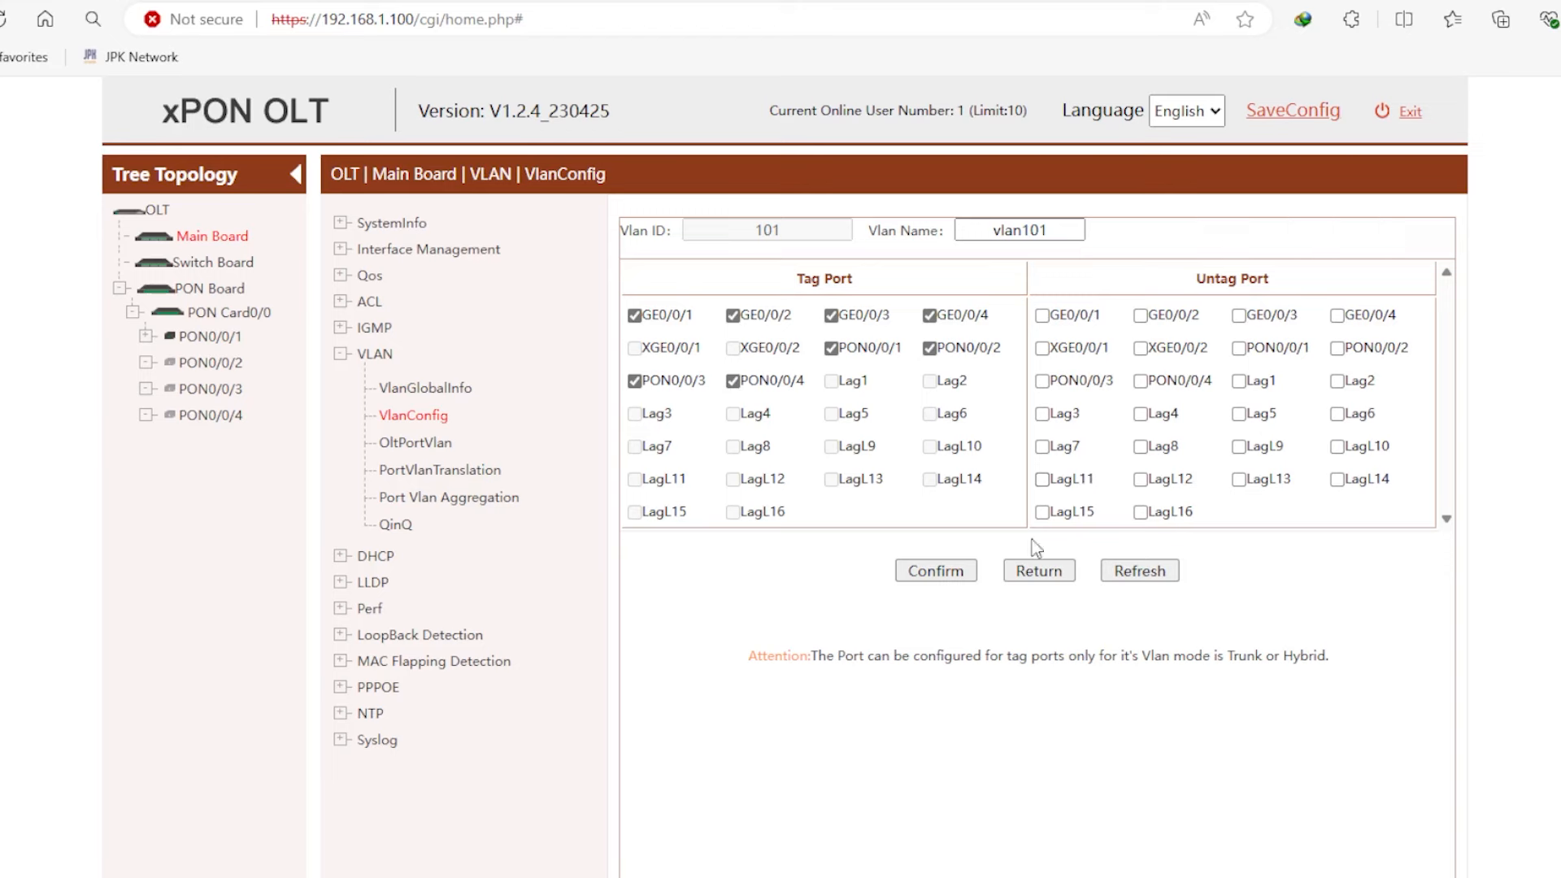
{"action": "left_click", "coordinate": [934, 569]}
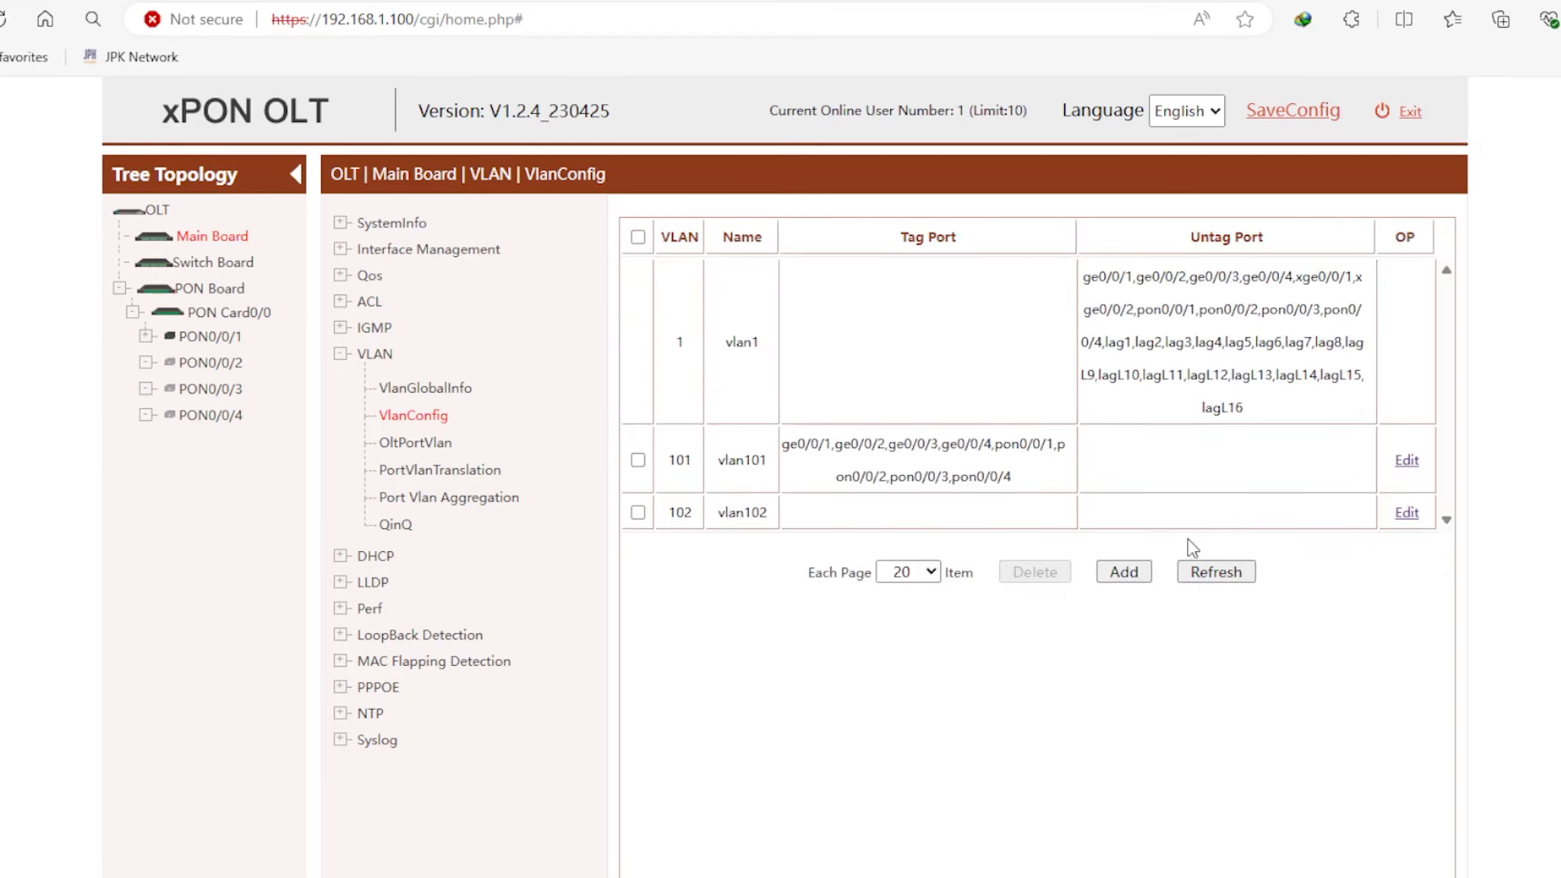
- Tag vlan102 on GE0/0/1–GE0/0/4 and PON0/0/1–PON0/0/4 and confirm
{"action": "left_click", "coordinate": [1408, 515]}
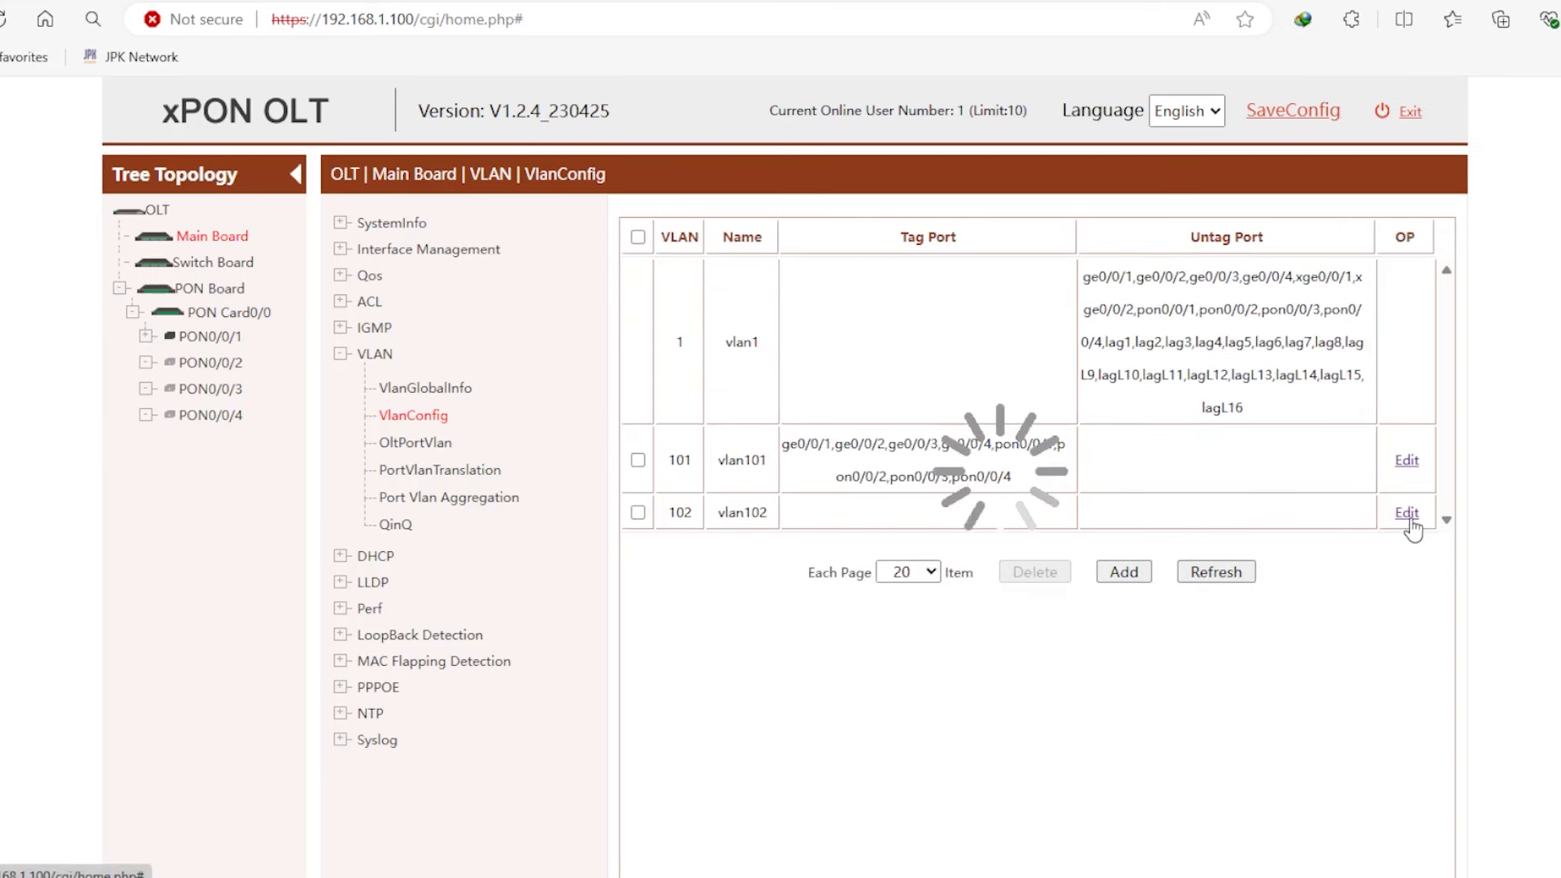
{"action": "left_click", "coordinate": [634, 316]}
{"action": "left_click", "coordinate": [734, 316]}
{"action": "left_click", "coordinate": [929, 316]}
{"action": "left_click", "coordinate": [831, 316]}
{"action": "left_click", "coordinate": [831, 348]}
{"action": "left_click", "coordinate": [930, 348]}
{"action": "left_click_drag", "start_coordinate": [779, 380], "coordinate": [771, 380]}
{"action": "left_click", "coordinate": [635, 381]}
{"action": "left_click", "coordinate": [732, 381]}
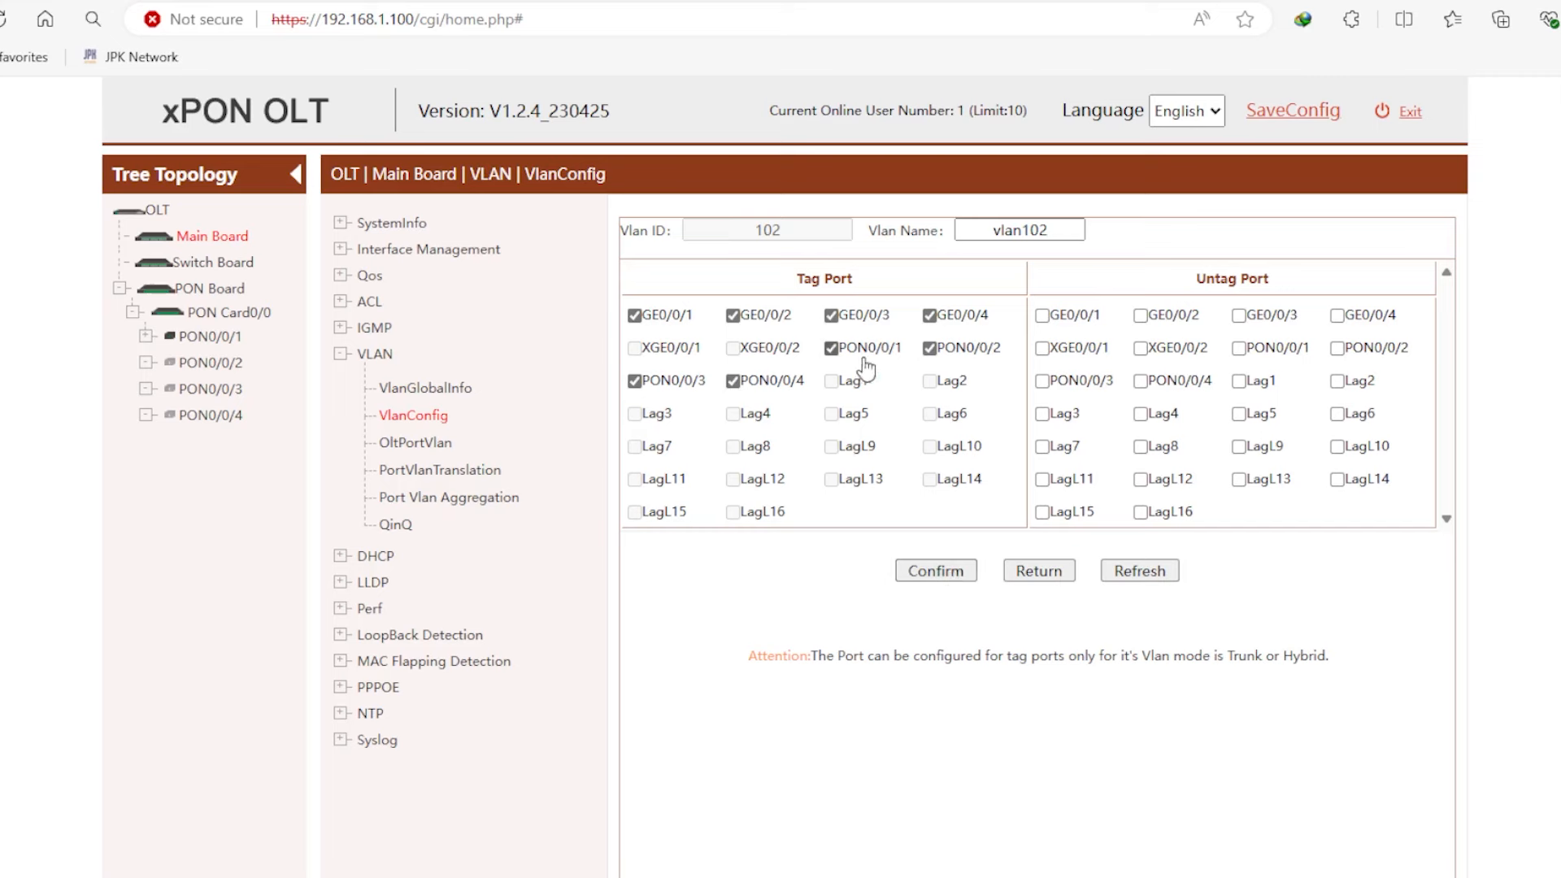
{"action": "left_click", "coordinate": [950, 575]}
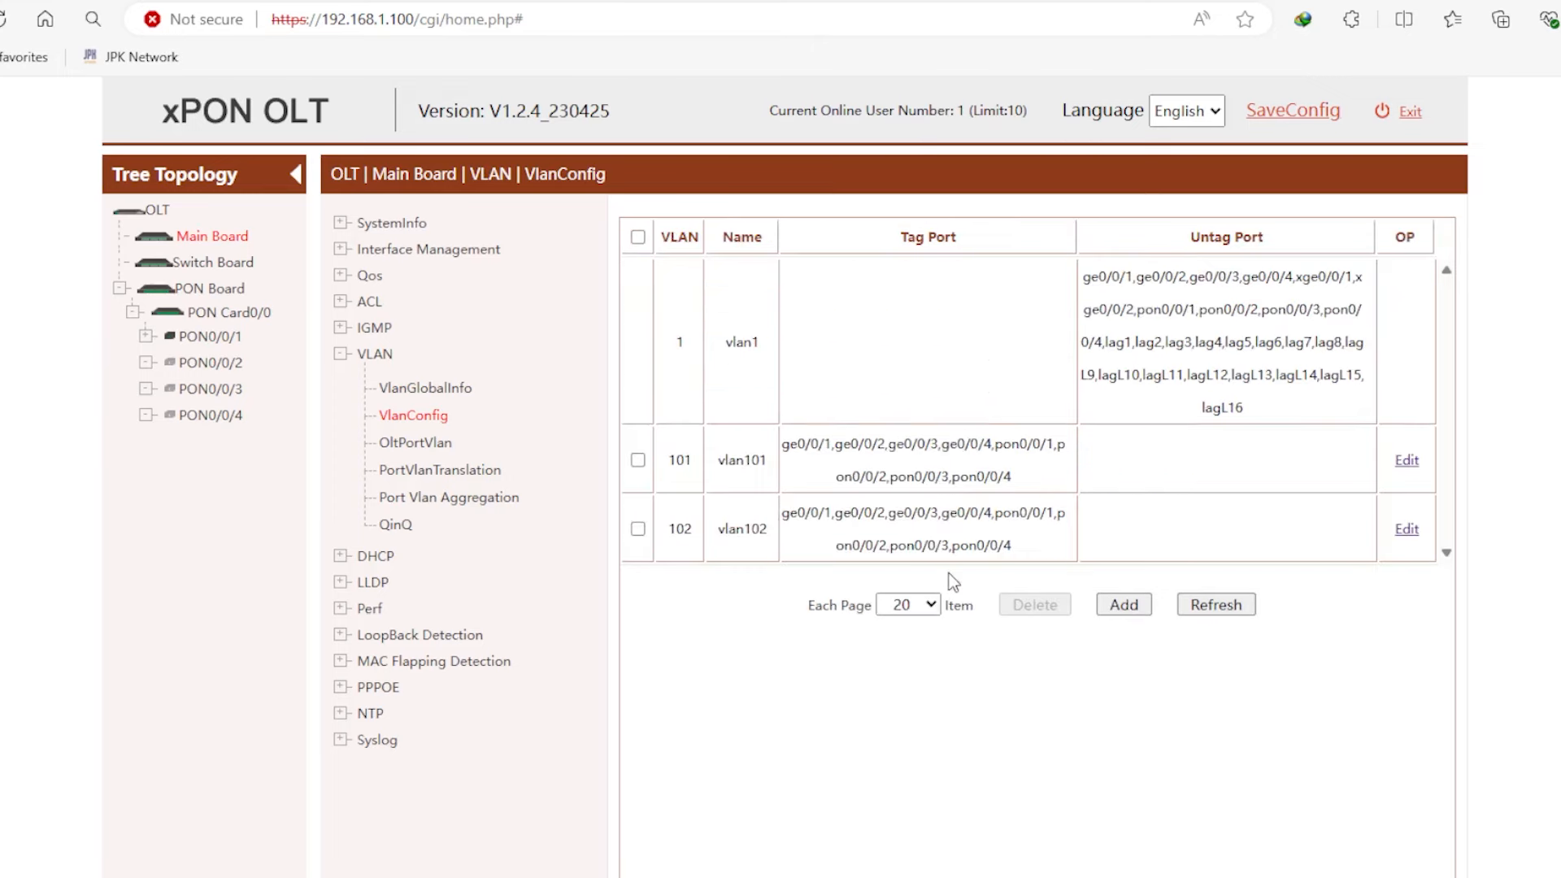
- Check the updated VLAN list, then open a new browser tab
{"action": "scroll", "coordinate": [1012, 588], "scroll_direction": "down", "scroll_amount": 1}
{"action": "scroll", "coordinate": [1046, 377], "scroll_direction": "up", "scroll_amount": 1}
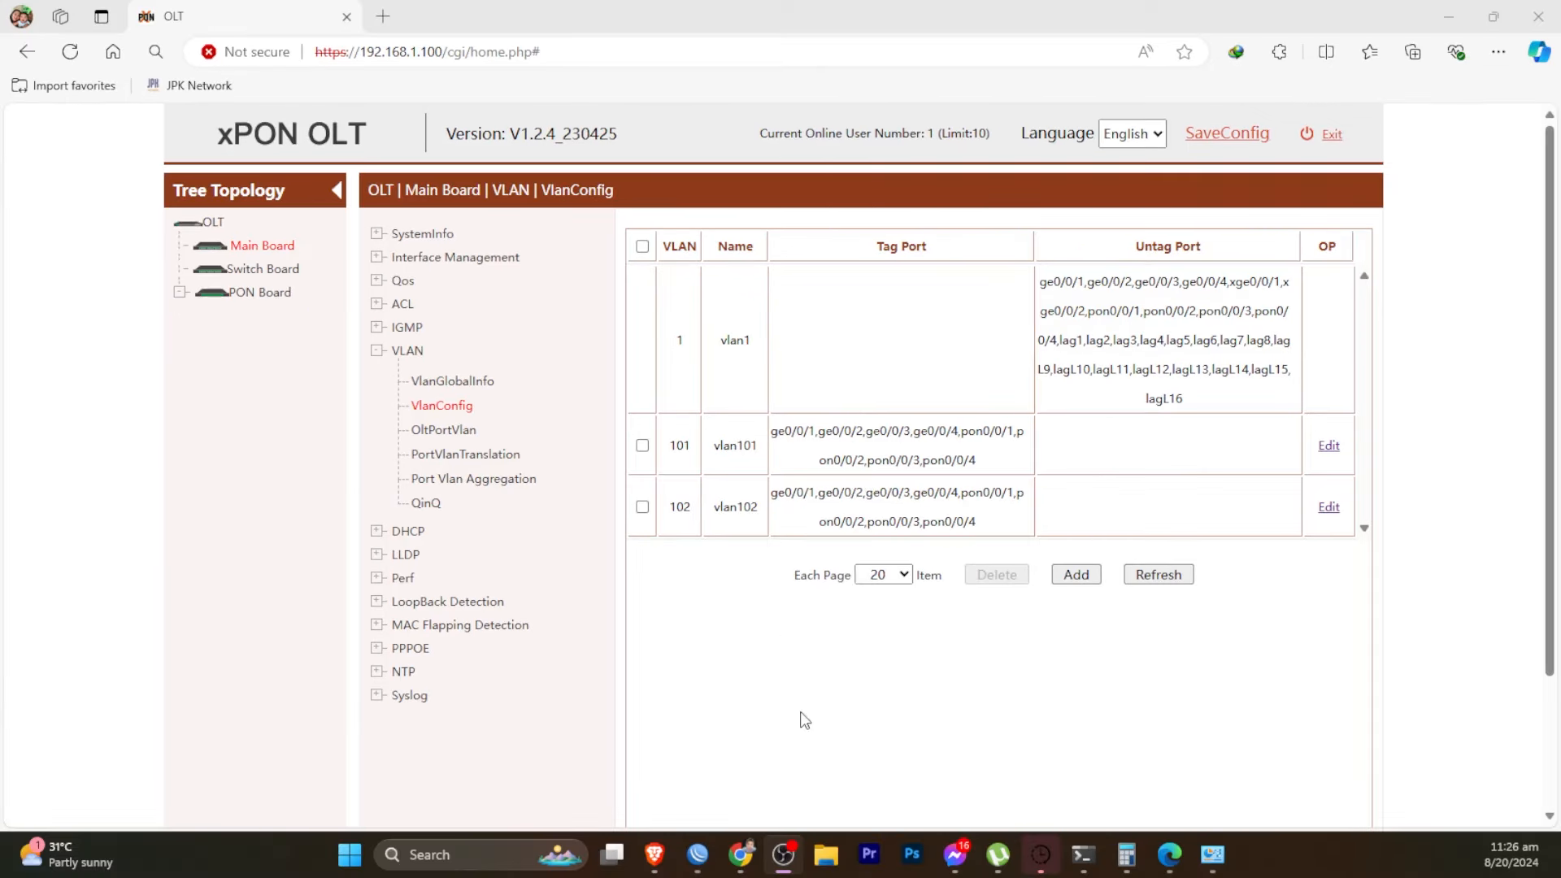
{"action": "scroll", "coordinate": [798, 716], "scroll_direction": "down", "scroll_amount": 2}
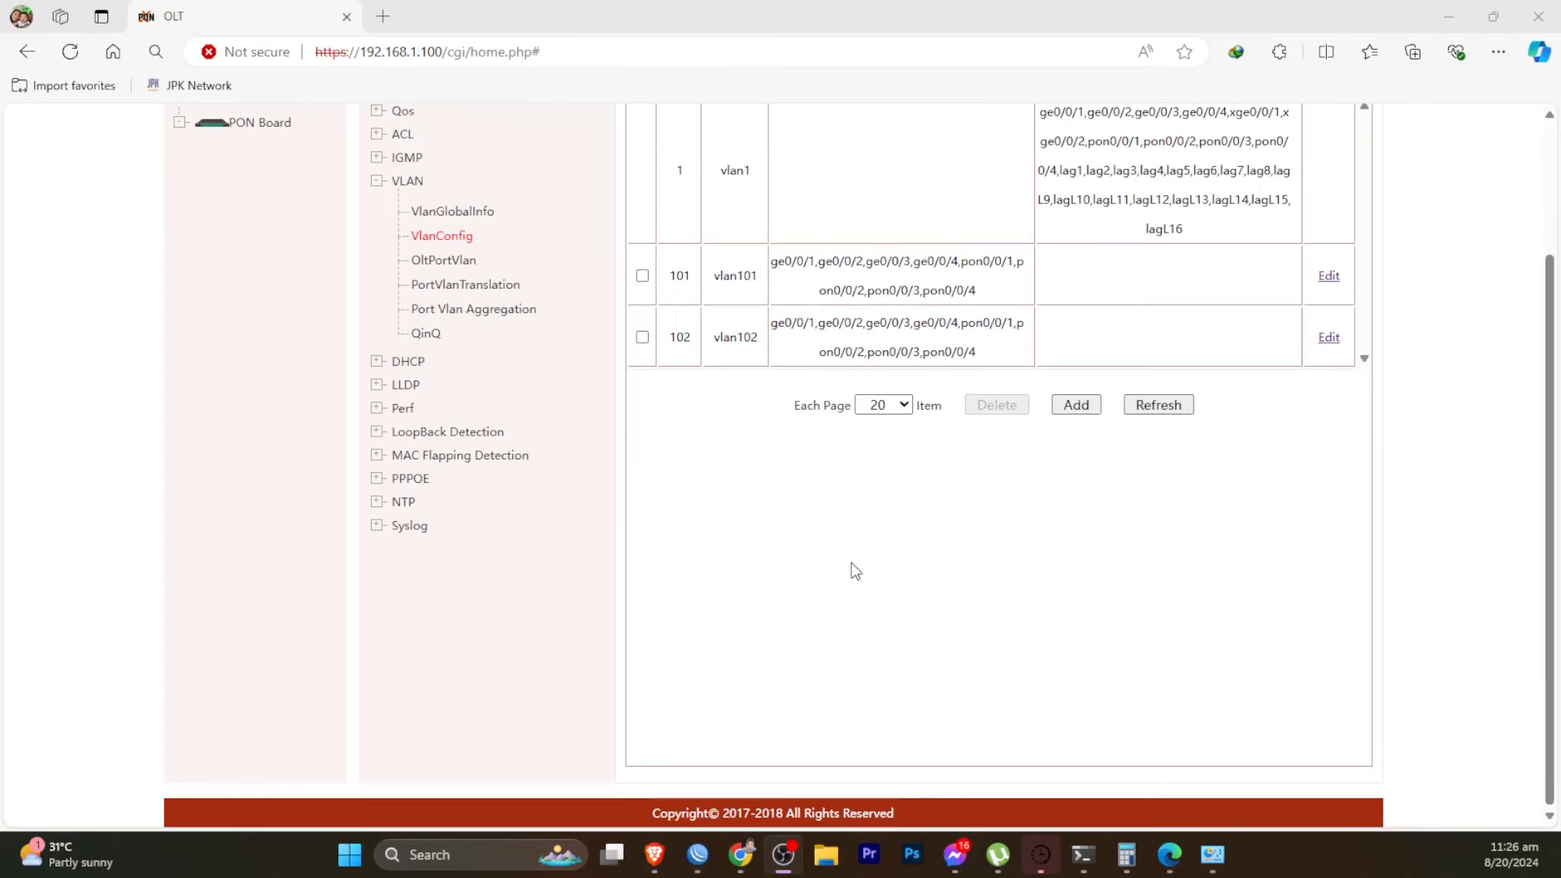
{"action": "scroll", "coordinate": [1101, 453], "scroll_direction": "up", "scroll_amount": 2}
{"action": "scroll", "coordinate": [1087, 436], "scroll_direction": "down", "scroll_amount": 1}
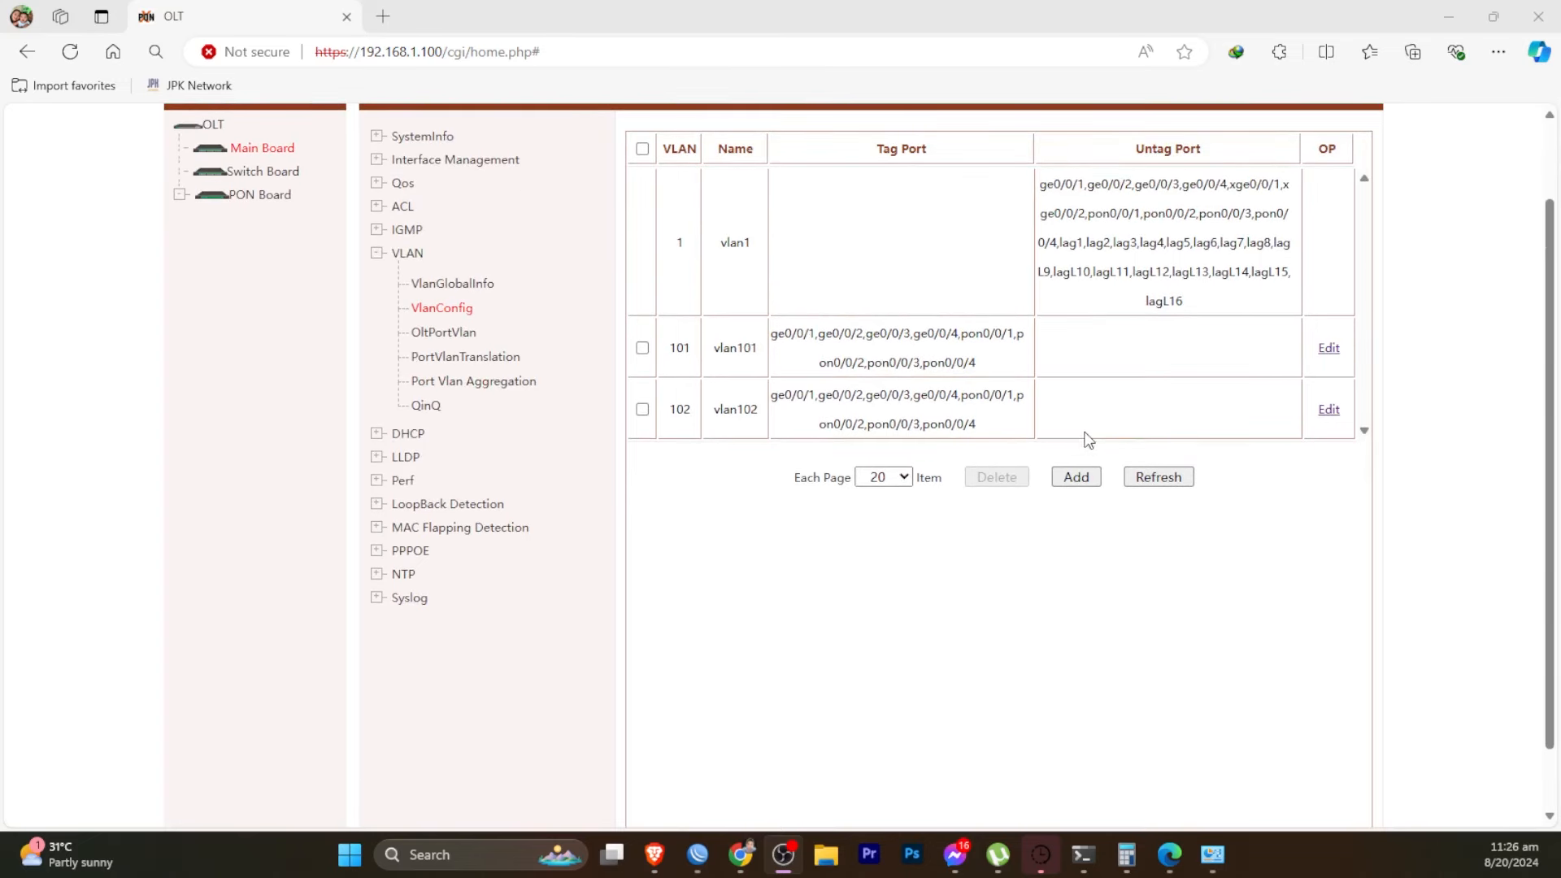
{"action": "scroll", "coordinate": [1081, 428], "scroll_direction": "up", "scroll_amount": 1}
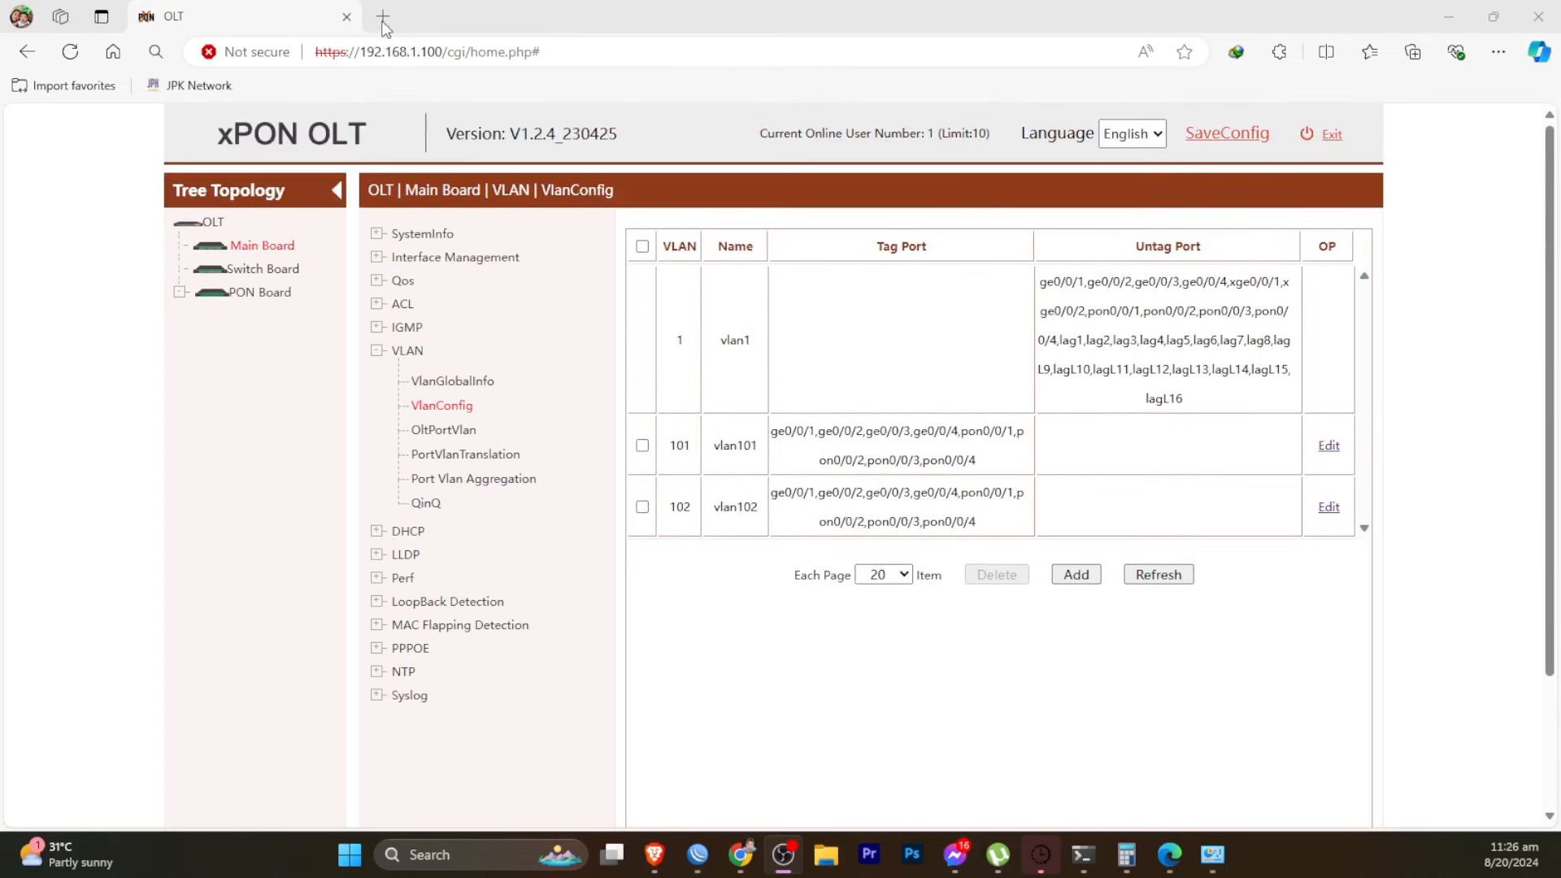
{"action": "left_click", "coordinate": [380, 17]}
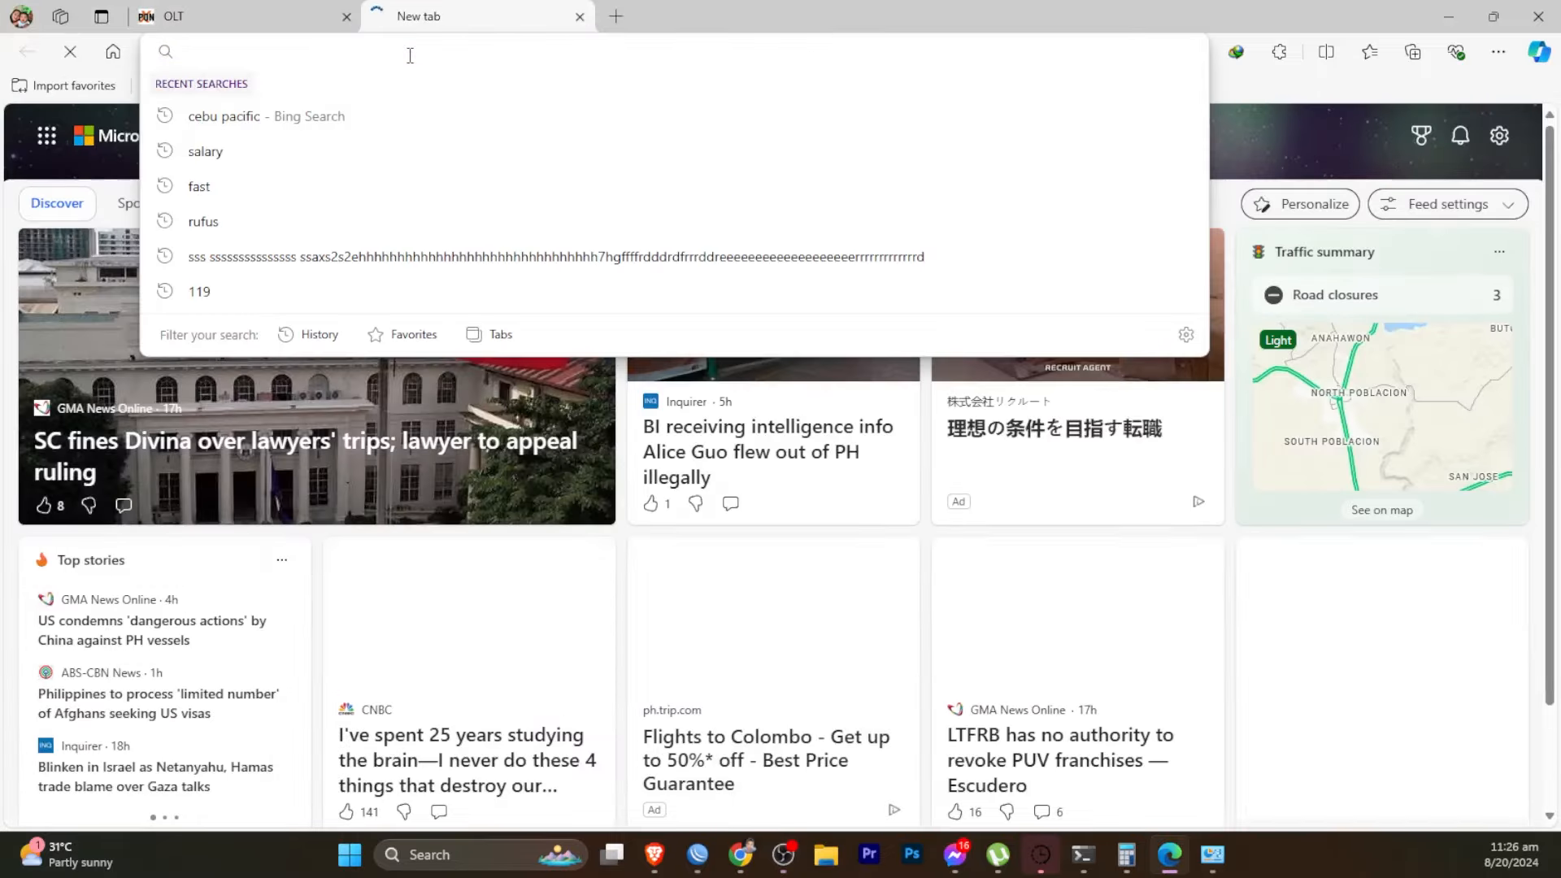
- Log in to the ONT web page at 192.168.100.1 and view the Home Page status
{"action": "type", "text": "192.168."}
{"action": "type", "text": "100.1"}
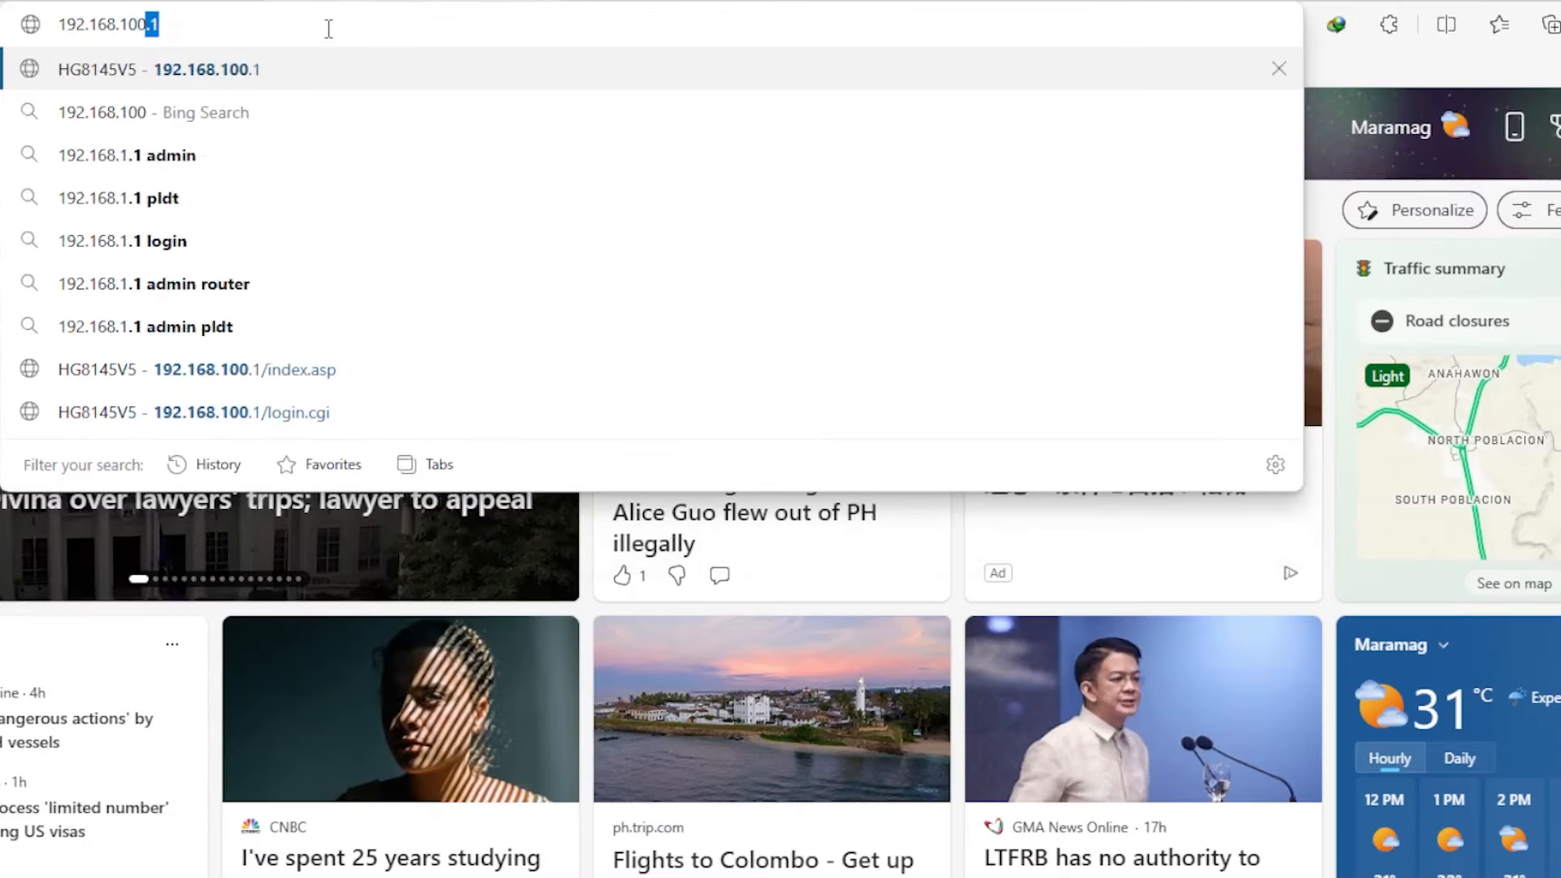
{"action": "key", "text": "Return"}
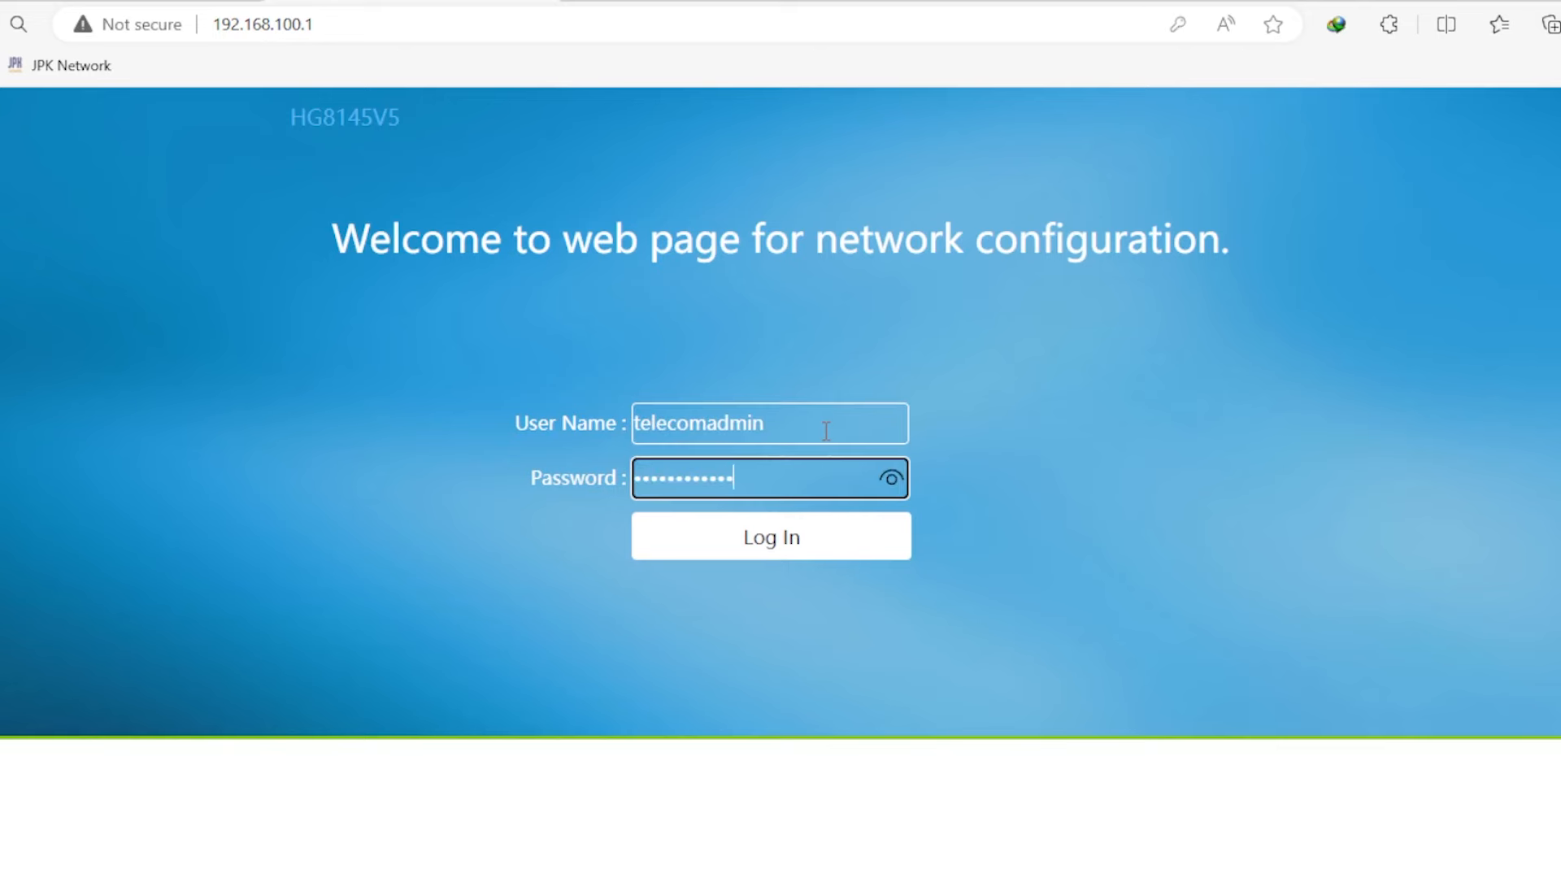
{"action": "key", "text": "Return"}
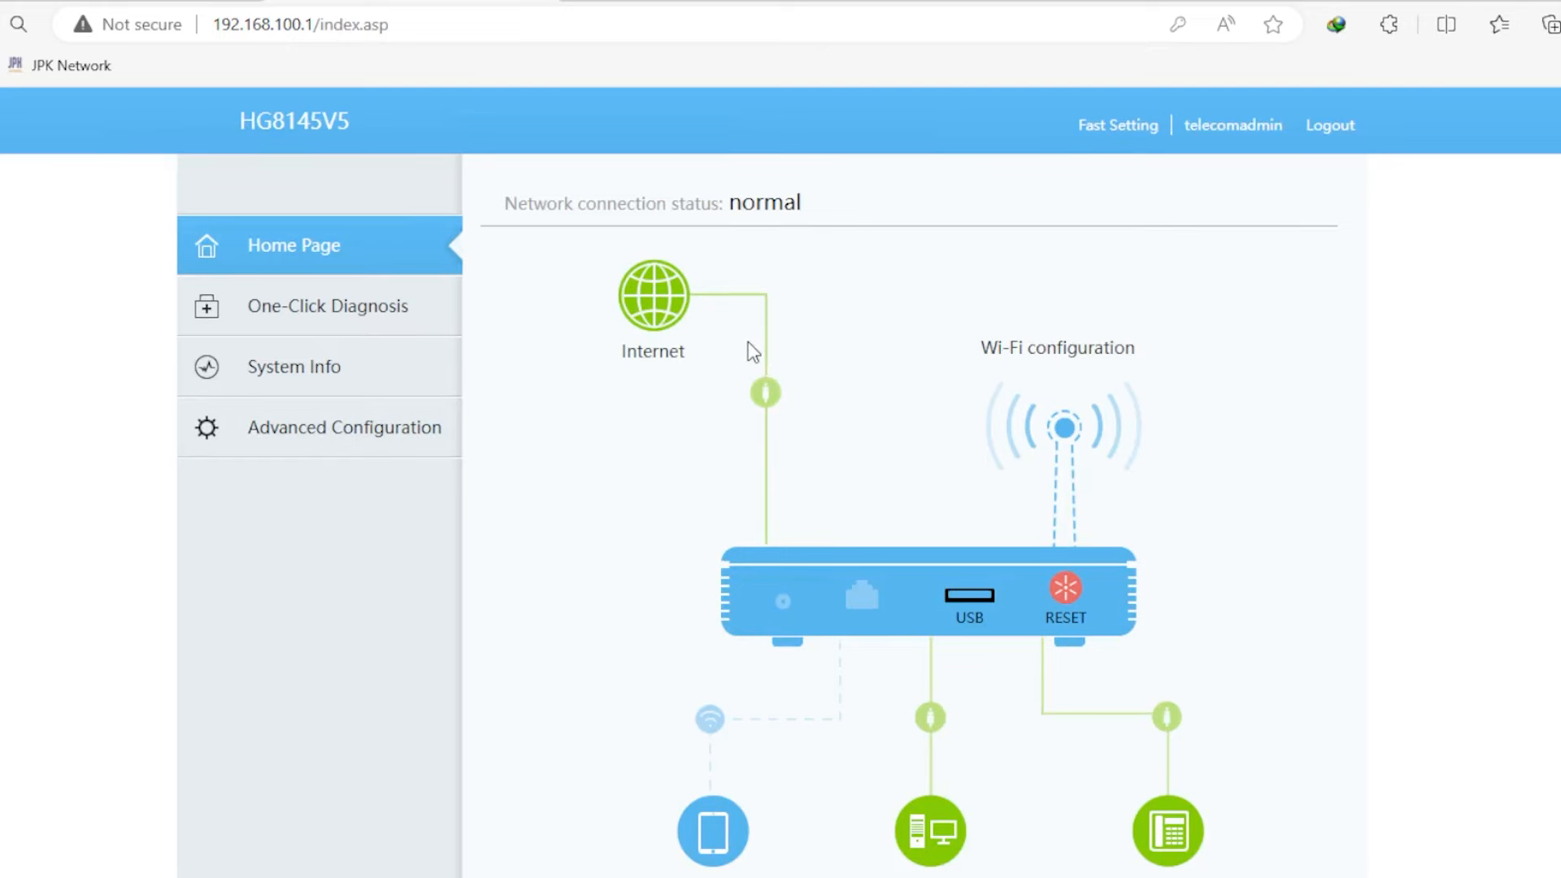
{"action": "scroll", "coordinate": [764, 359], "scroll_direction": "down", "scroll_amount": 2}
- Go to Advanced Configuration > WLAN Basic Configuration
{"action": "scroll", "coordinate": [764, 359], "scroll_direction": "up", "scroll_amount": 2}
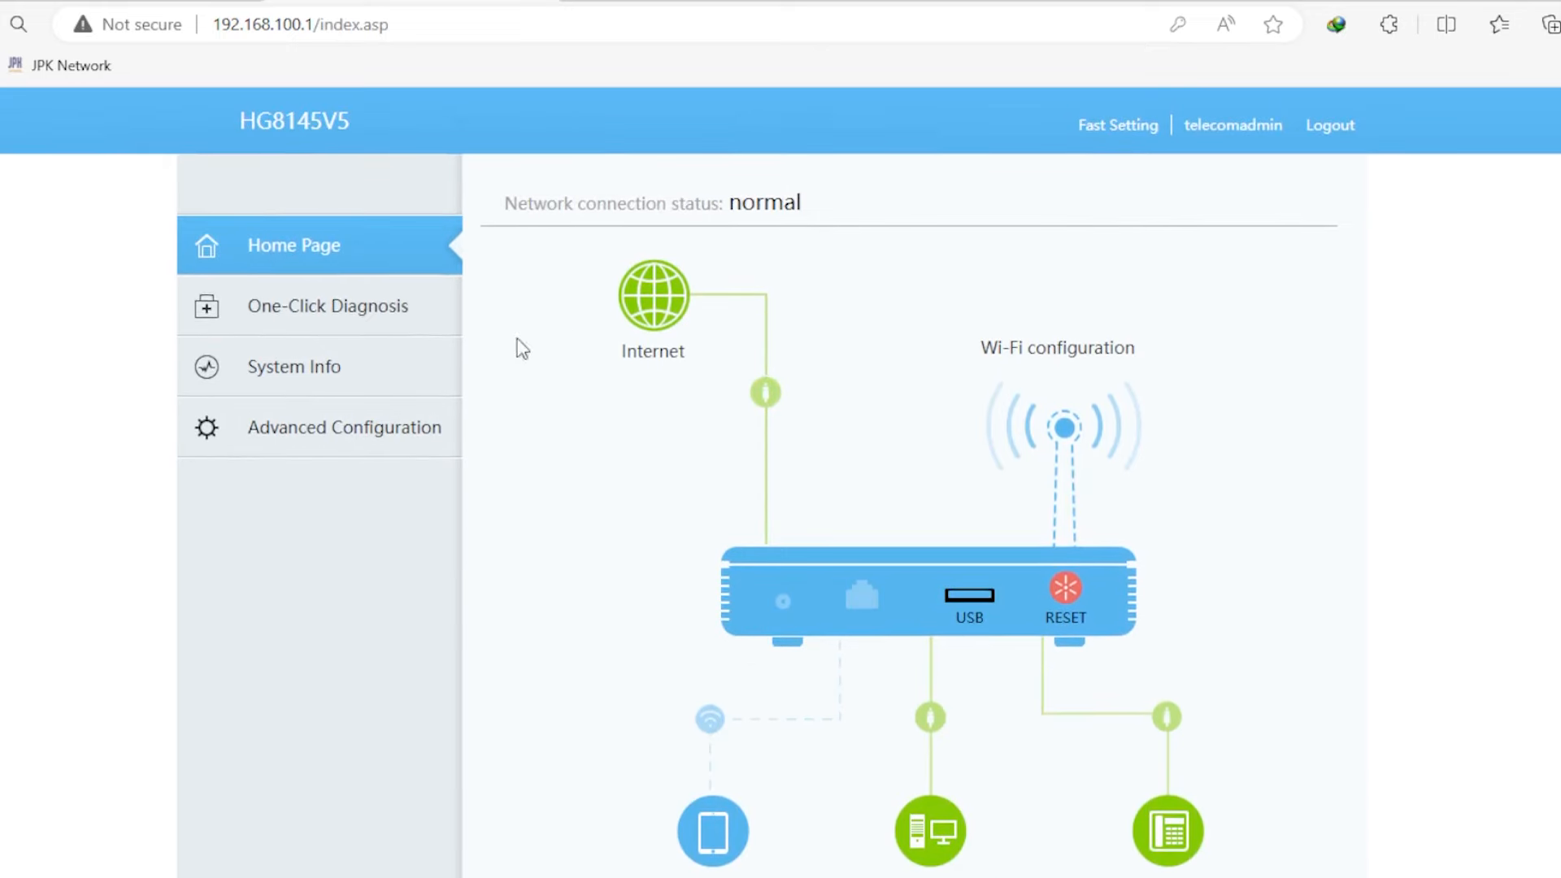
{"action": "left_click", "coordinate": [322, 415]}
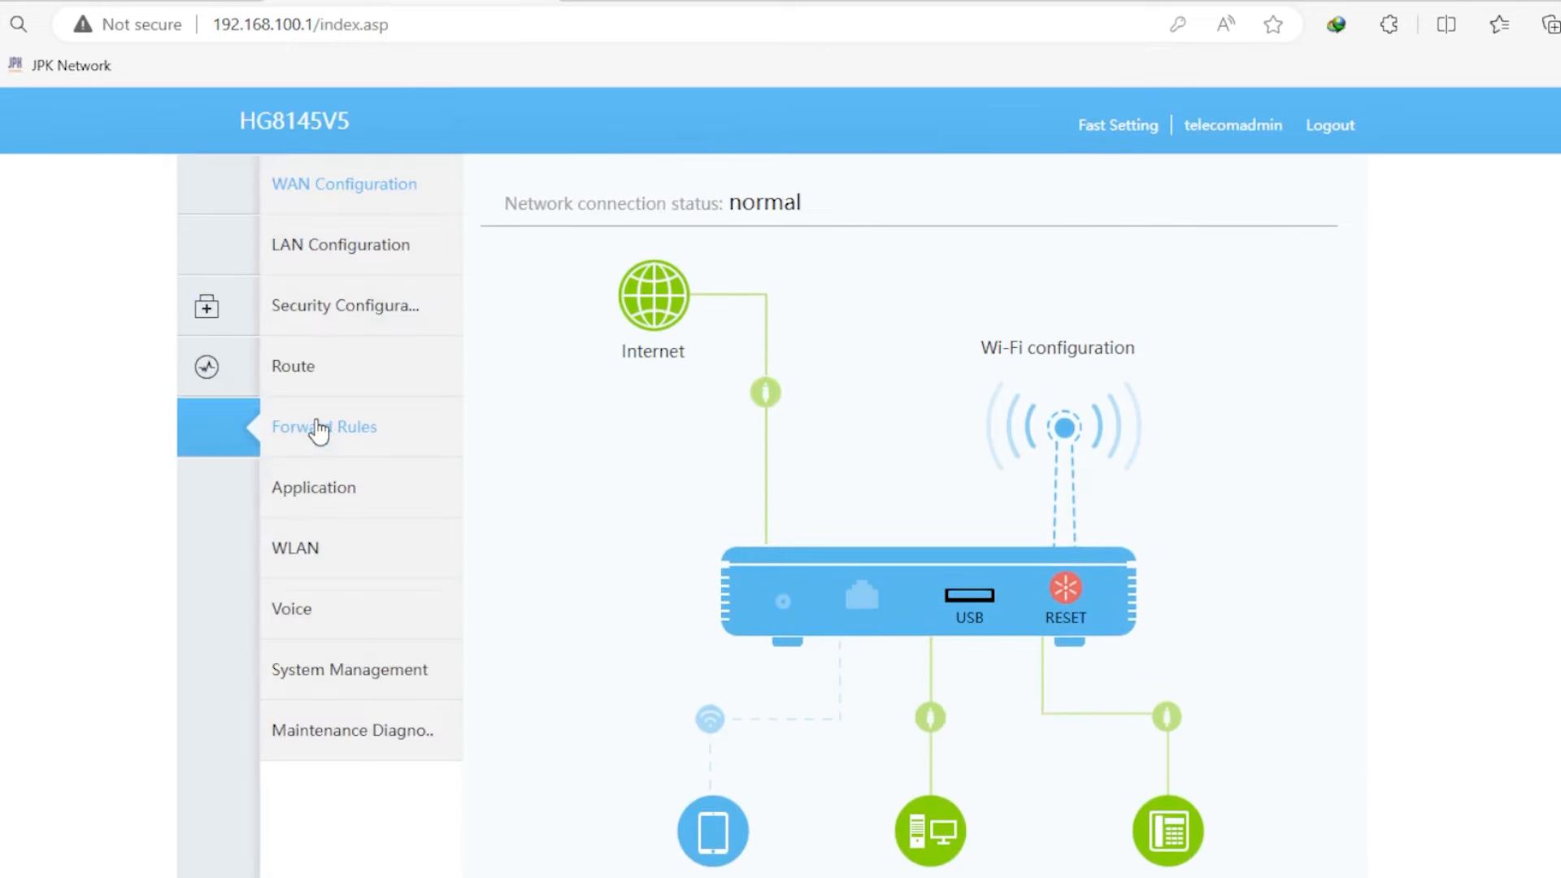
{"action": "left_click", "coordinate": [359, 559]}
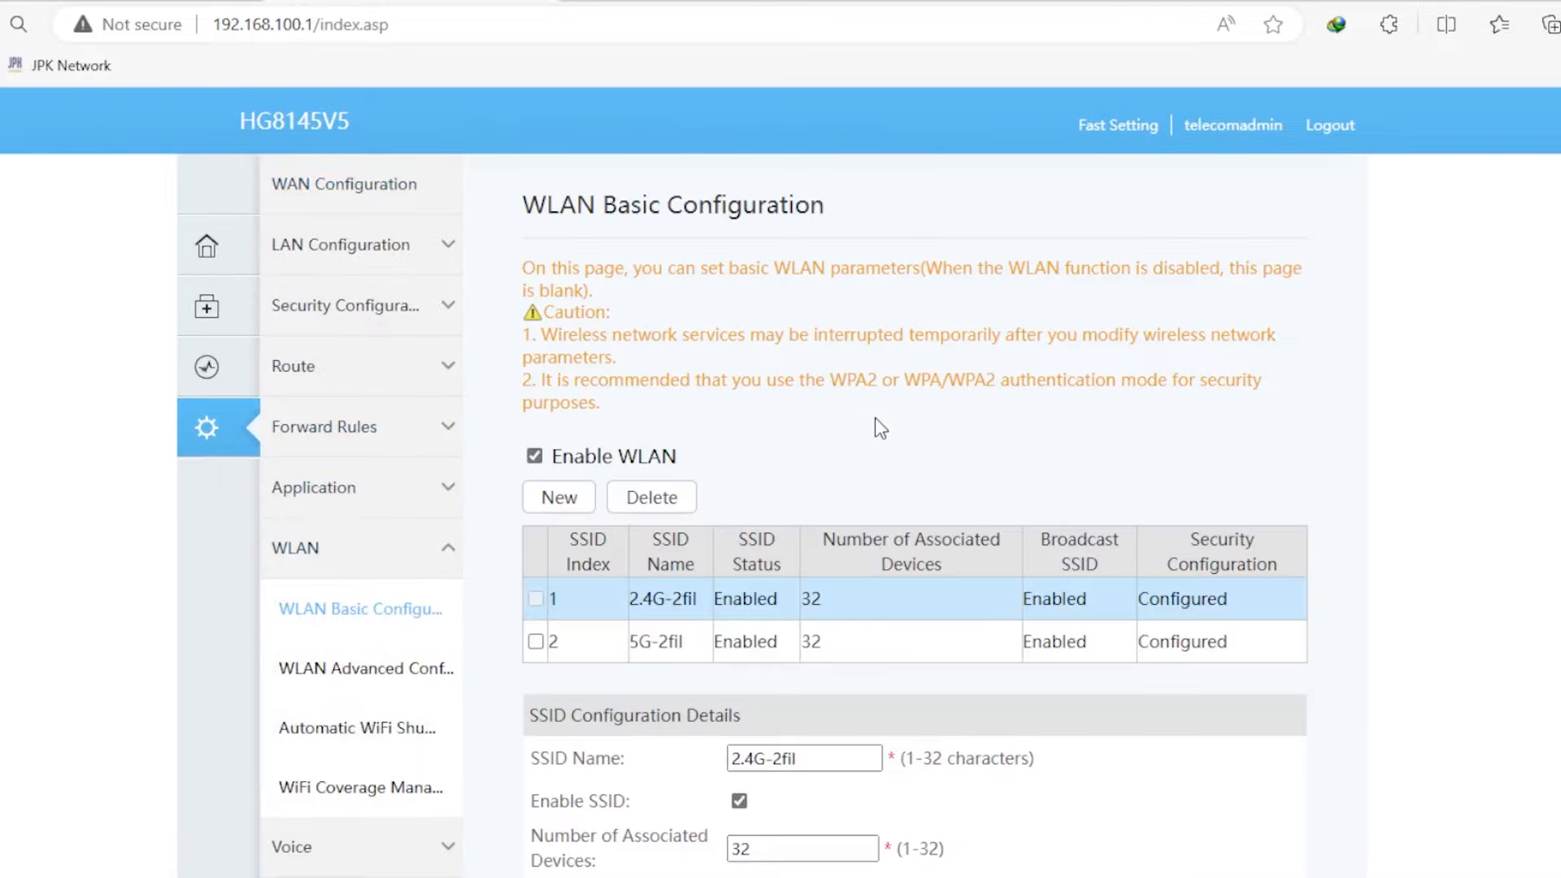
{"action": "scroll", "coordinate": [1374, 325], "scroll_direction": "down", "scroll_amount": 3}
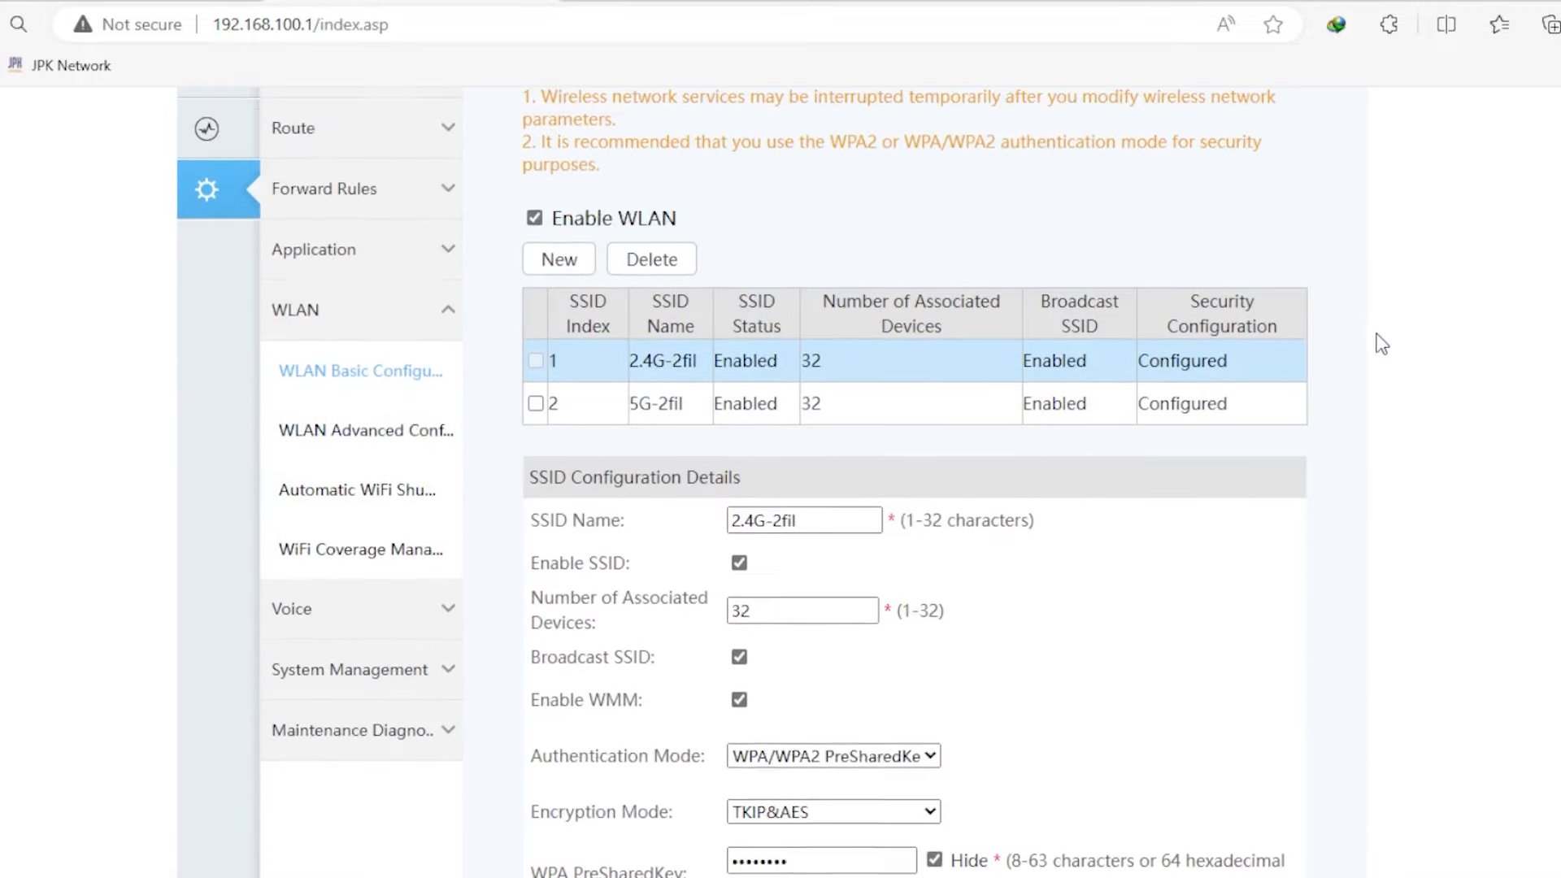
{"action": "scroll", "coordinate": [1400, 334], "scroll_direction": "down", "scroll_amount": 1}
{"action": "scroll", "coordinate": [1400, 334], "scroll_direction": "up", "scroll_amount": 5}
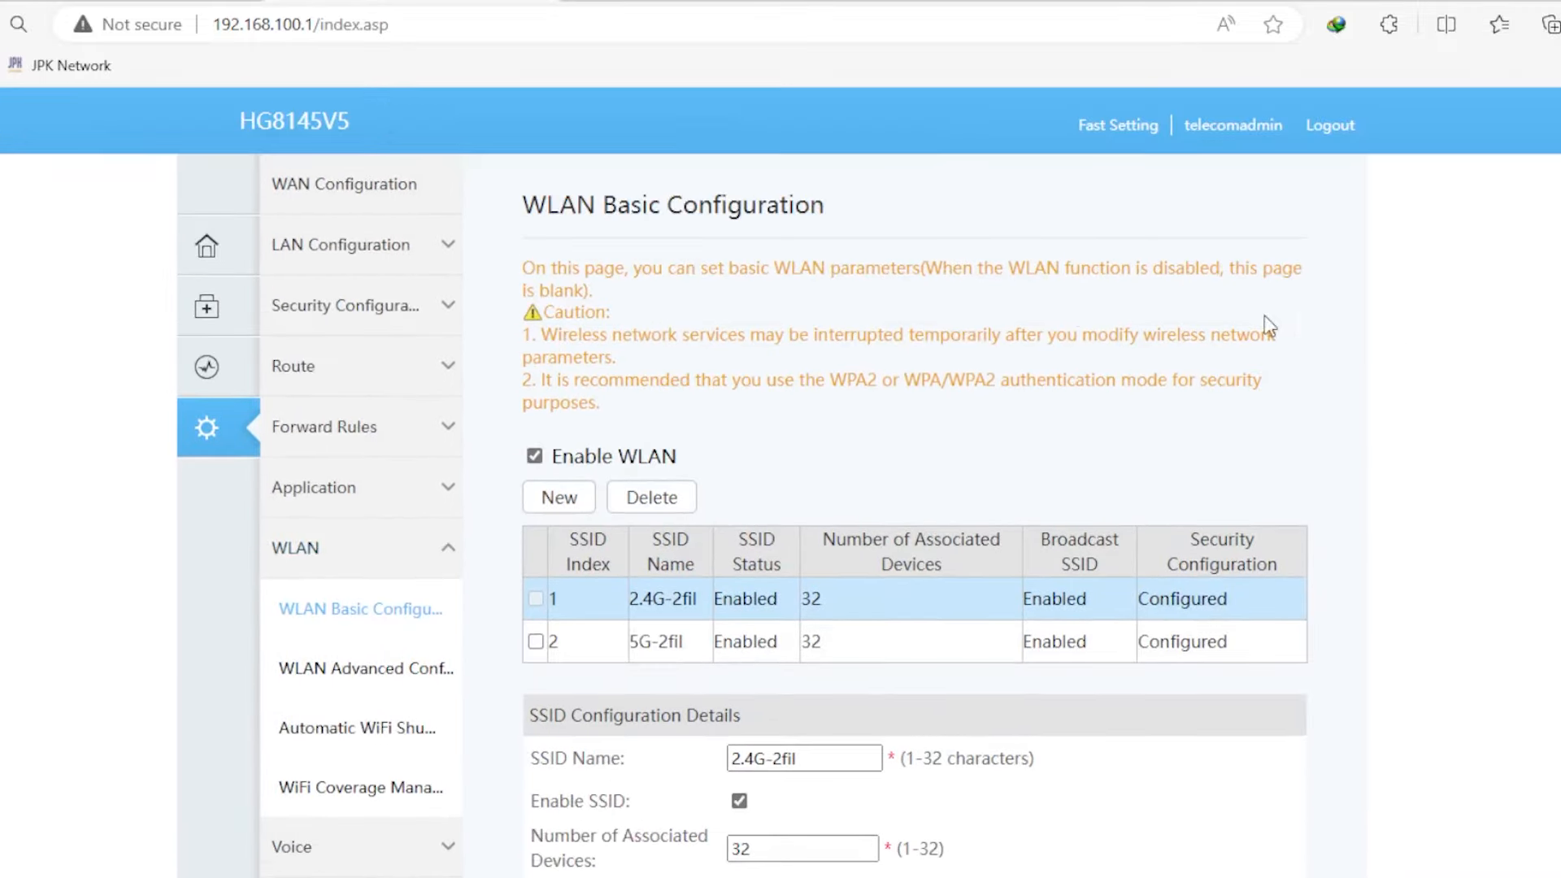
- Create an enabled wireless network named PPPOE, which becomes SSID 3
{"action": "left_click", "coordinate": [559, 500]}
{"action": "left_click", "coordinate": [796, 814]}
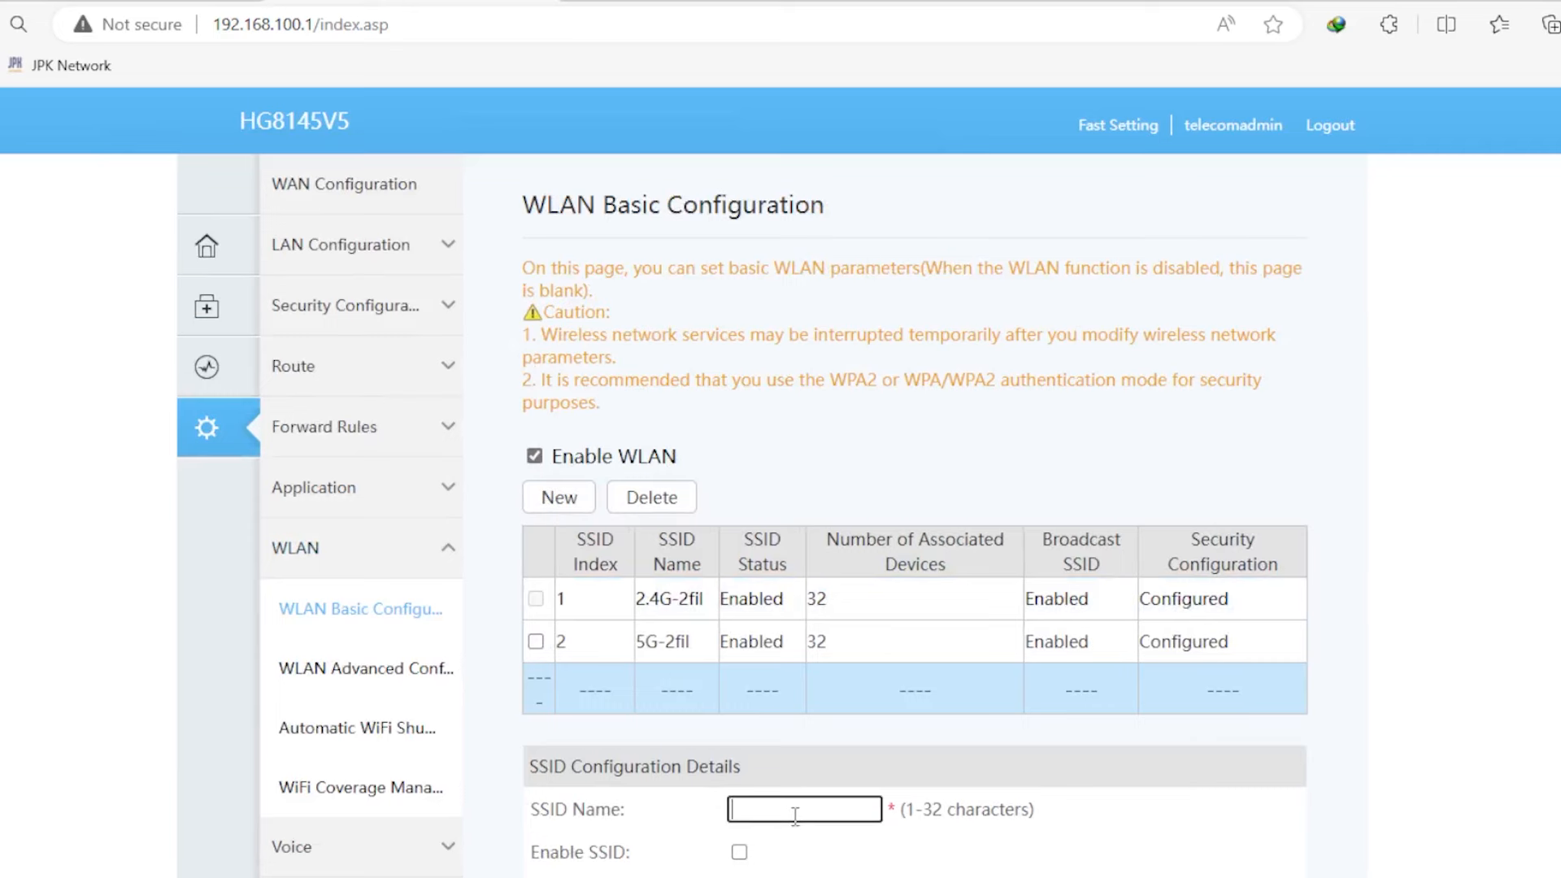
{"action": "type", "text": "PPPOE"}
{"action": "scroll", "coordinate": [794, 815], "scroll_direction": "down", "scroll_amount": 3}
{"action": "left_click", "coordinate": [739, 613]}
{"action": "left_click", "coordinate": [787, 831]}
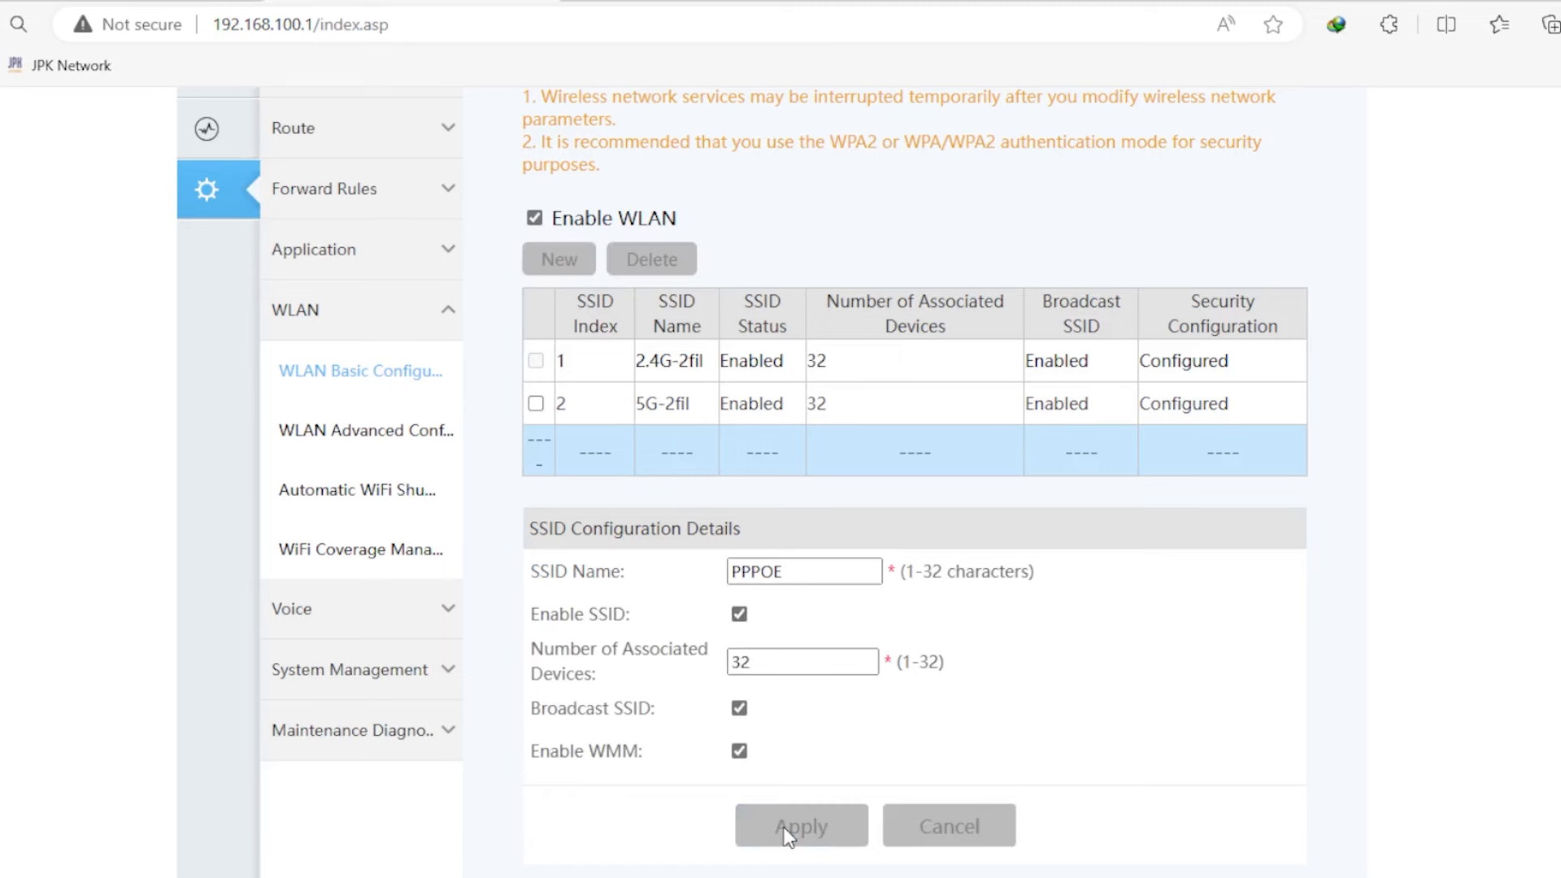
{"action": "left_click_drag", "start_coordinate": [589, 445], "coordinate": [551, 445]}
{"action": "left_click", "coordinate": [577, 448]}
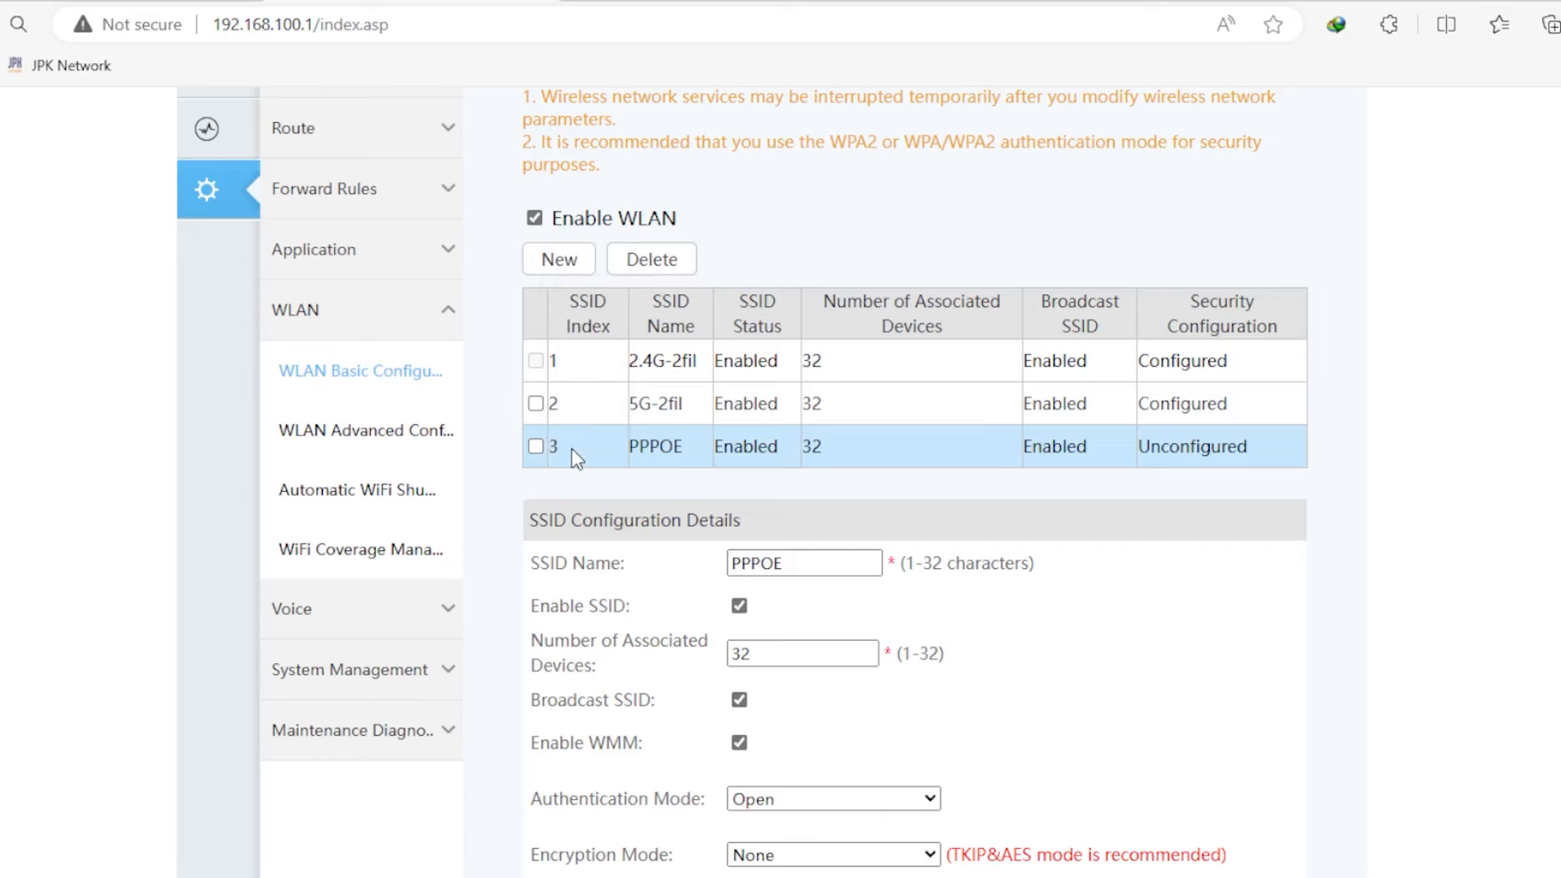
{"action": "double_click", "coordinate": [546, 449]}
{"action": "left_click", "coordinate": [904, 212]}
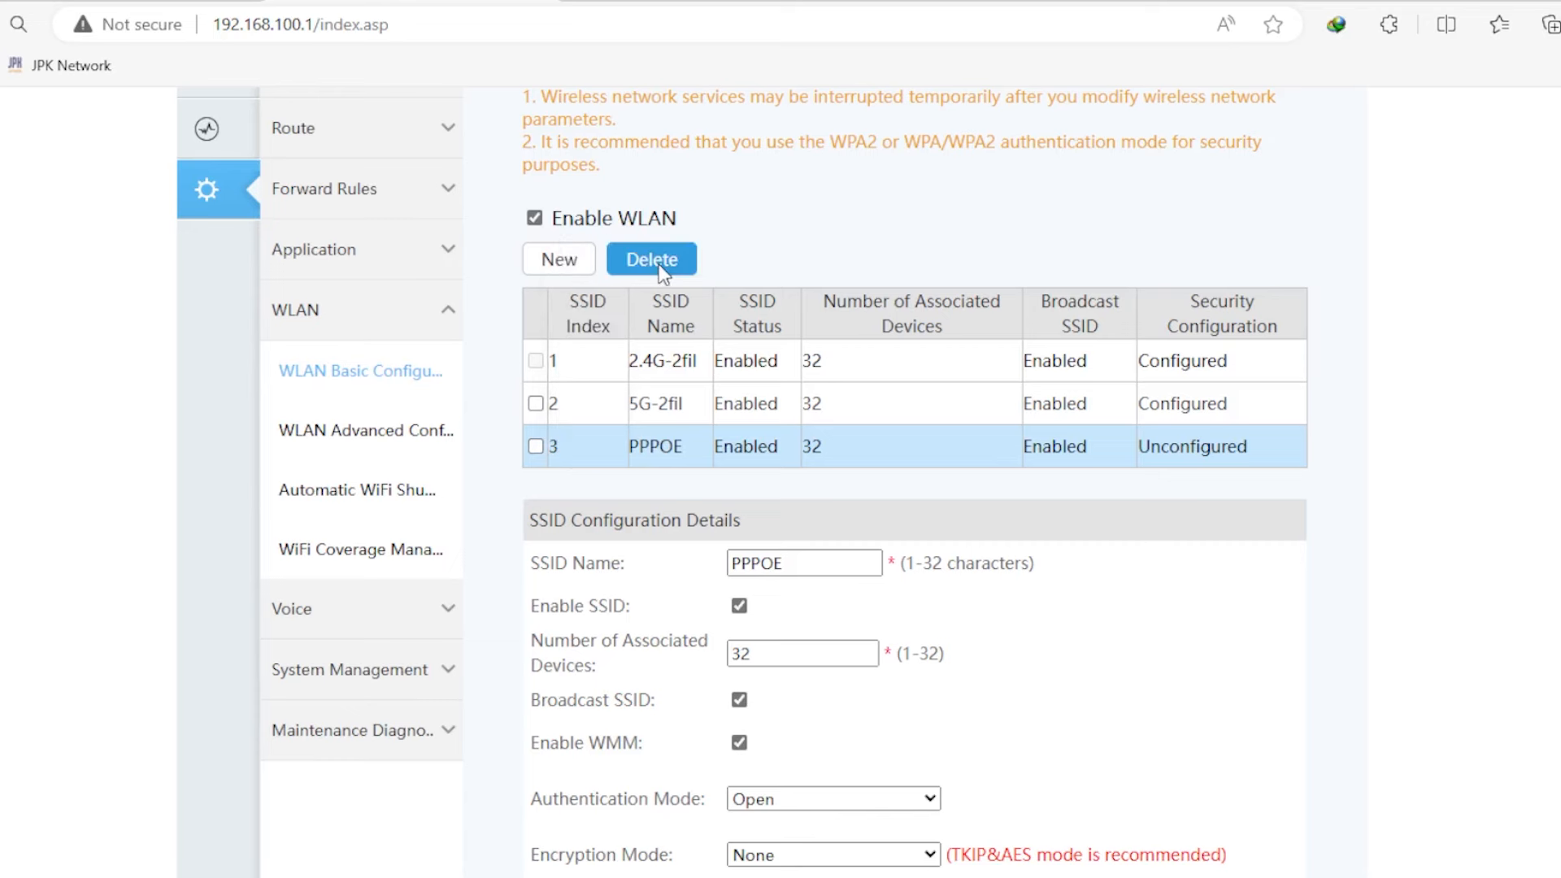
- Create an enabled wireless network named HOTSPOT as SSID 4, then switch to WinBox
{"action": "left_click", "coordinate": [563, 260]}
{"action": "left_click", "coordinate": [838, 614]}
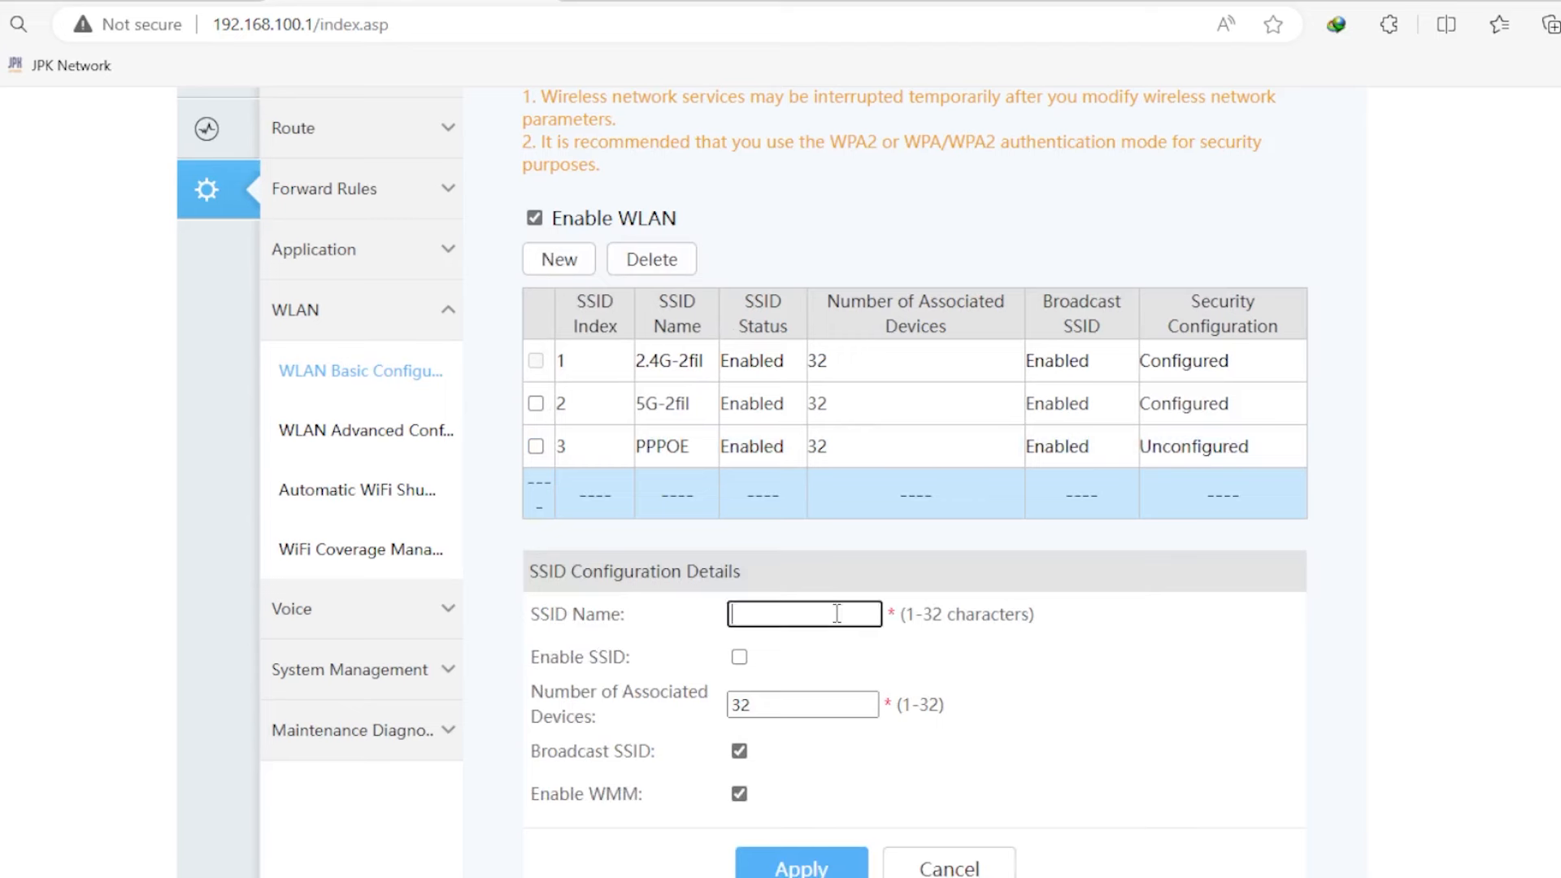
{"action": "type", "text": "HOTSPOT"}
{"action": "left_click", "coordinate": [747, 646]}
{"action": "left_click", "coordinate": [747, 660]}
{"action": "left_click", "coordinate": [819, 867]}
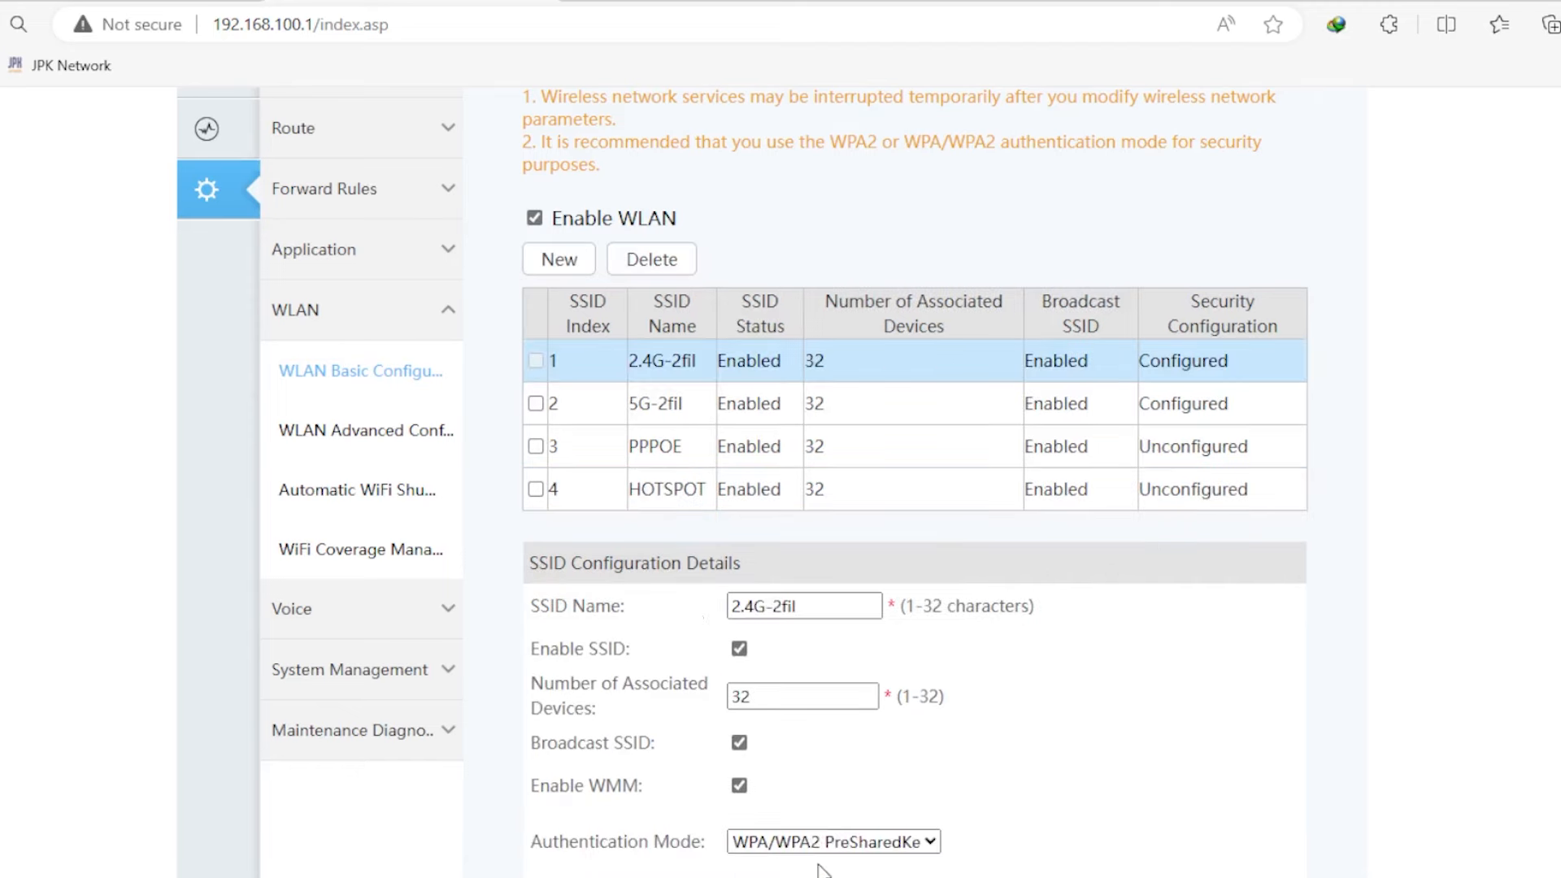
{"action": "double_click", "coordinate": [554, 489]}
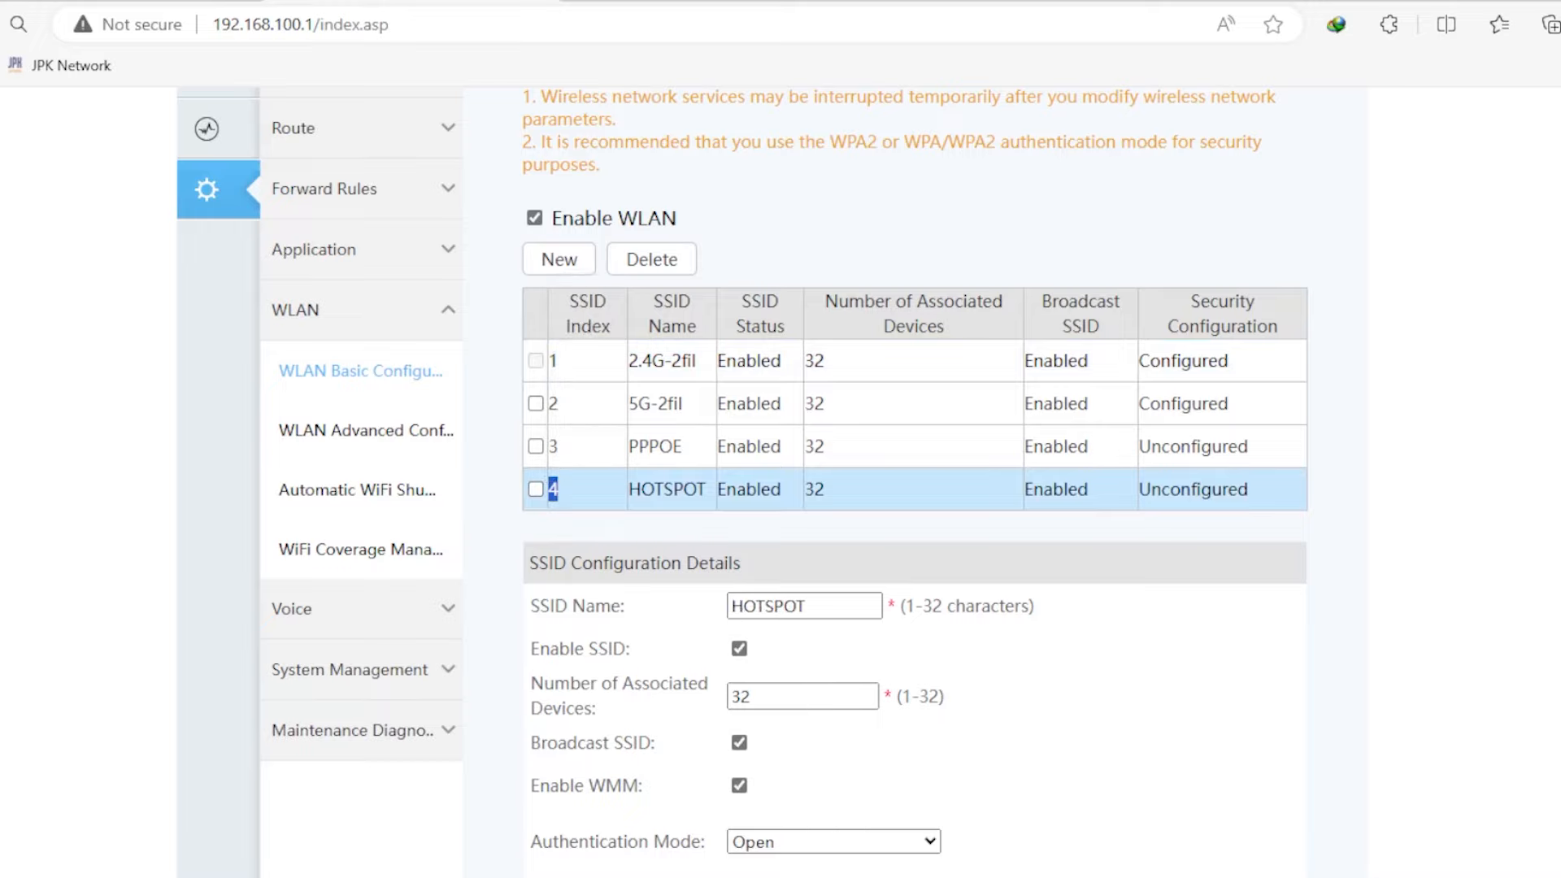
{"action": "left_click", "coordinate": [911, 804]}
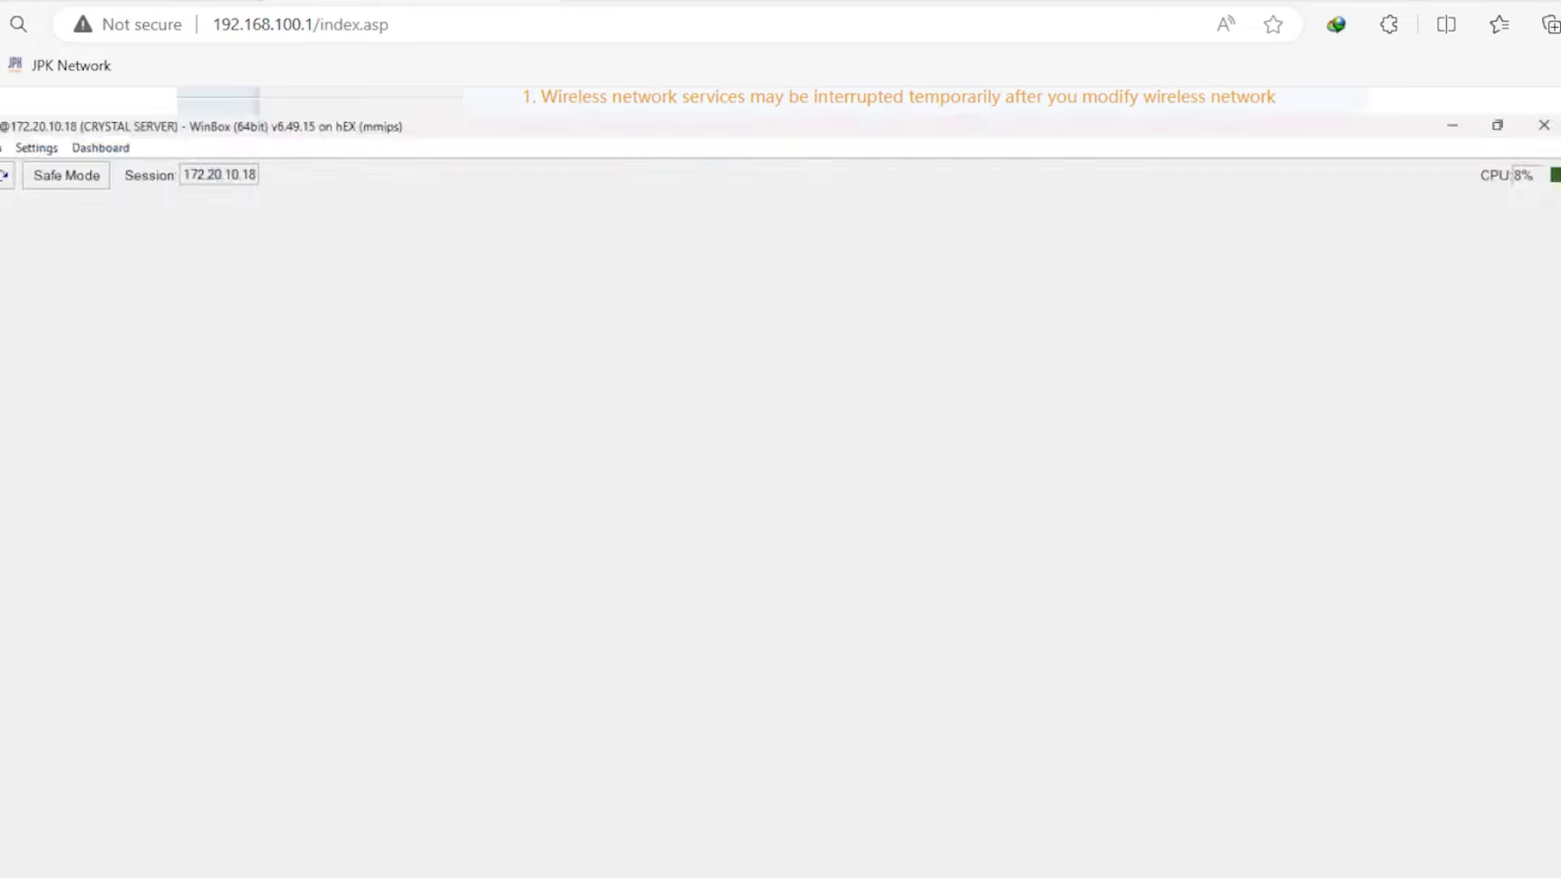
- Open PPP in WinBox and look over the active PPPoE connections
{"action": "scroll", "coordinate": [512, 296], "scroll_direction": "up", "scroll_amount": 1}
{"action": "scroll", "coordinate": [512, 297], "scroll_direction": "down", "scroll_amount": 2}
{"action": "scroll", "coordinate": [329, 543], "scroll_direction": "up", "scroll_amount": 1}
{"action": "scroll", "coordinate": [330, 543], "scroll_direction": "up", "scroll_amount": 3}
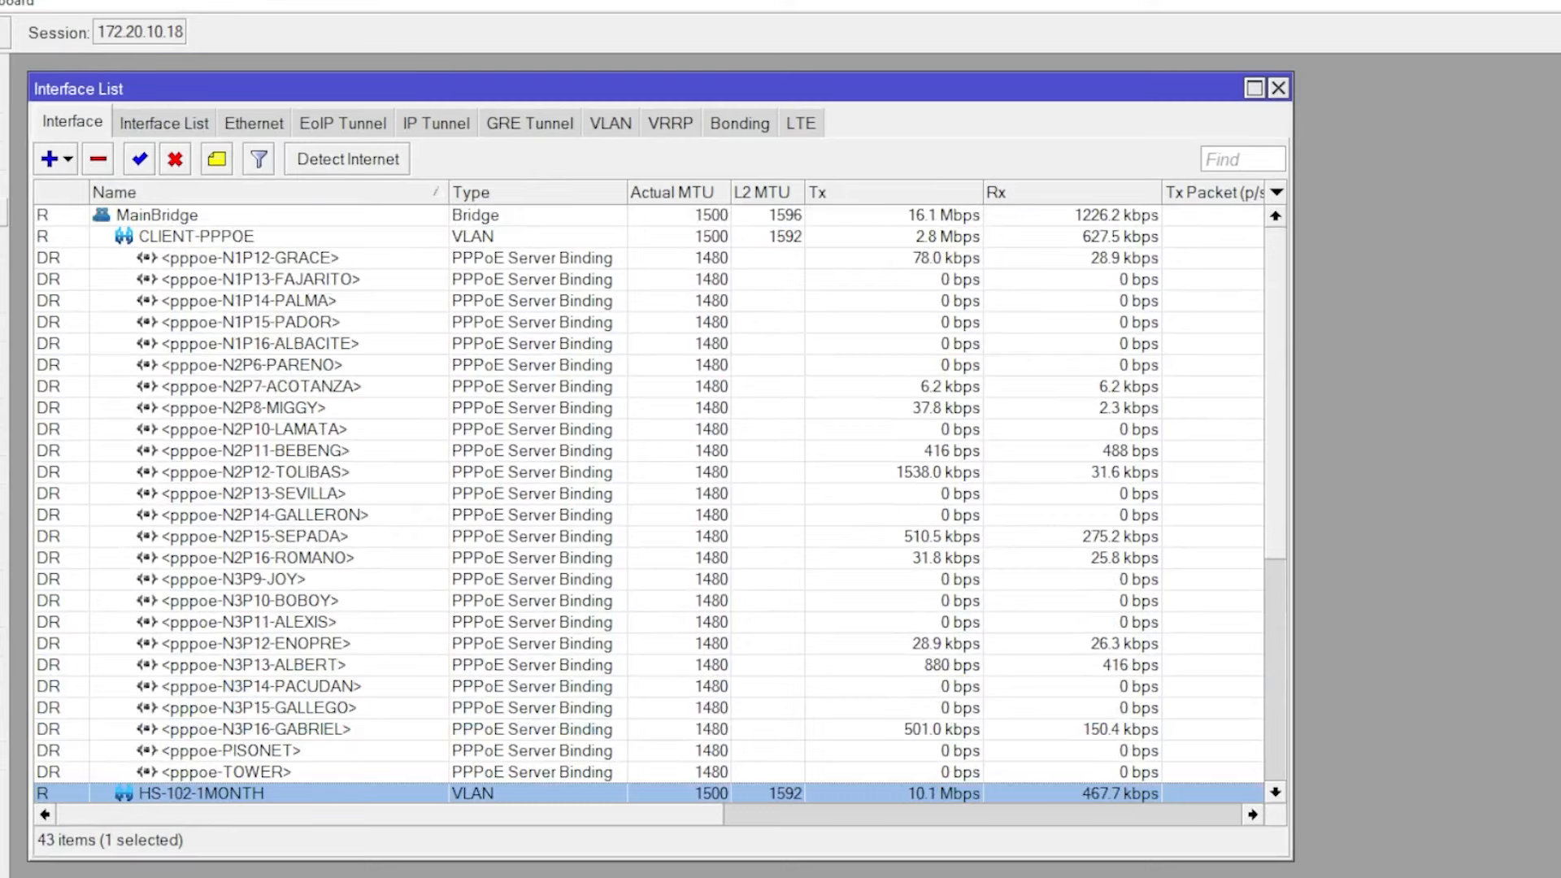
{"action": "left_click", "coordinate": [3, 212]}
{"action": "left_click", "coordinate": [406, 106]}
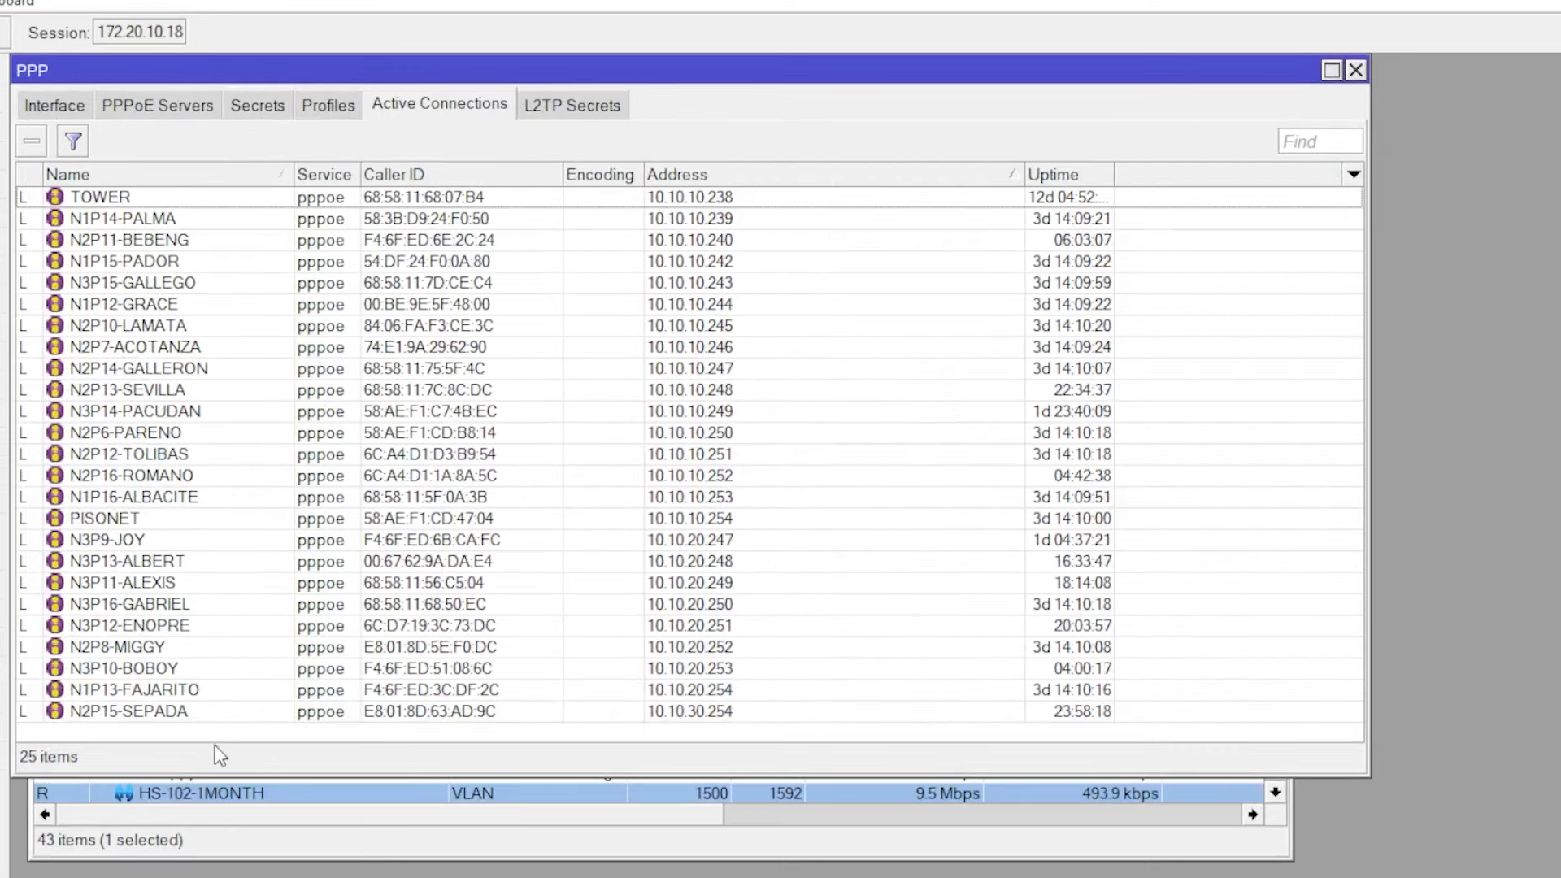
{"action": "left_click", "coordinate": [241, 713]}
{"action": "left_click", "coordinate": [451, 561]}
{"action": "left_click", "coordinate": [439, 432]}
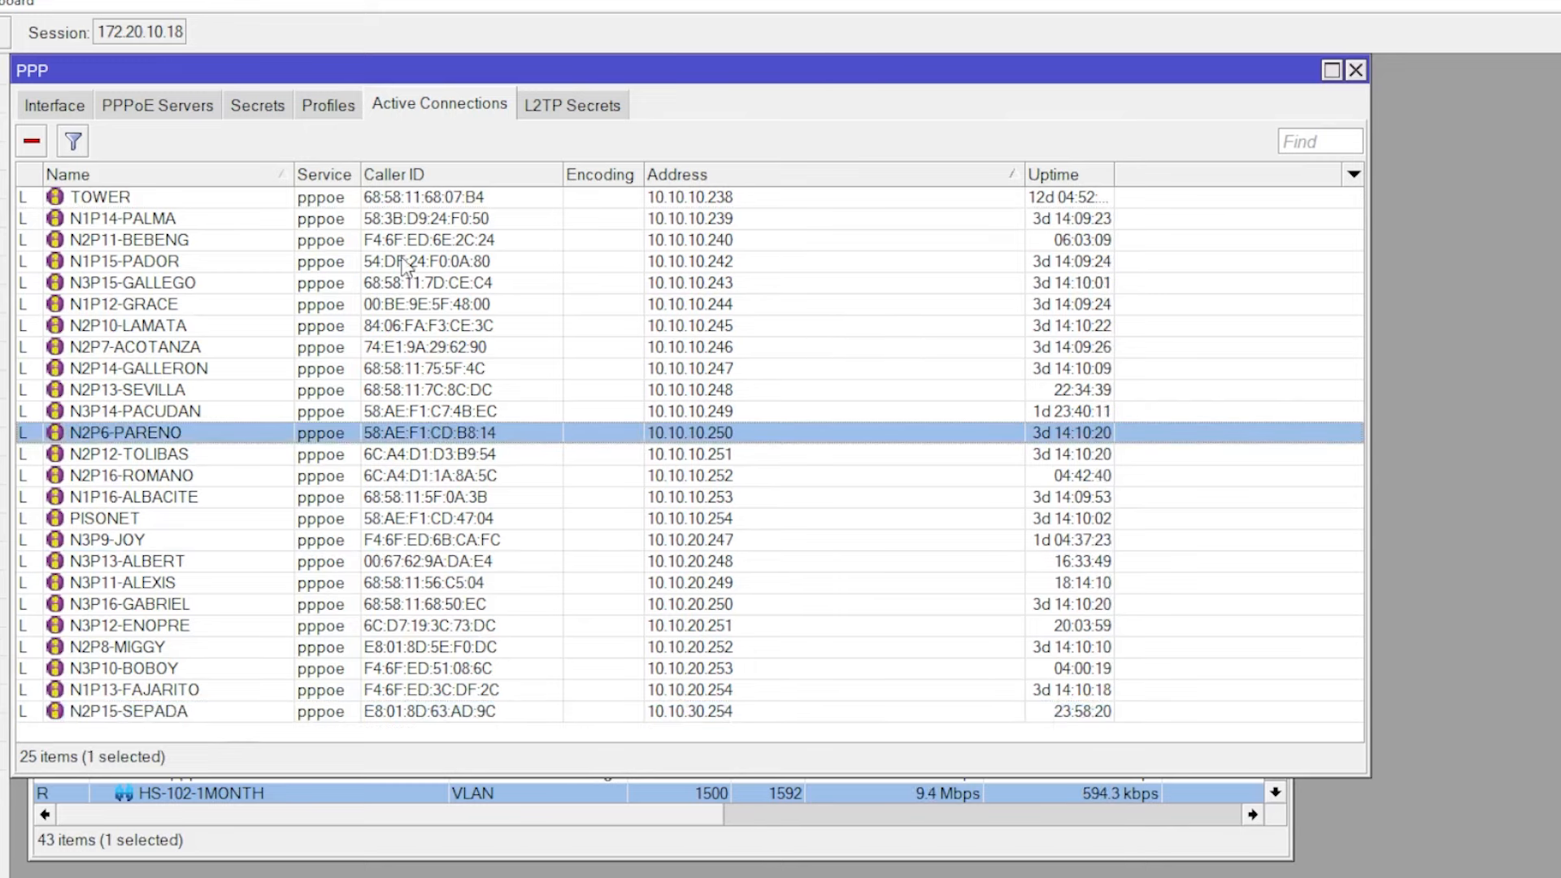
{"action": "left_click", "coordinate": [408, 261]}
- Check the PPPoE secrets list and select the last secret
{"action": "left_click", "coordinate": [259, 105]}
{"action": "scroll", "coordinate": [226, 593], "scroll_direction": "down", "scroll_amount": 1}
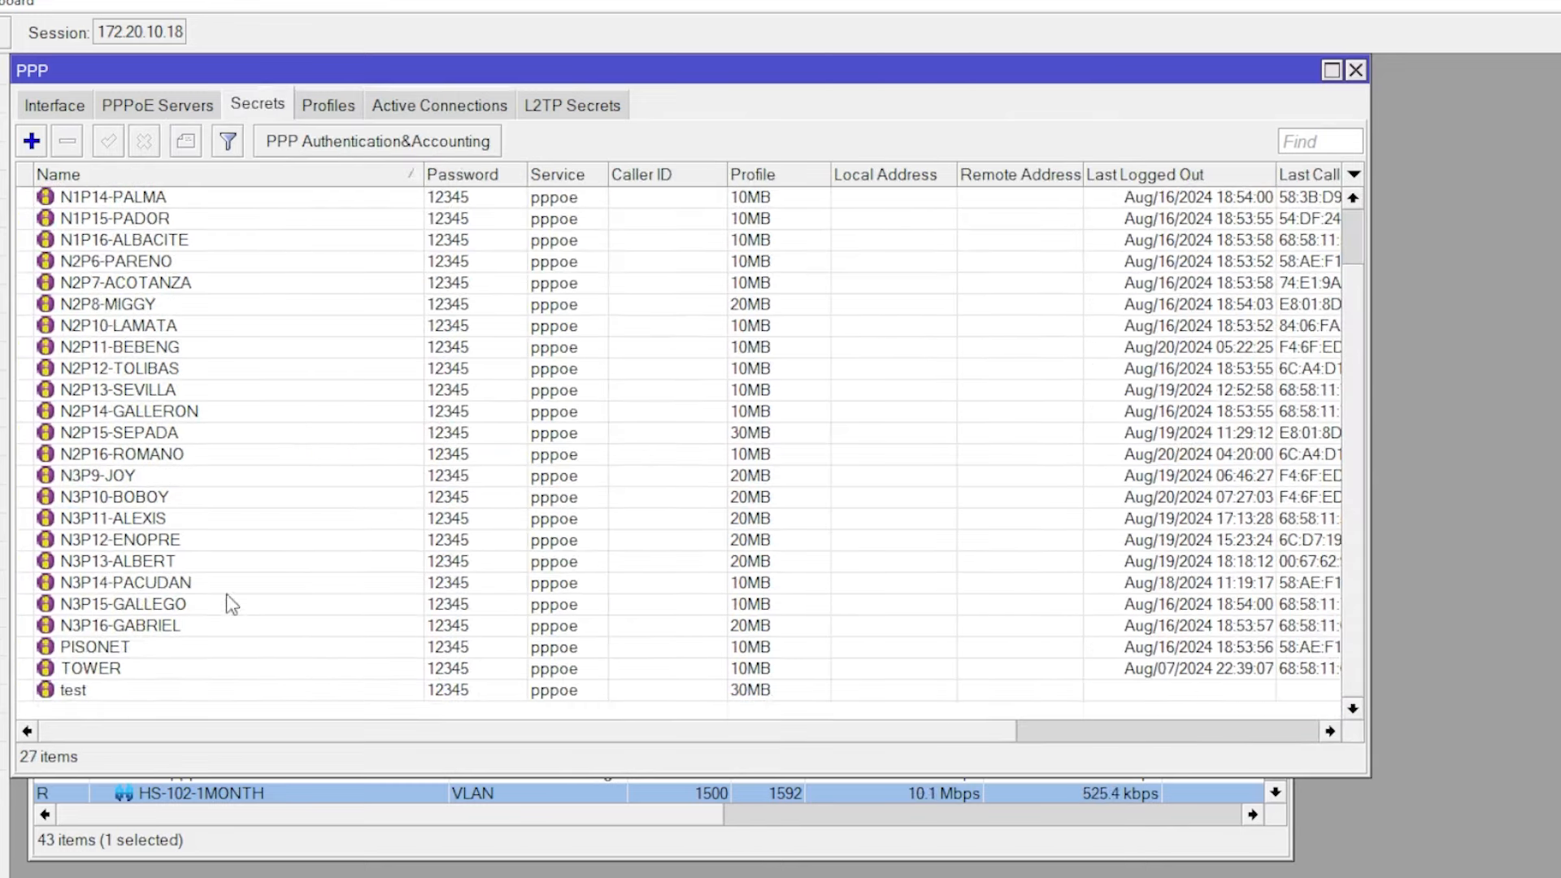
{"action": "left_click", "coordinate": [122, 693]}
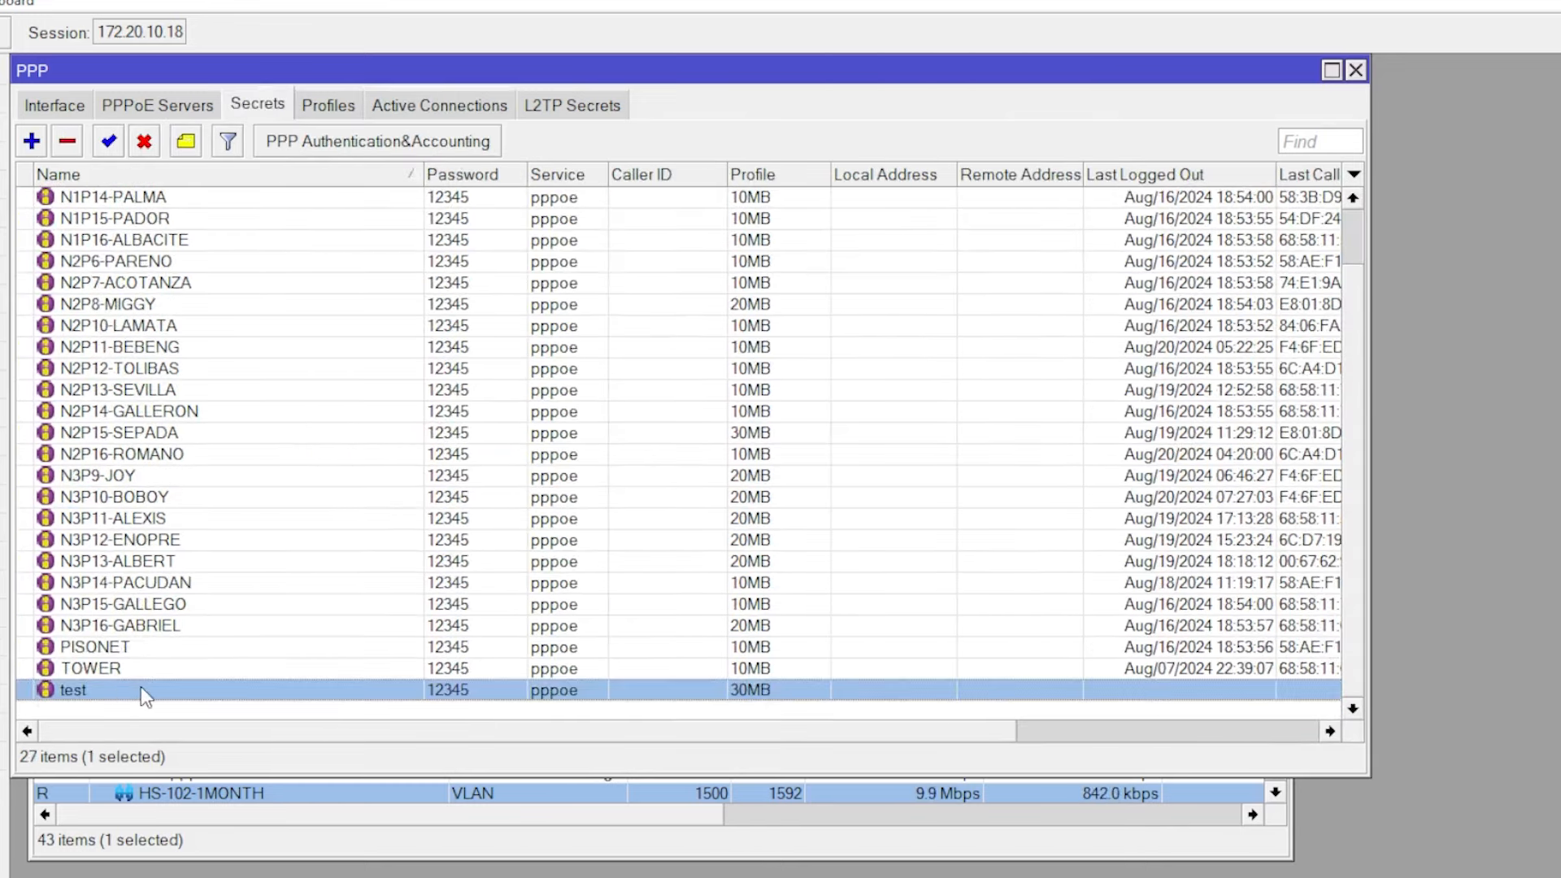
- Open IP > Hotspot and glance at the active hotspot sessions
{"action": "left_click", "coordinate": [2, 297]}
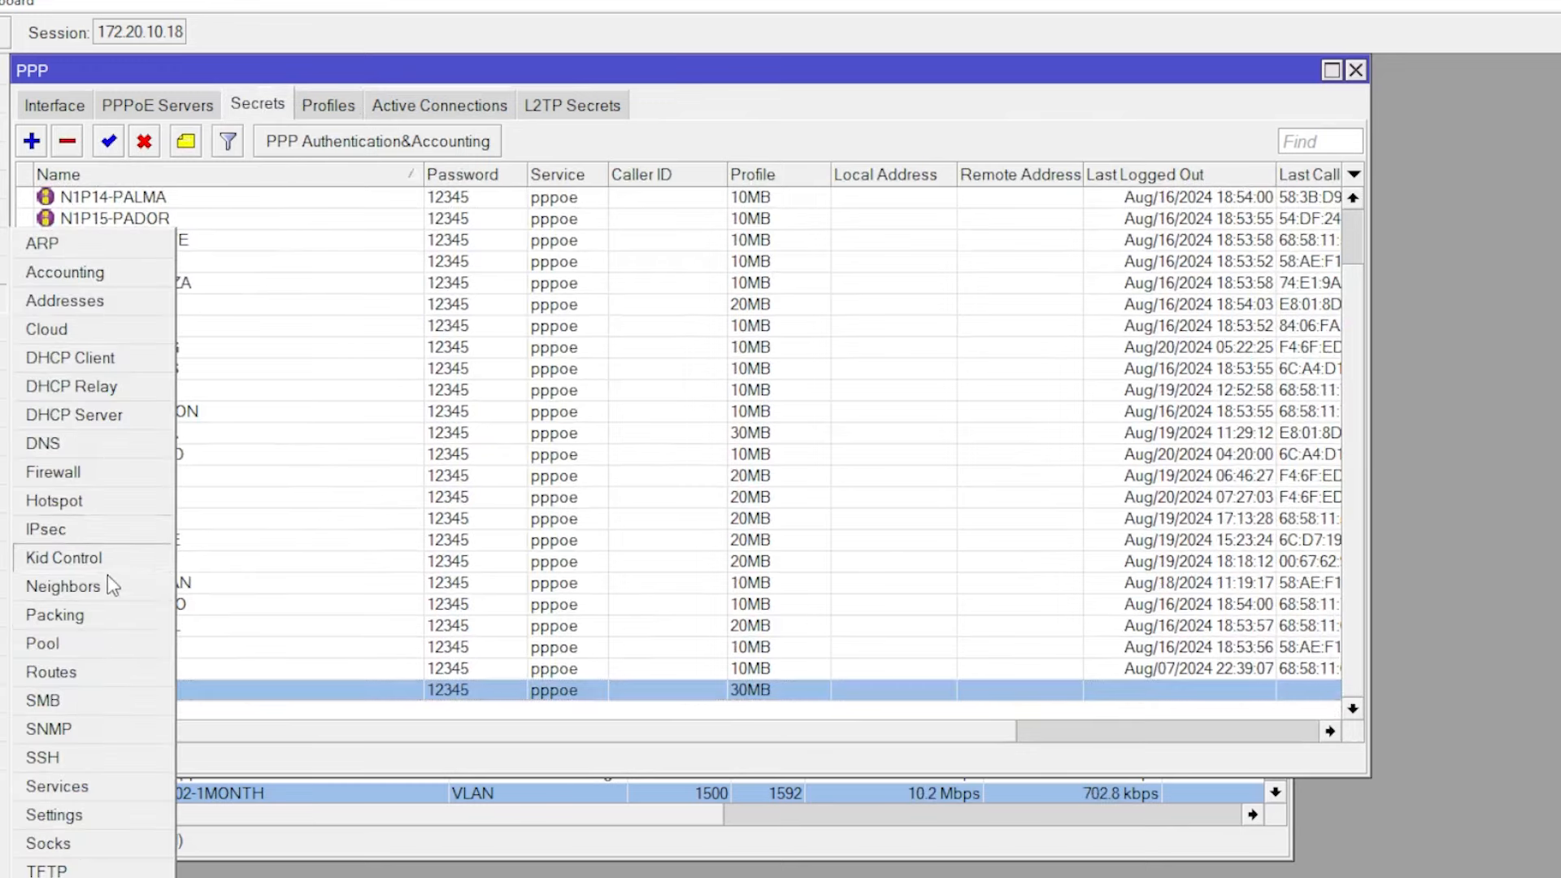
{"action": "left_click", "coordinate": [57, 501]}
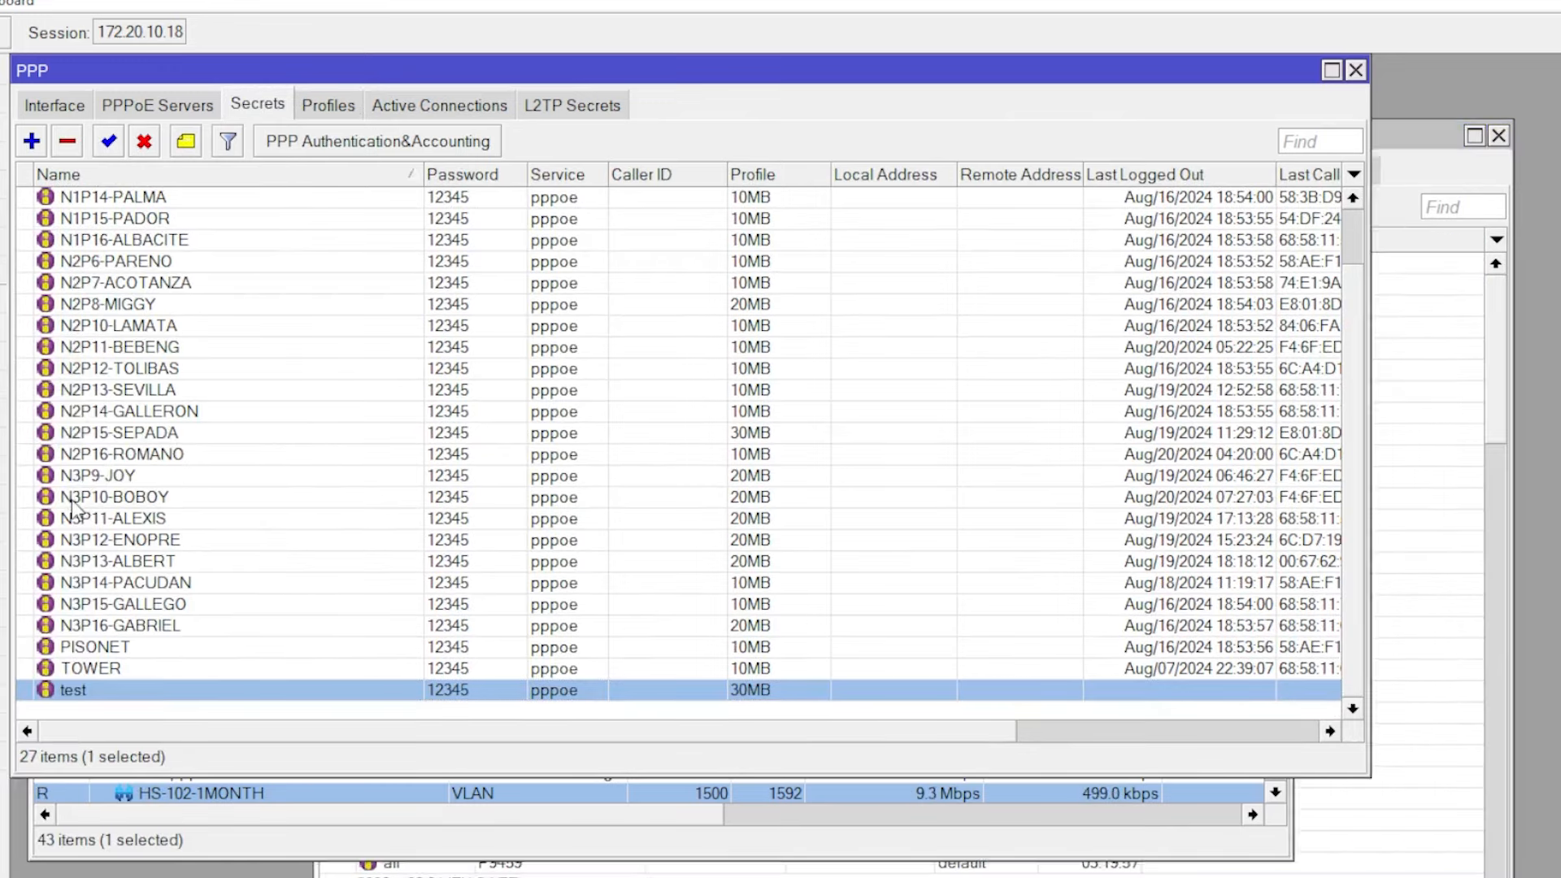
{"action": "scroll", "coordinate": [611, 431], "scroll_direction": "down", "scroll_amount": 2}
{"action": "scroll", "coordinate": [569, 399], "scroll_direction": "up", "scroll_amount": 3}
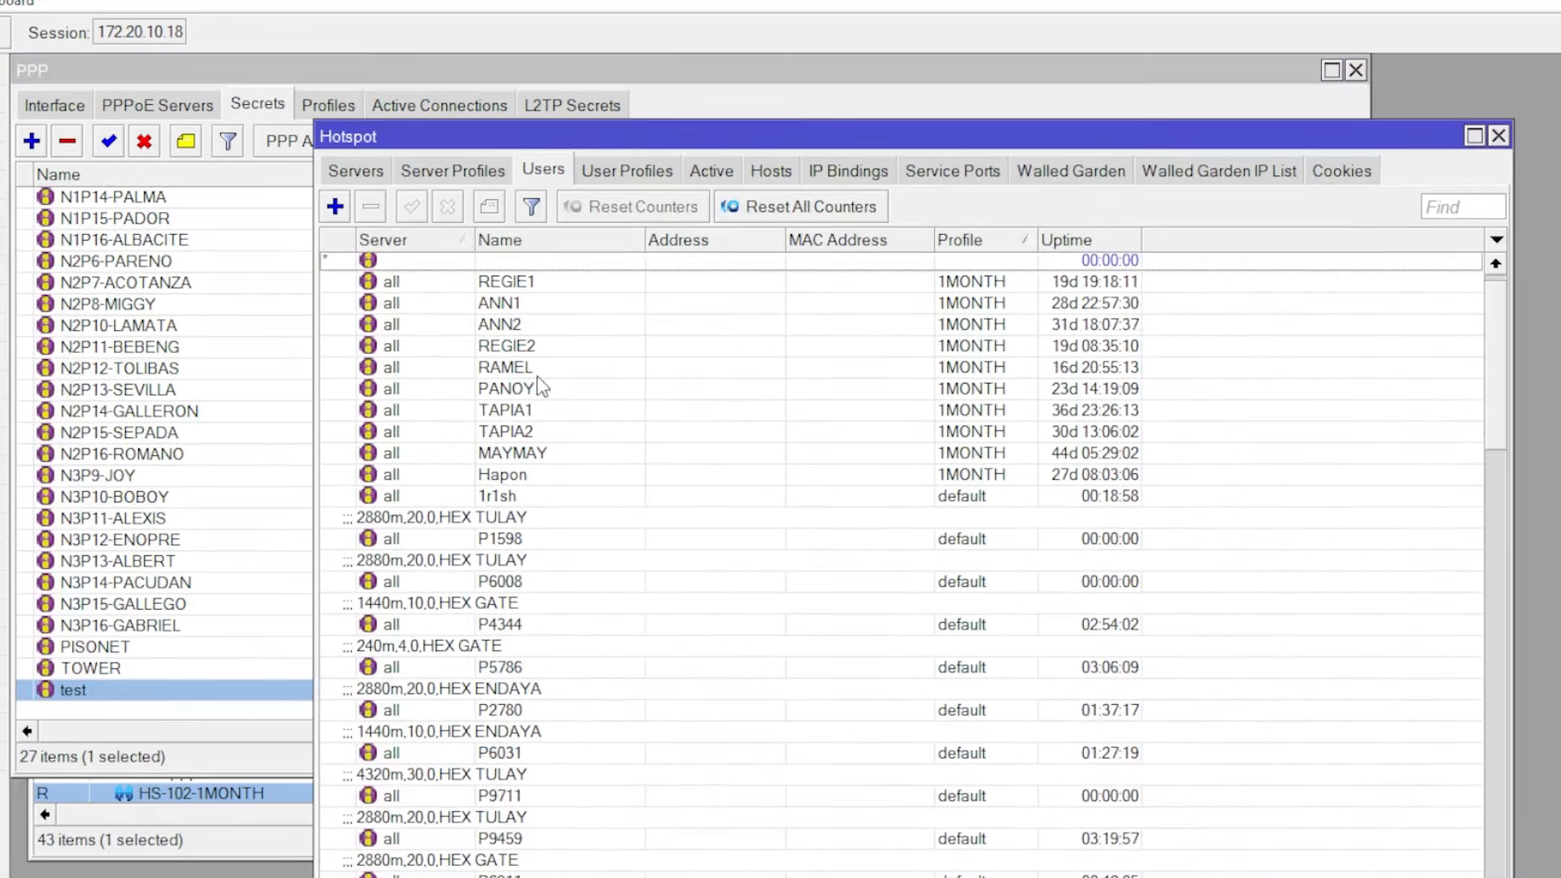
{"action": "left_click", "coordinate": [712, 171]}
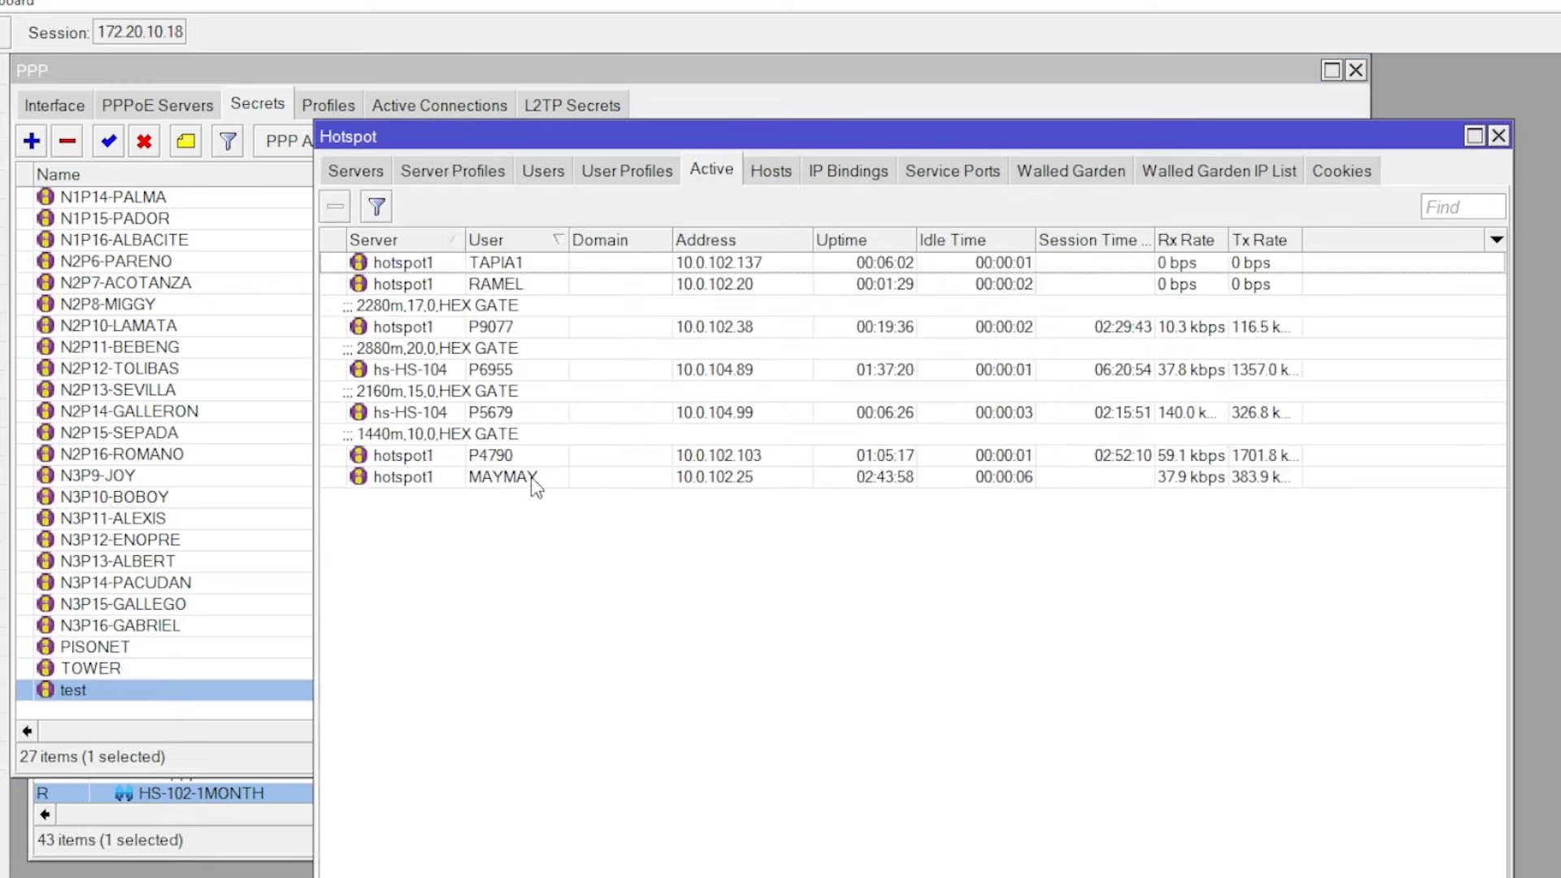
- Browse the hotspot users, inspect one user's details, then return to the Active sessions
{"action": "left_click", "coordinate": [545, 171]}
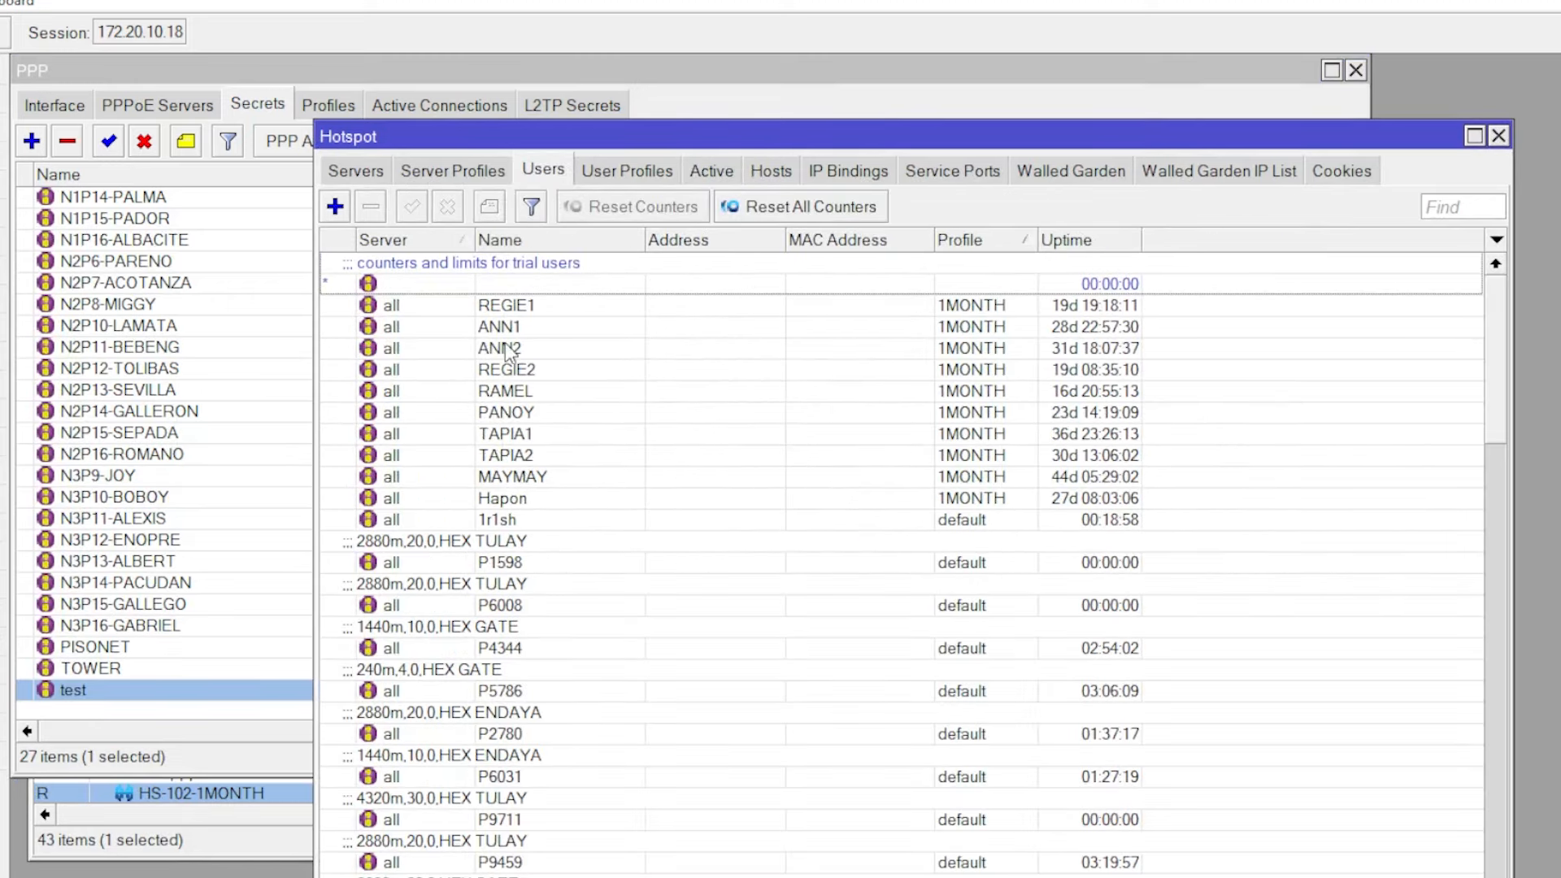
{"action": "scroll", "coordinate": [553, 569], "scroll_direction": "down", "scroll_amount": 2}
{"action": "scroll", "coordinate": [569, 703], "scroll_direction": "down", "scroll_amount": 2}
{"action": "scroll", "coordinate": [569, 691], "scroll_direction": "up", "scroll_amount": 5}
{"action": "left_click_drag", "start_coordinate": [1496, 342], "coordinate": [1496, 626]}
{"action": "left_click", "coordinate": [520, 875]}
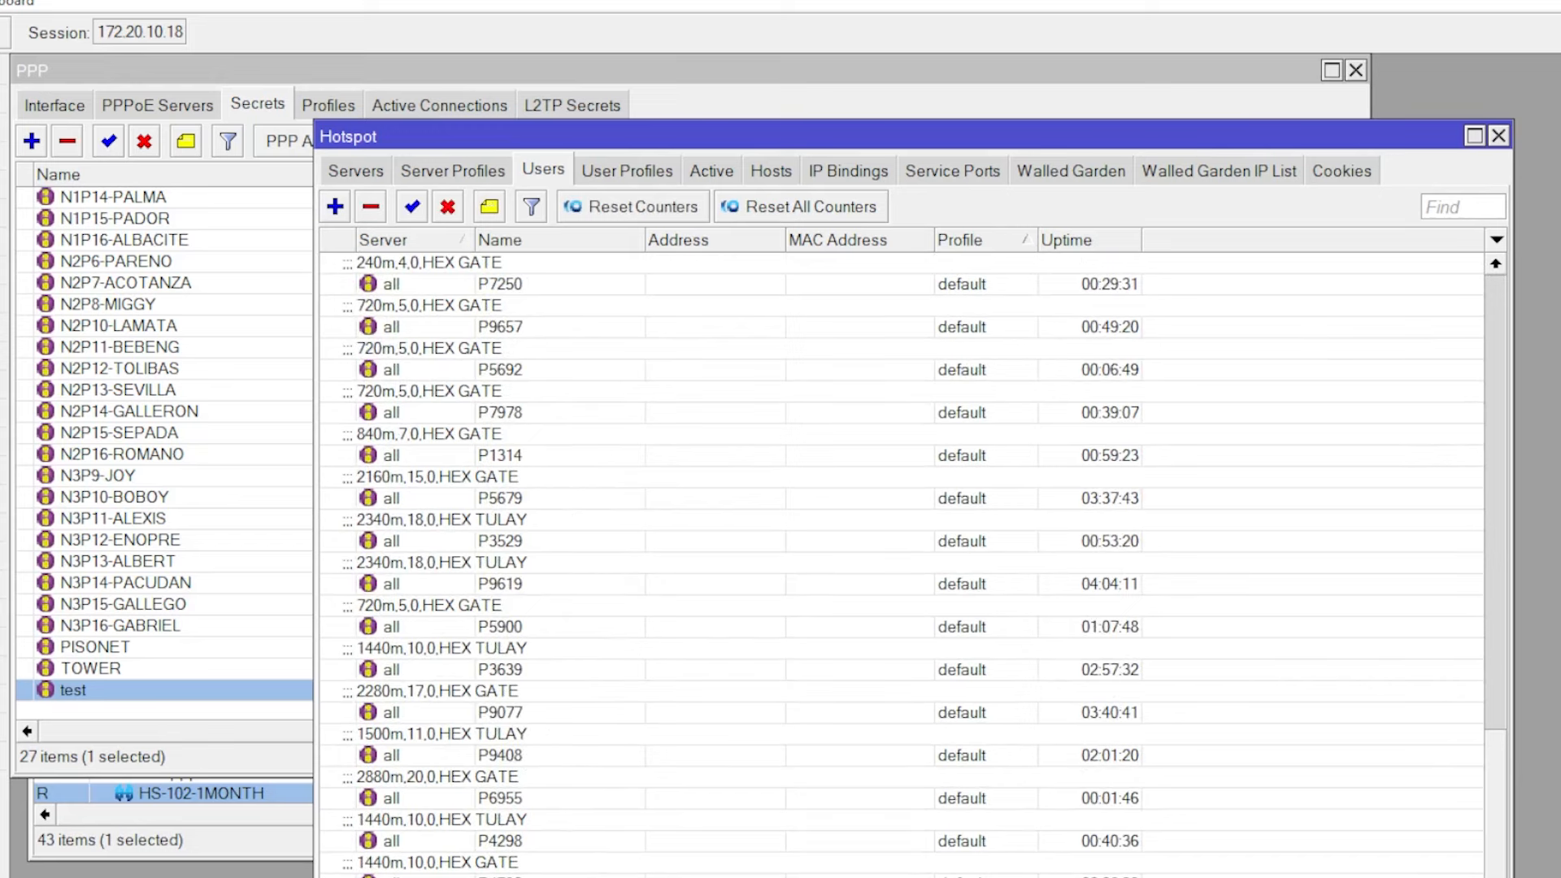
{"action": "double_click", "coordinate": [520, 875]}
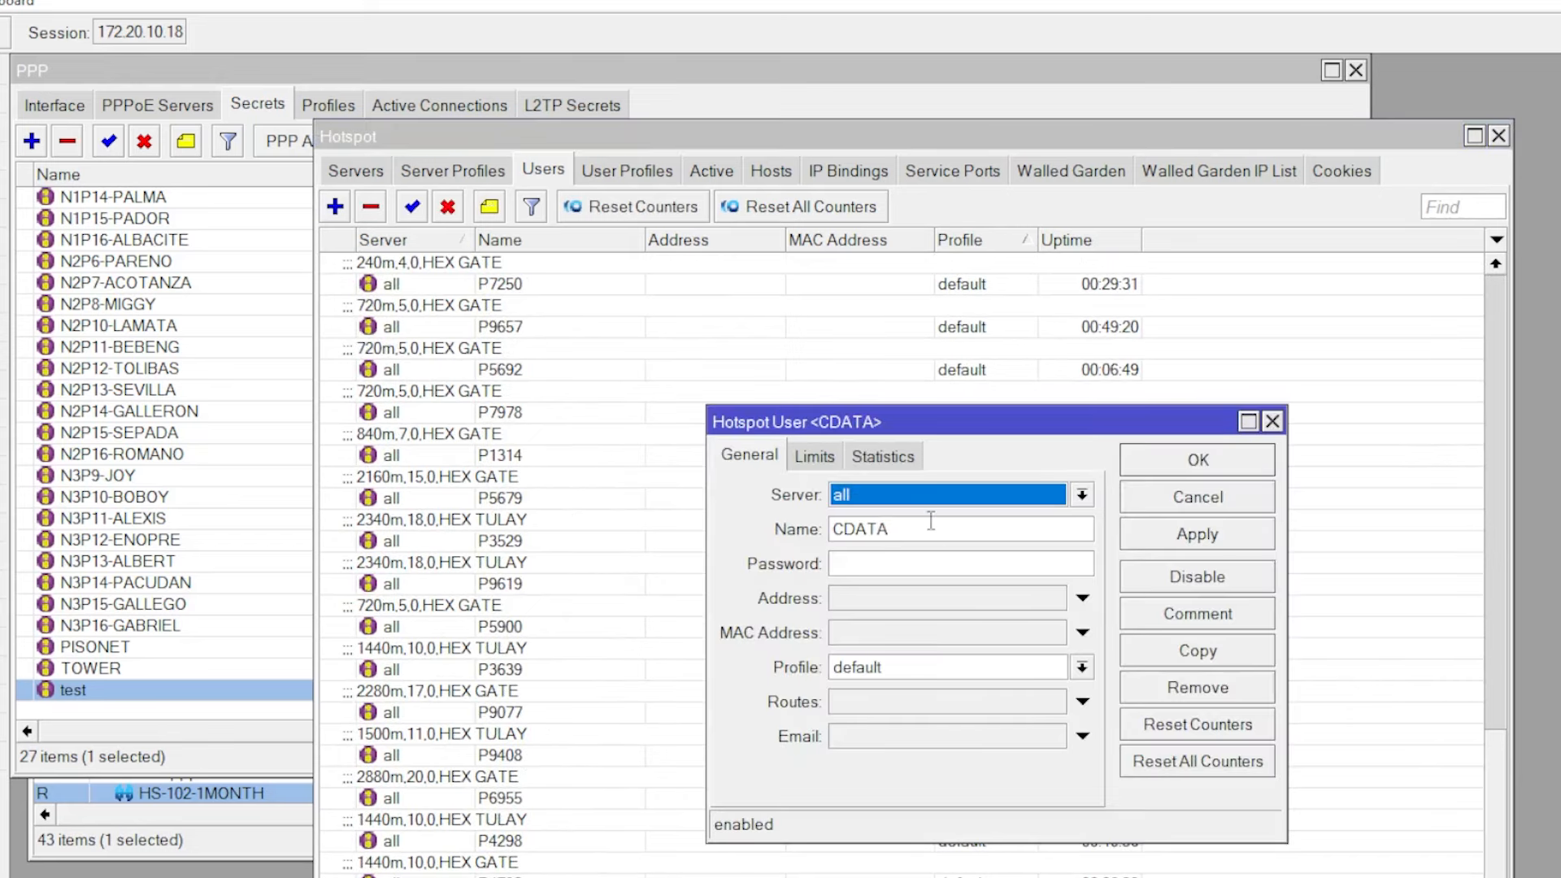
{"action": "left_click", "coordinate": [1272, 422]}
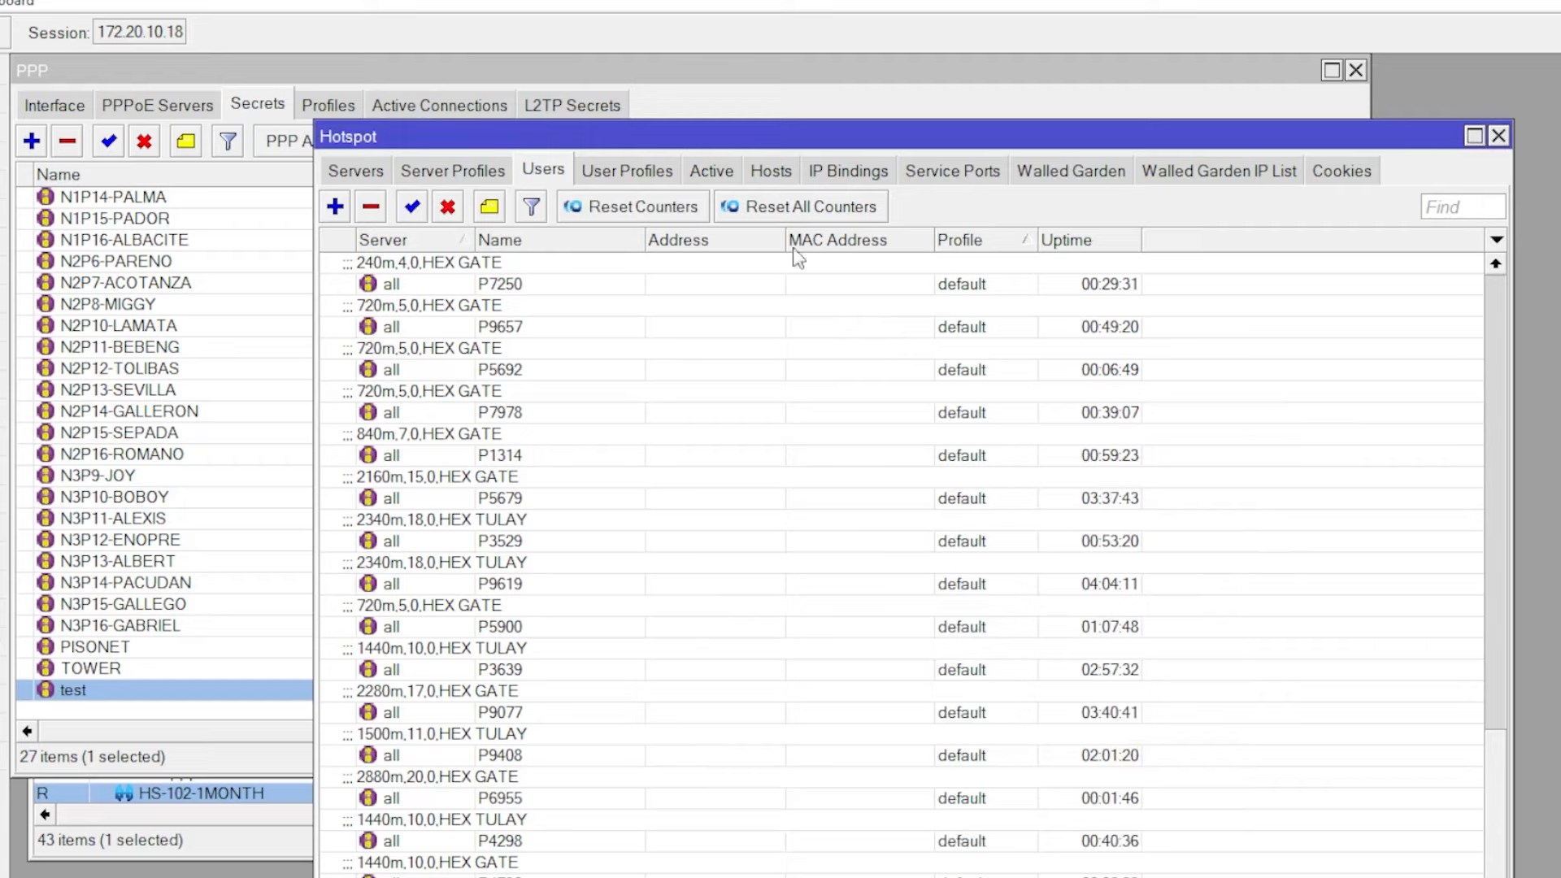
{"action": "left_click", "coordinate": [701, 172]}
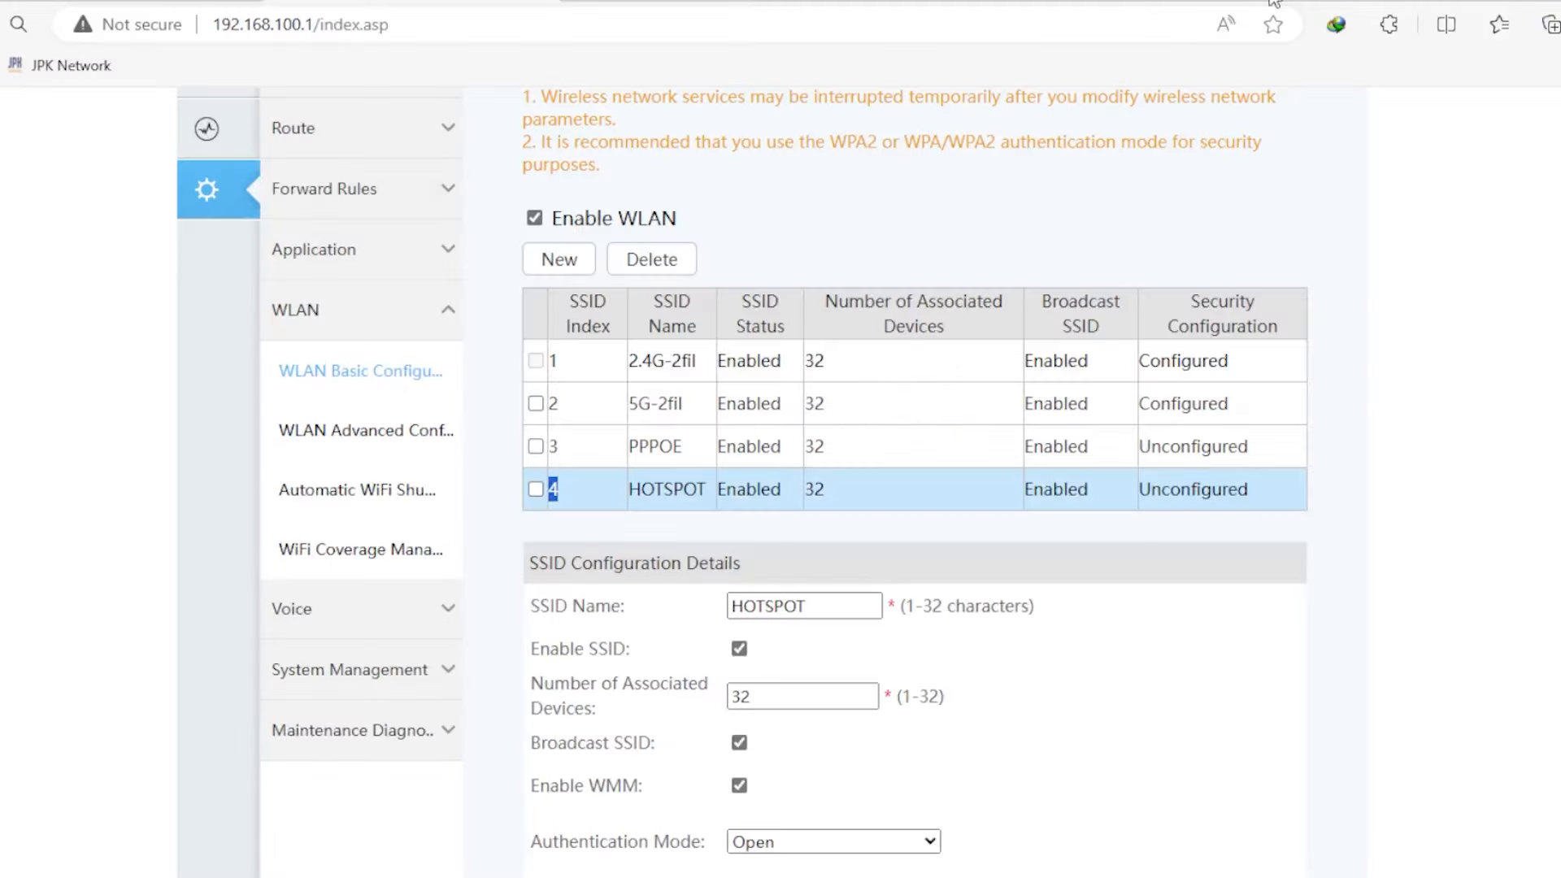
- Start a new WAN connection with PPPoE encapsulation on VLAN ID 101
{"action": "scroll", "coordinate": [314, 363], "scroll_direction": "up", "scroll_amount": 3}
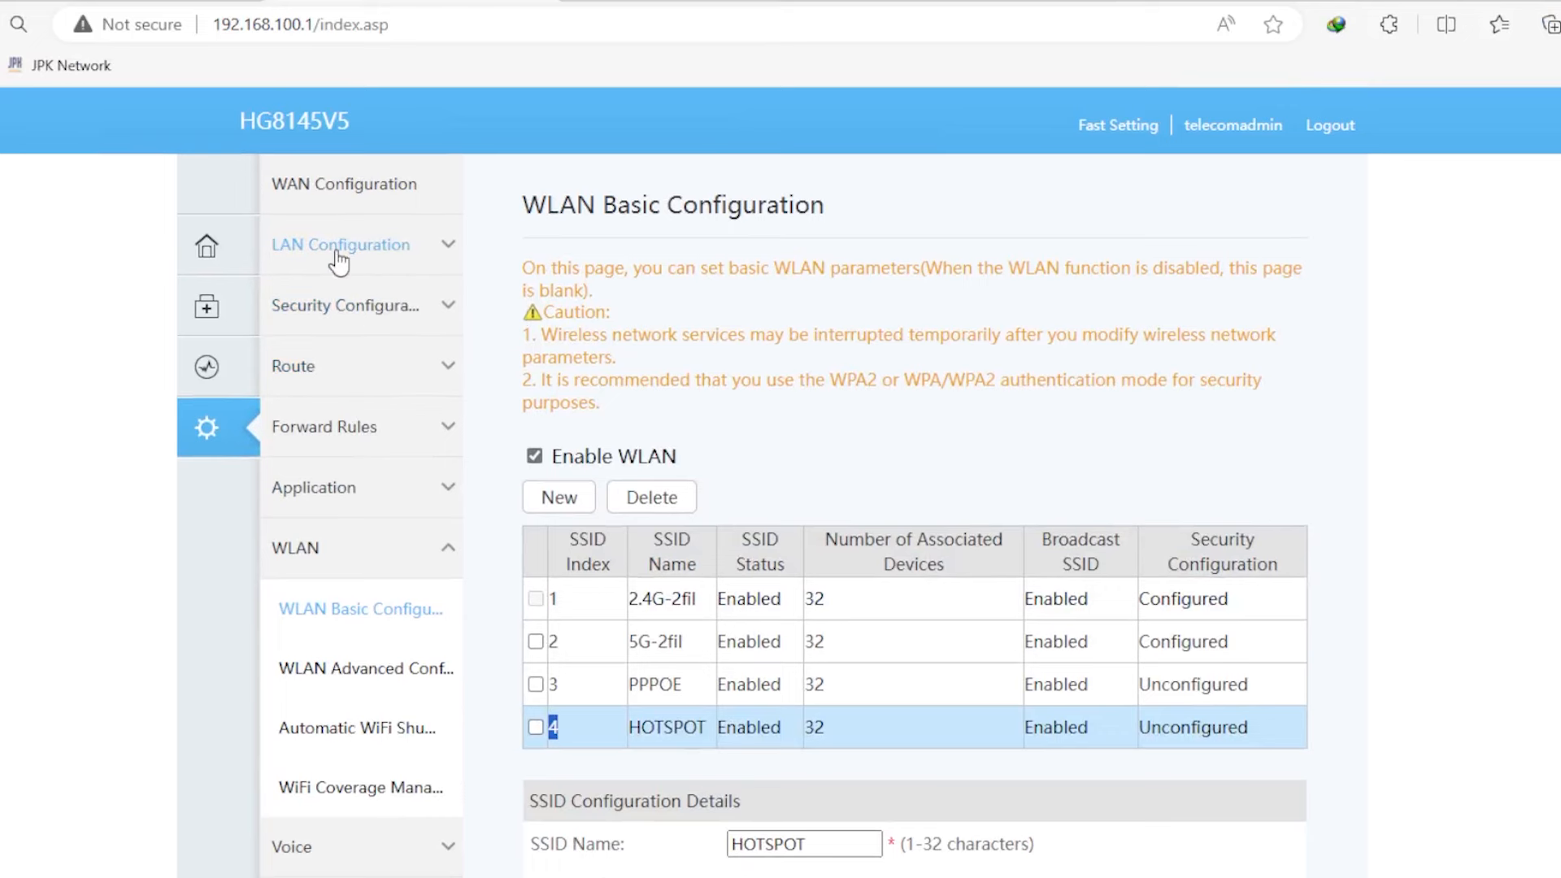
{"action": "left_click", "coordinate": [339, 194]}
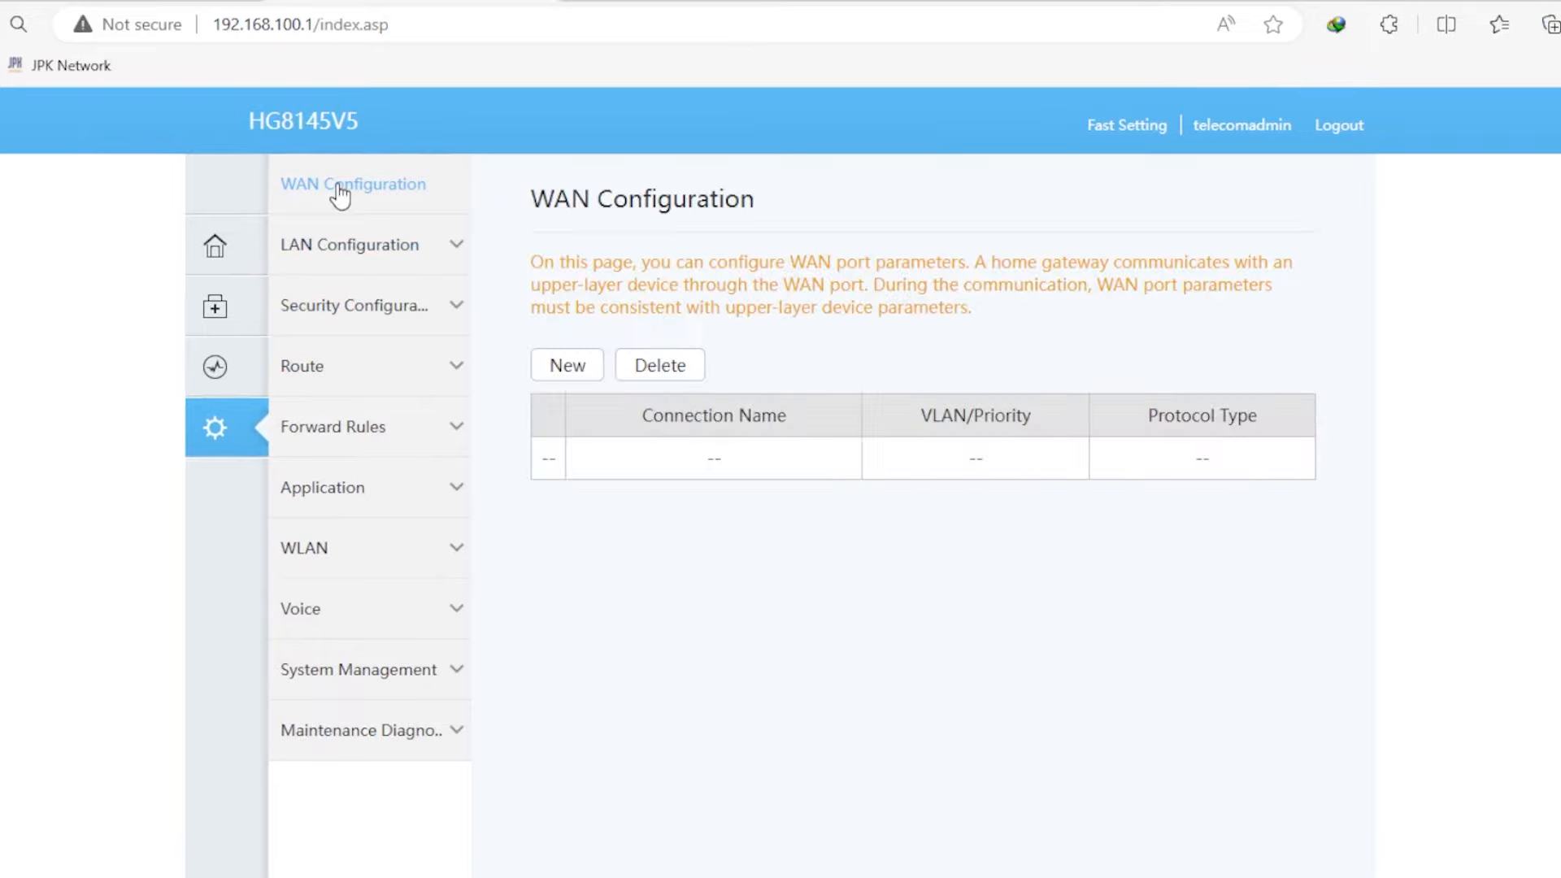
{"action": "left_click", "coordinate": [553, 371]}
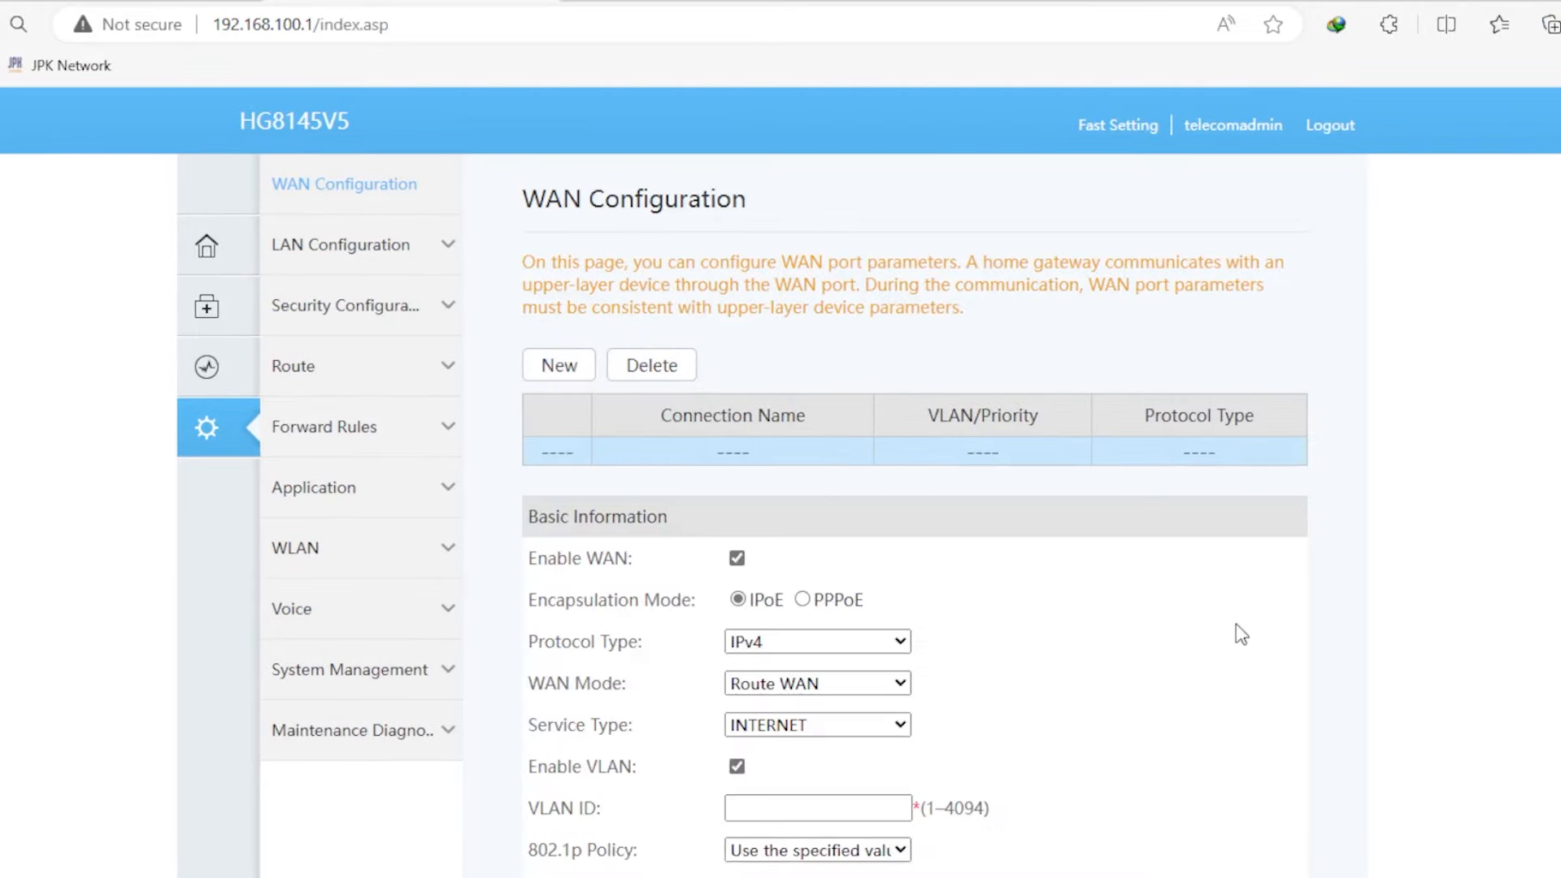
{"action": "scroll", "coordinate": [1236, 634], "scroll_direction": "down", "scroll_amount": 3}
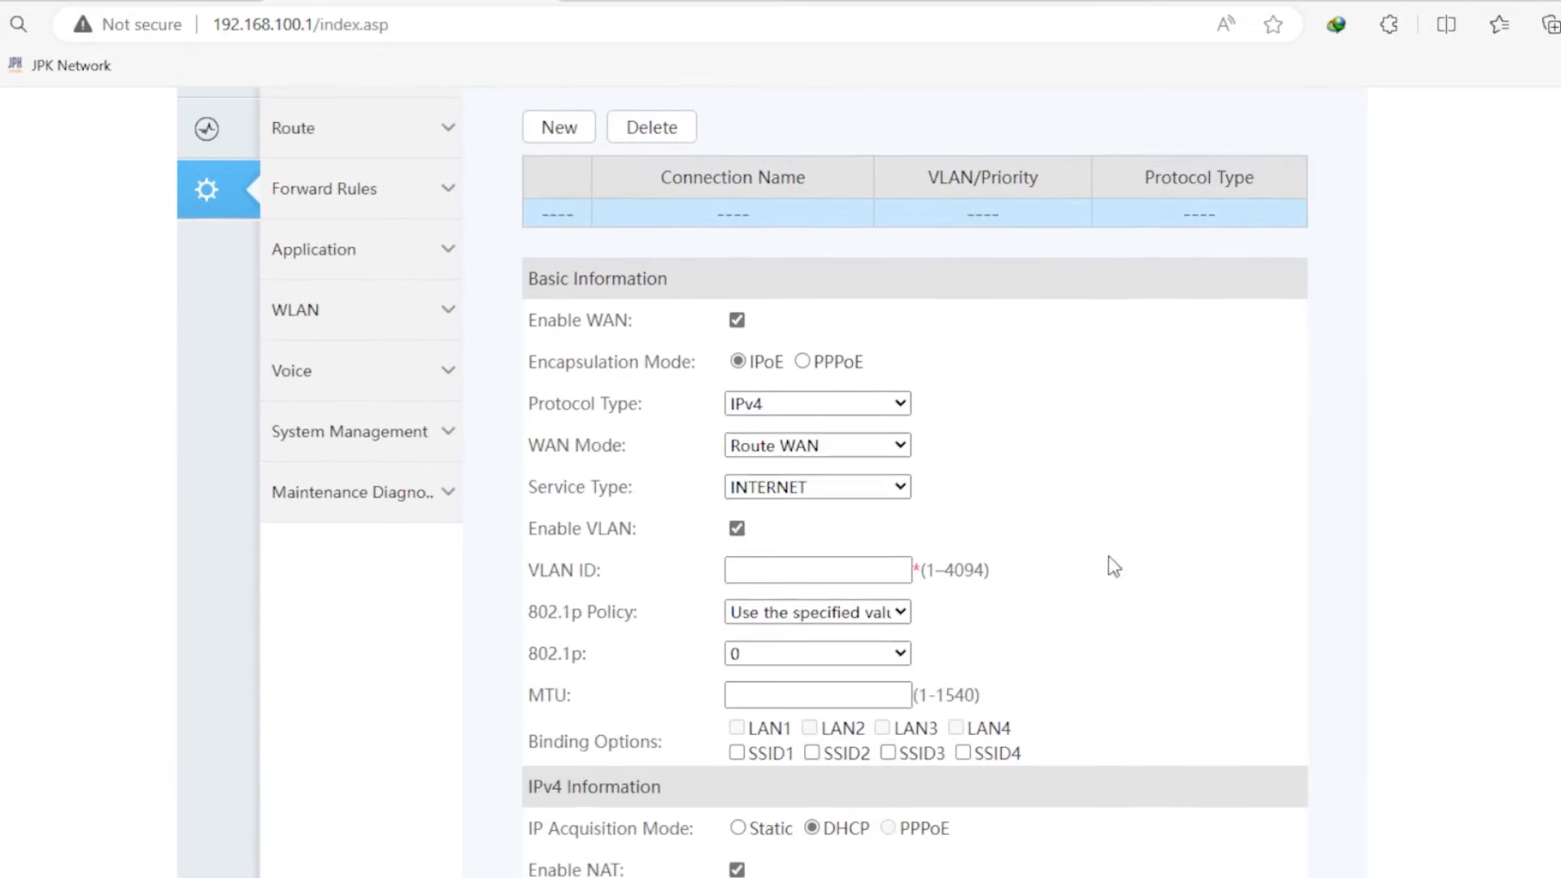
{"action": "left_click", "coordinate": [804, 363]}
{"action": "scroll", "coordinate": [1038, 439], "scroll_direction": "down", "scroll_amount": 2}
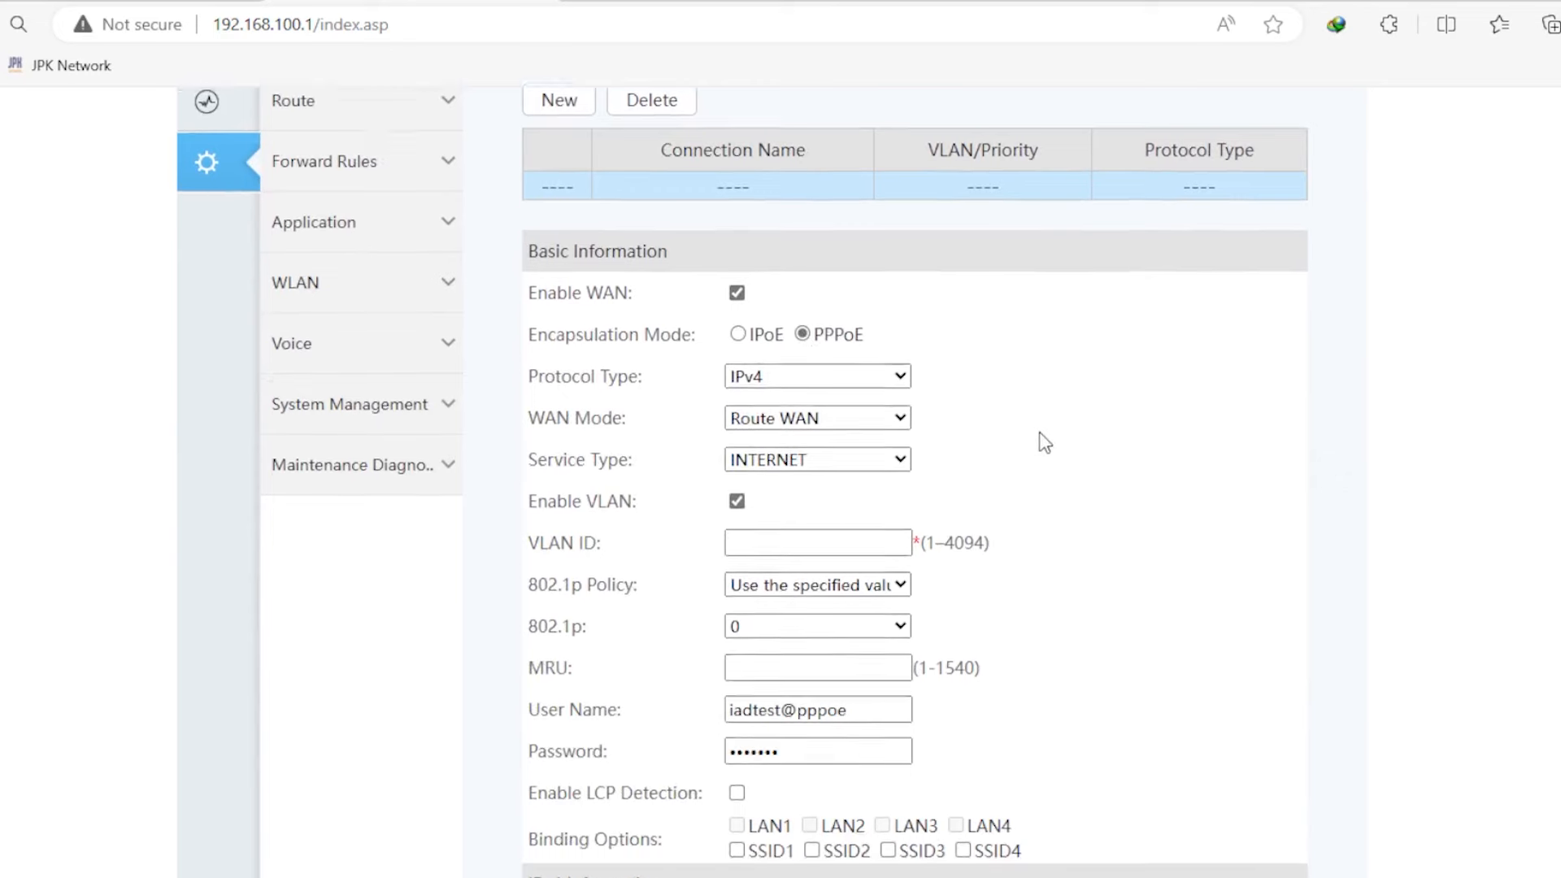
{"action": "left_click", "coordinate": [748, 449]}
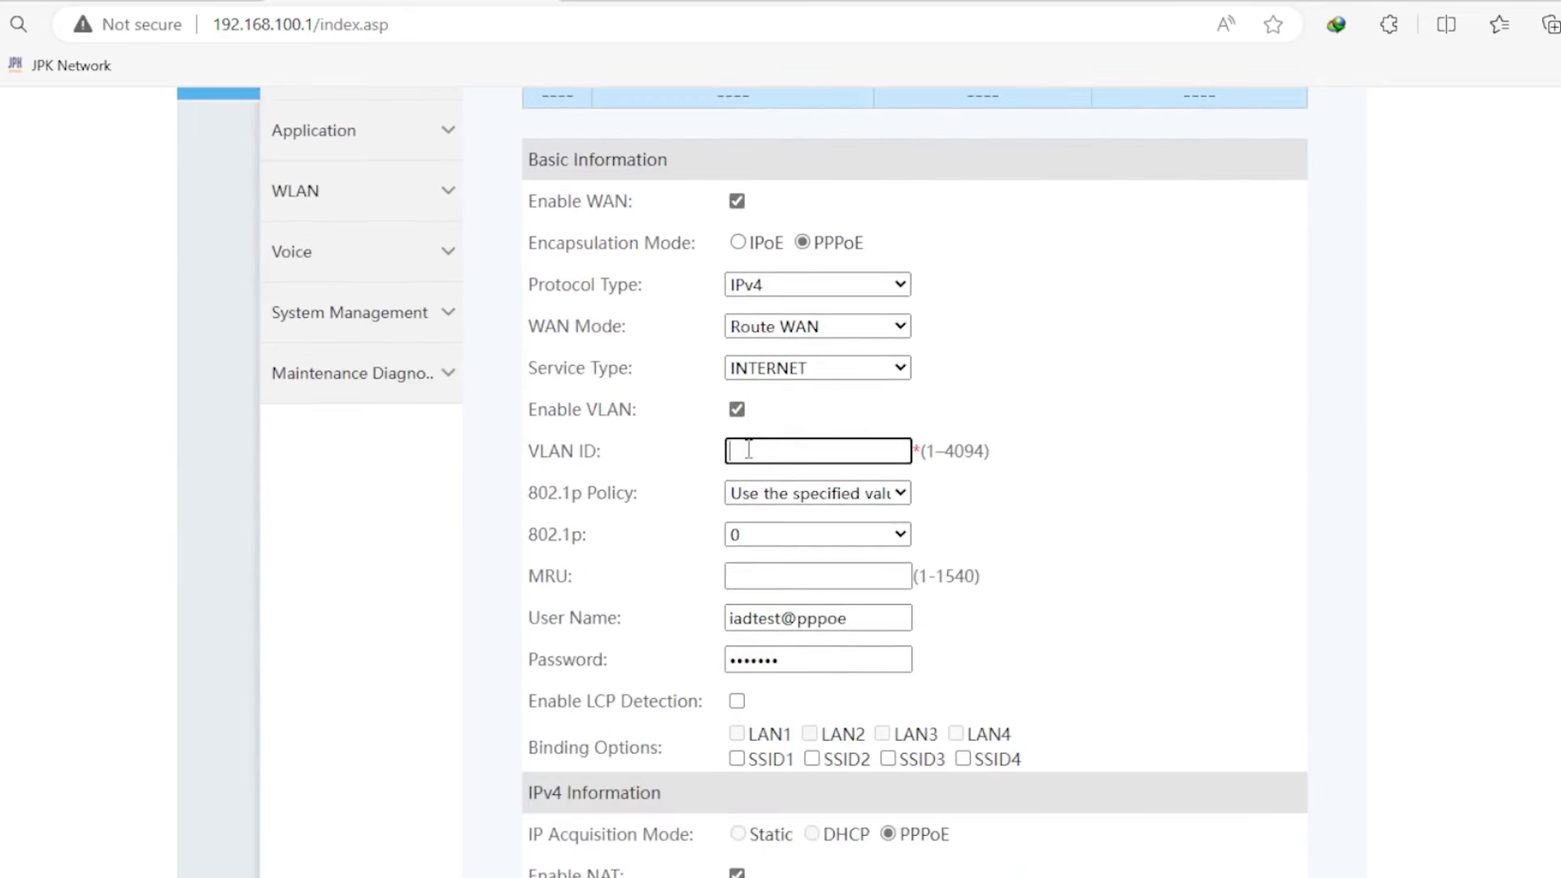
{"action": "left_click", "coordinate": [1093, 449]}
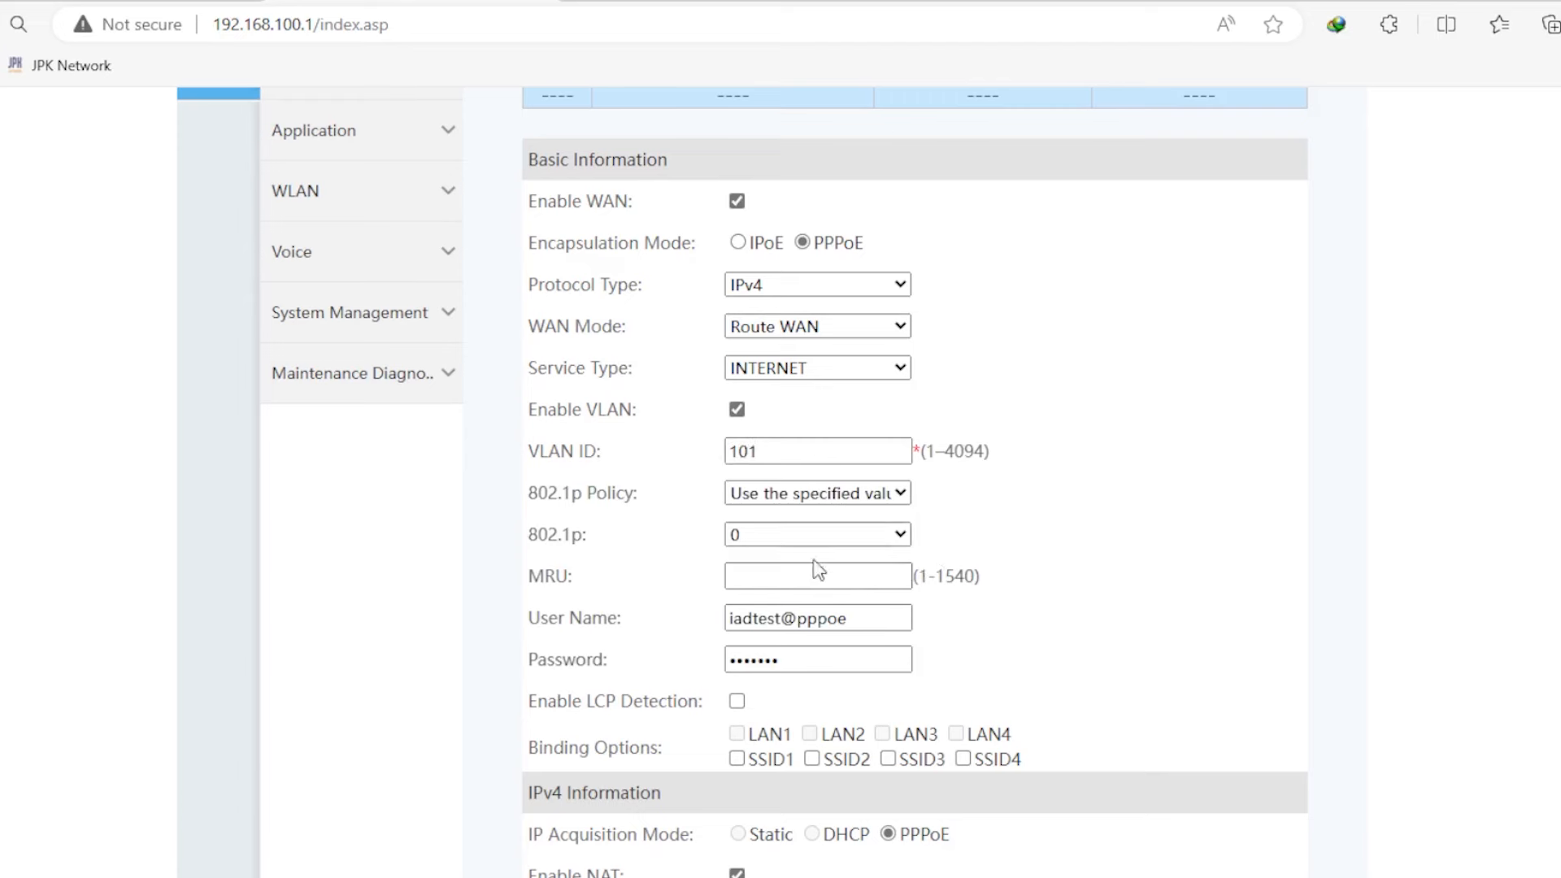
- Replace the user name with the PPPoE account's and enter its password
{"action": "left_click_drag", "start_coordinate": [867, 626], "coordinate": [602, 621]}
{"action": "type", "text": "TES"}
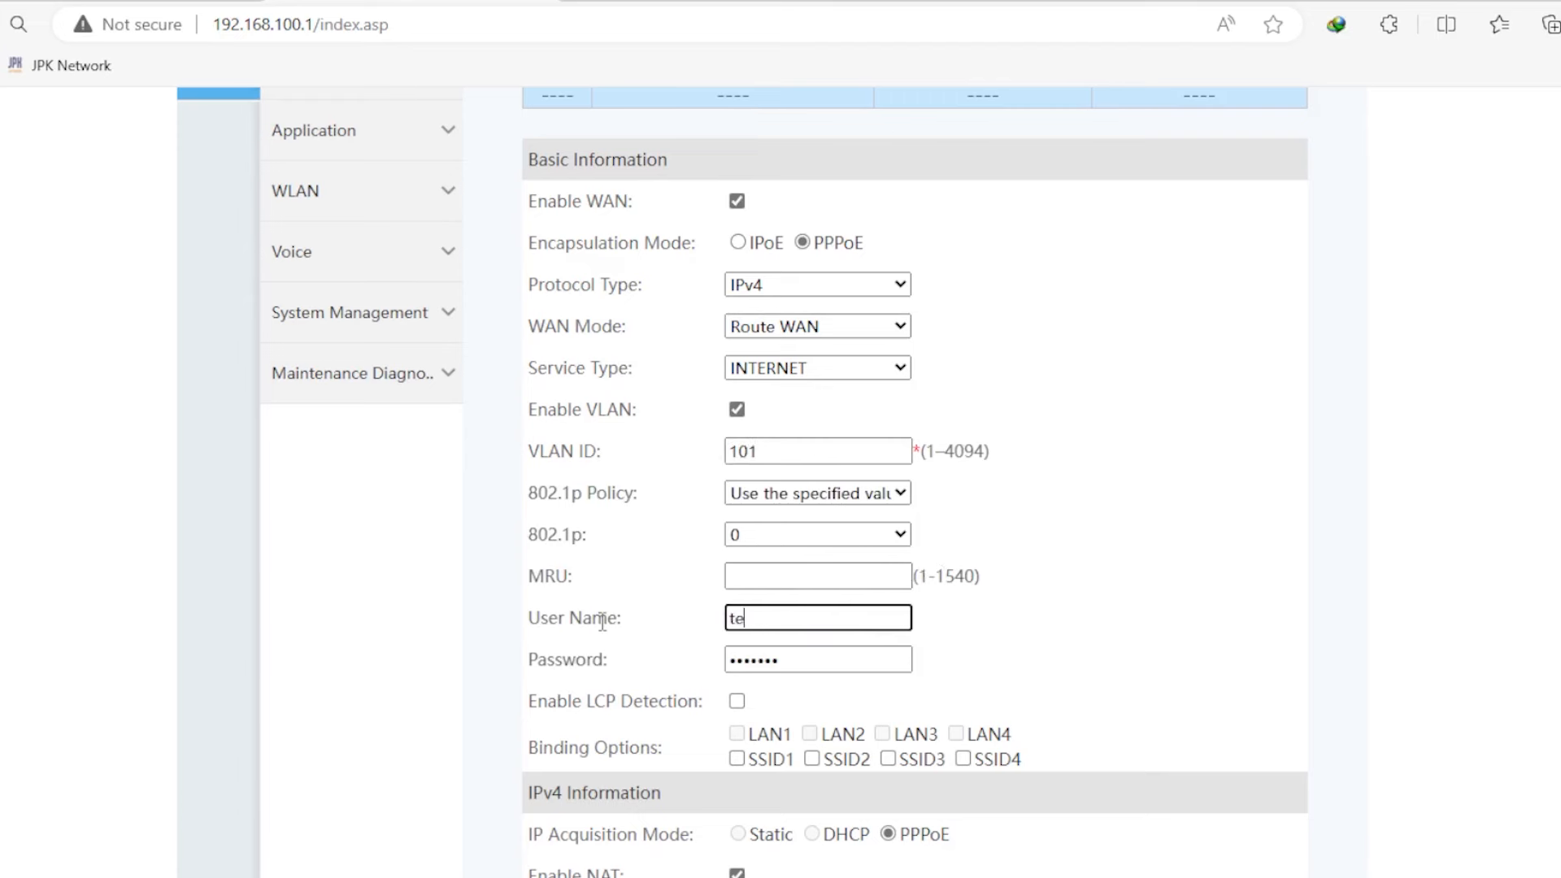
{"action": "key", "text": "Tab"}
{"action": "type", "text": "te"}
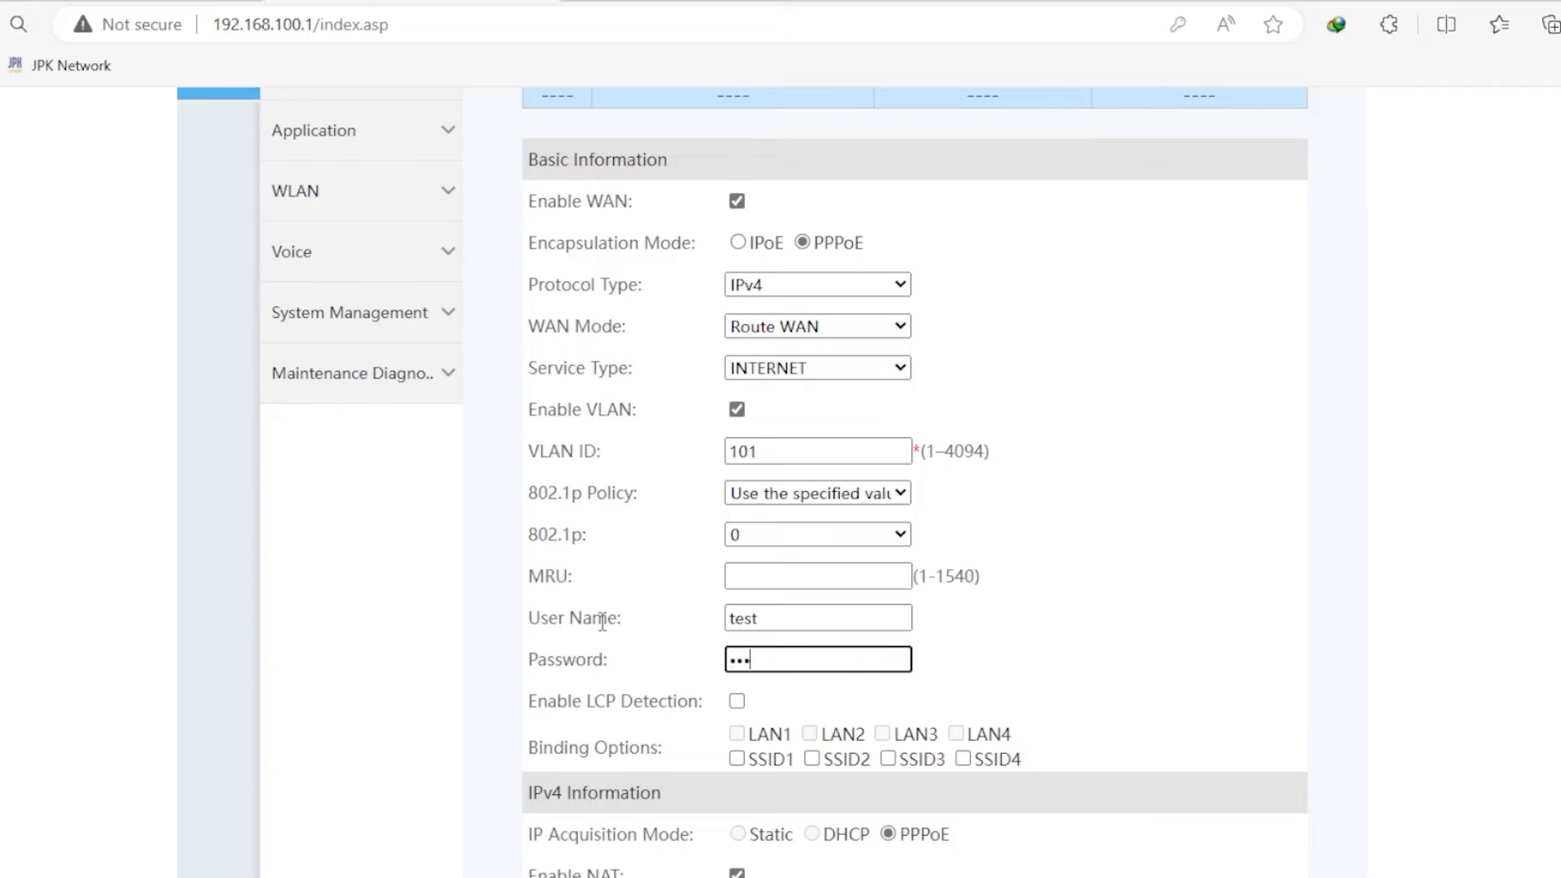
{"action": "type", "text": "st1"}
- Check the matching PPPoE account on the router in WinBox
{"action": "mouse_move", "coordinate": [730, 877]}
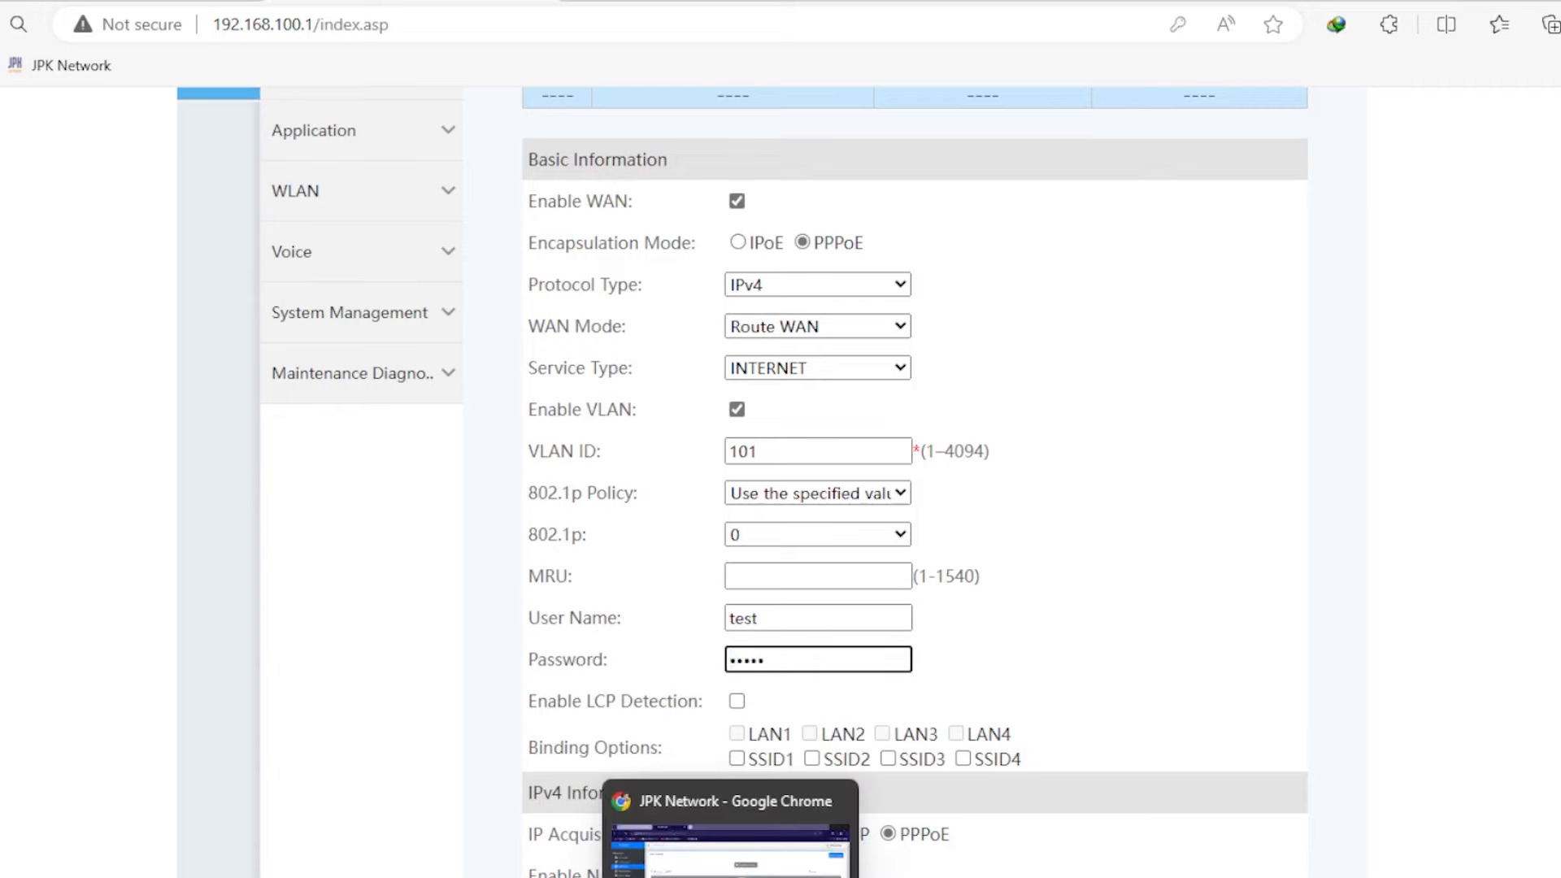
{"action": "mouse_move", "coordinate": [680, 877]}
{"action": "left_click", "coordinate": [809, 837]}
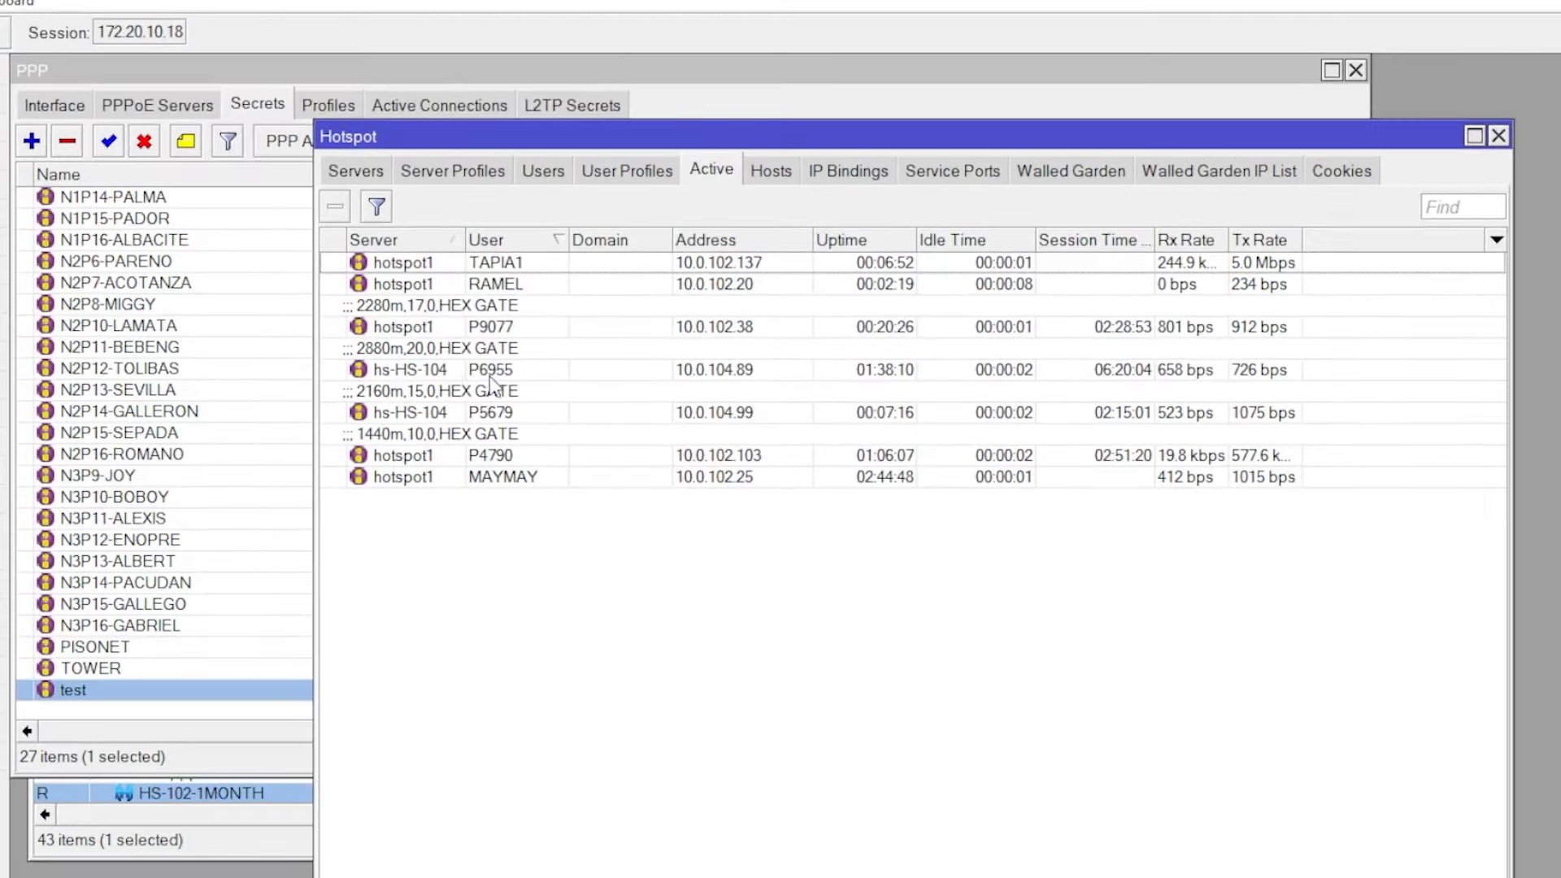
{"action": "left_click", "coordinate": [82, 696]}
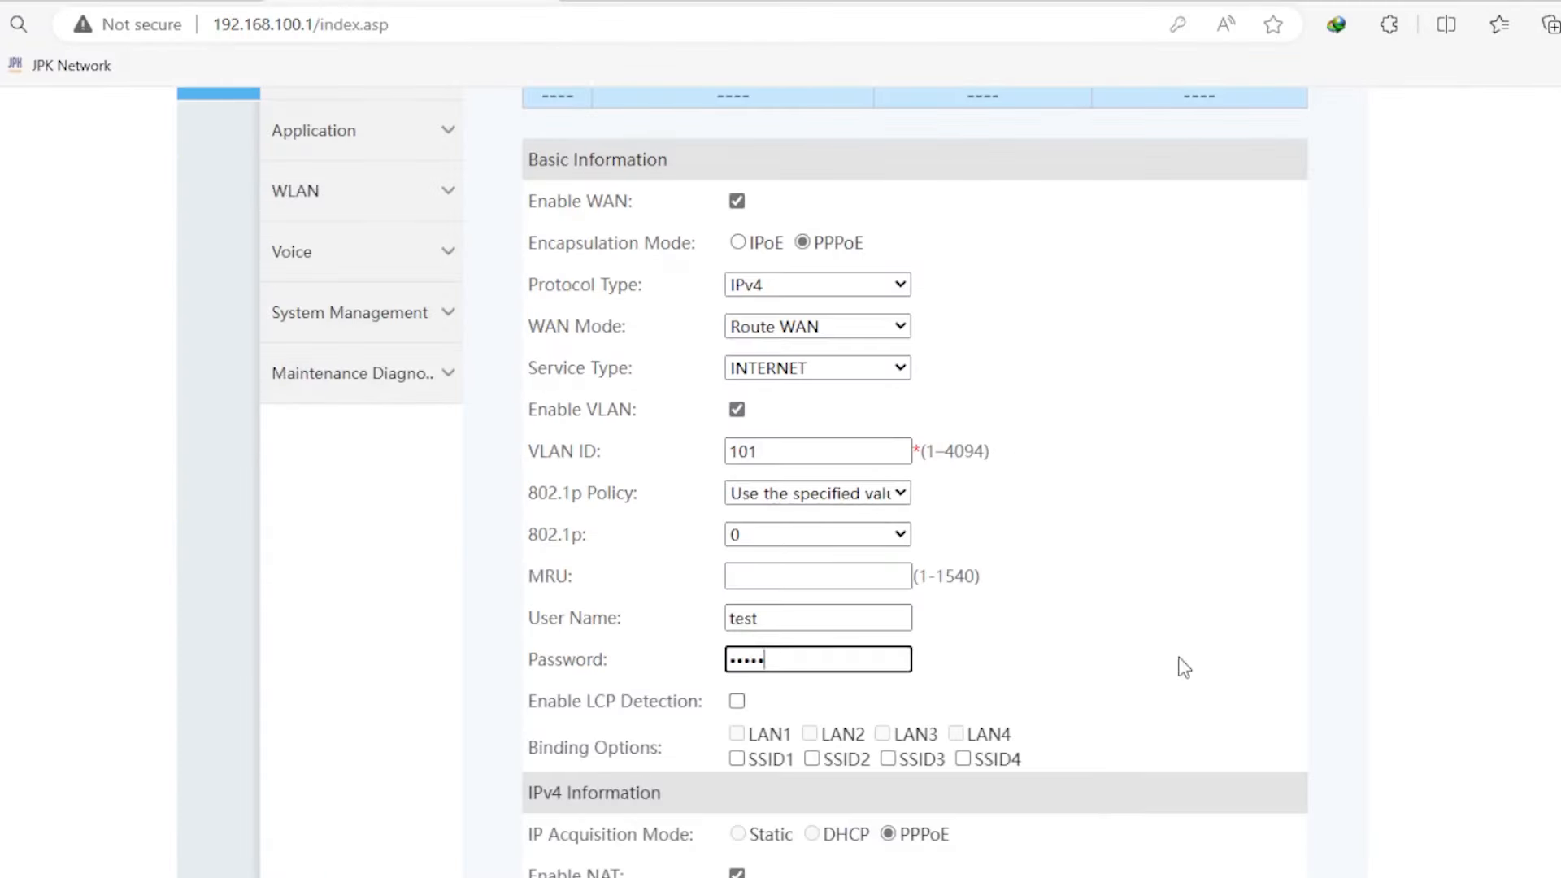
- Bind the PPPoE WAN to SSID3 and apply it
{"action": "scroll", "coordinate": [1057, 675], "scroll_direction": "down", "scroll_amount": 2}
{"action": "left_click", "coordinate": [887, 640]}
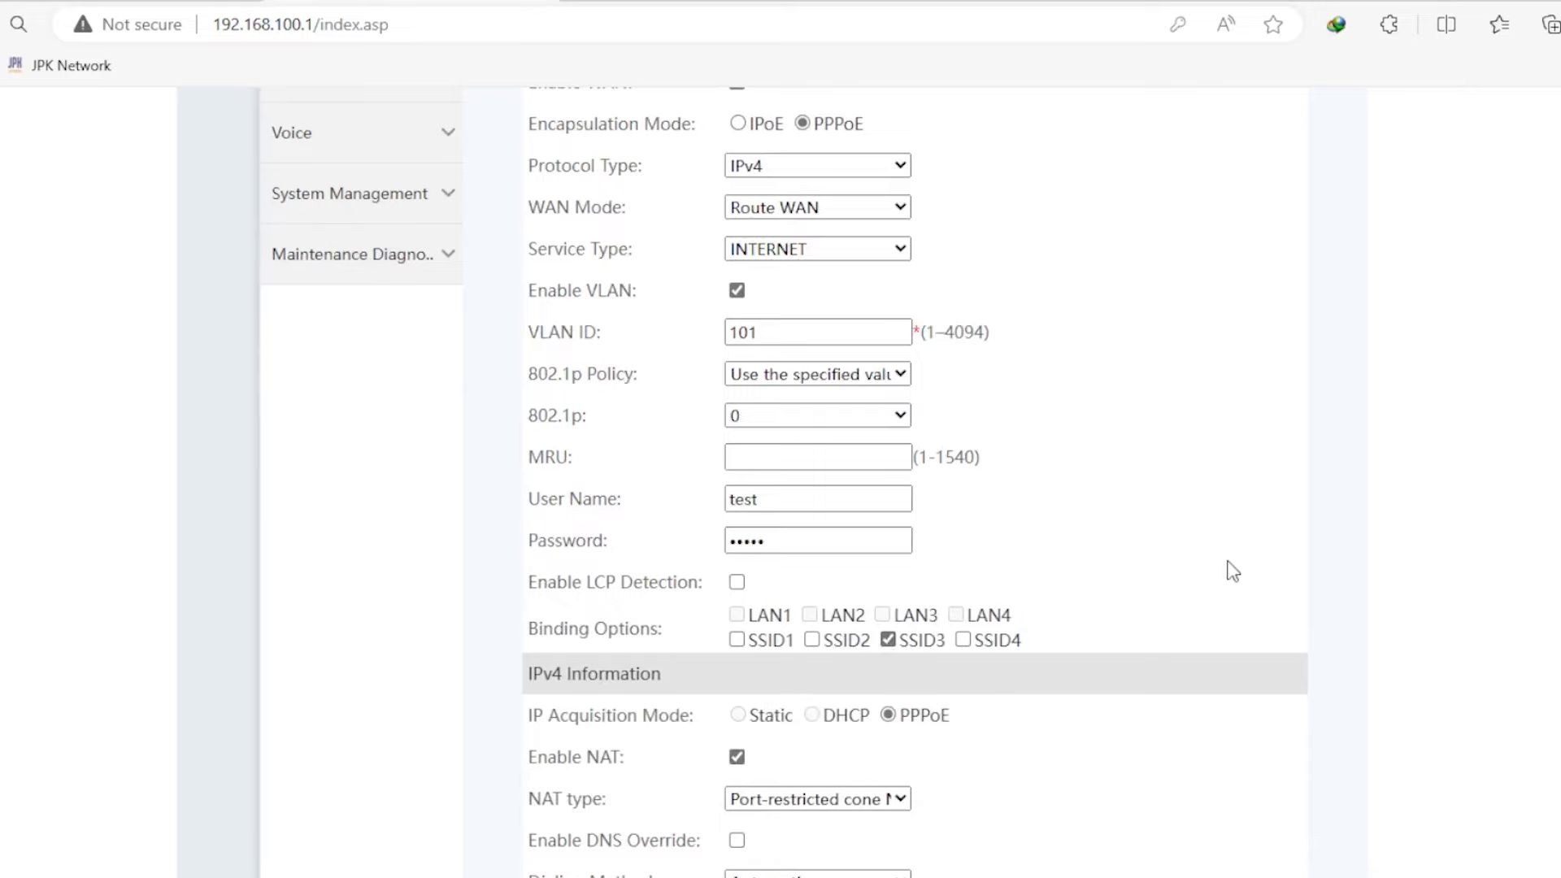
{"action": "scroll", "coordinate": [1212, 513], "scroll_direction": "up", "scroll_amount": 5}
{"action": "scroll", "coordinate": [1213, 512], "scroll_direction": "down", "scroll_amount": 5}
{"action": "scroll", "coordinate": [1214, 512], "scroll_direction": "down", "scroll_amount": 3}
{"action": "scroll", "coordinate": [1215, 510], "scroll_direction": "up", "scroll_amount": 6}
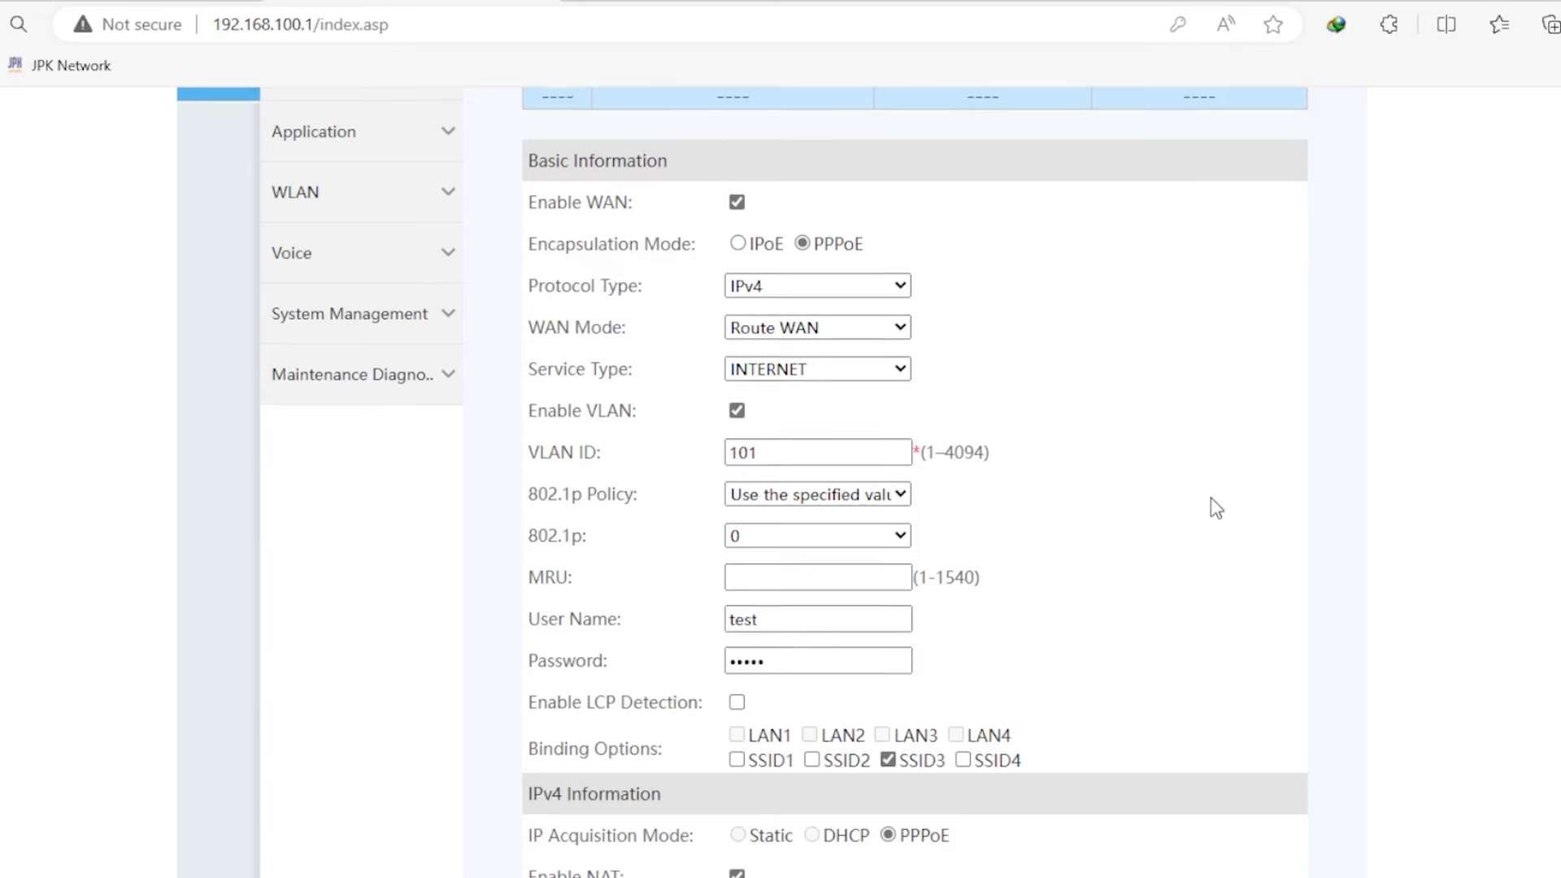
{"action": "scroll", "coordinate": [1212, 509], "scroll_direction": "up", "scroll_amount": 2}
{"action": "scroll", "coordinate": [1212, 509], "scroll_direction": "down", "scroll_amount": 5}
{"action": "left_click", "coordinate": [800, 753]}
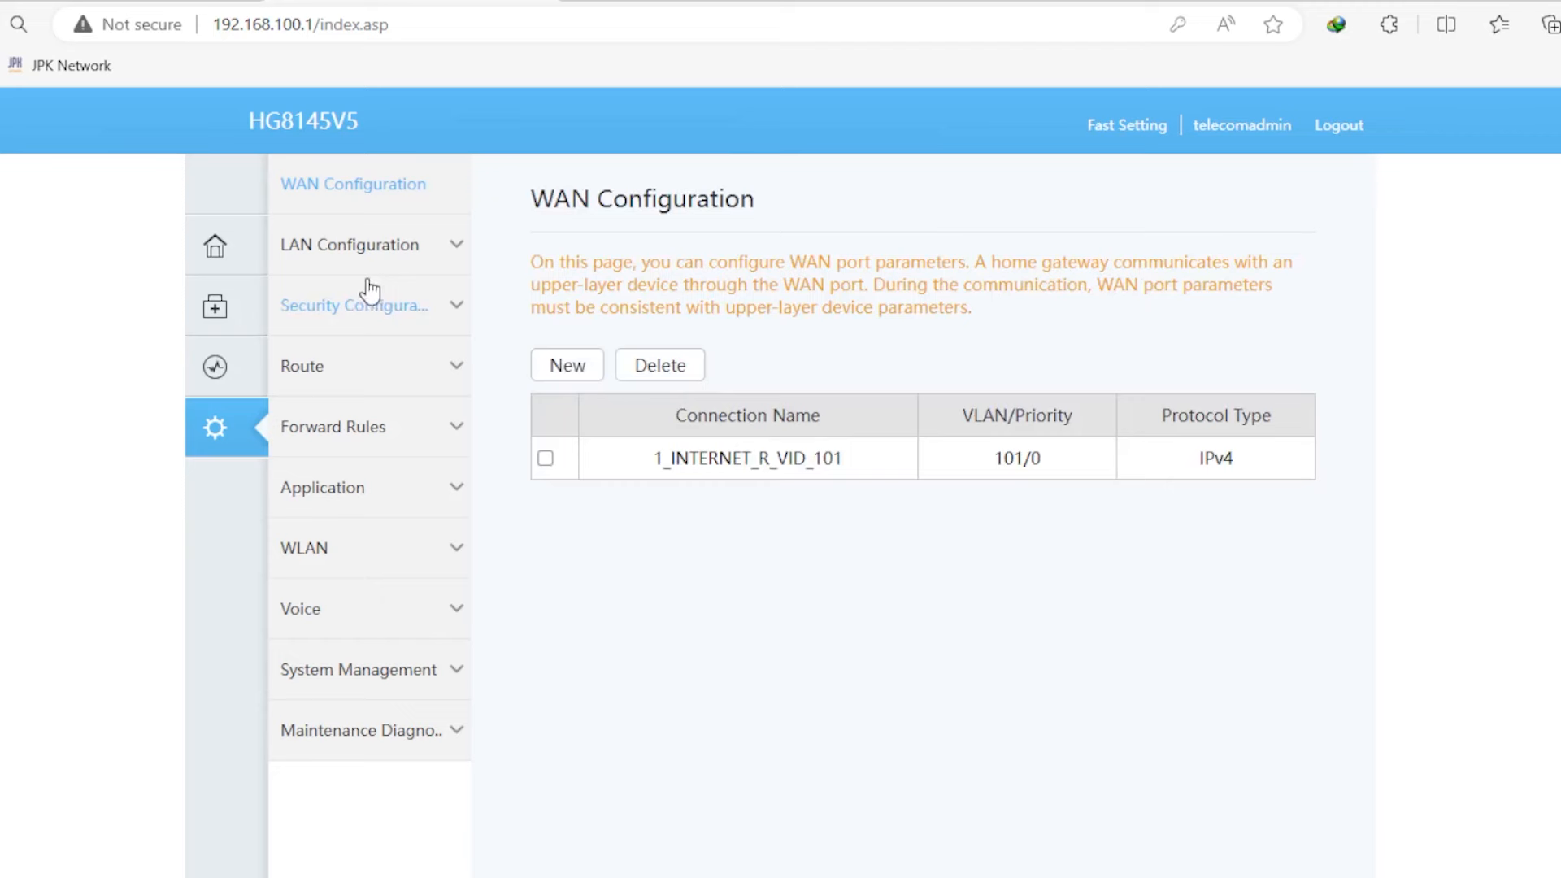
- Expand 1_INTERNET_R_VID_101 in WAN Information, showing it Connected at 10.10.30.253
{"action": "left_click", "coordinate": [209, 366]}
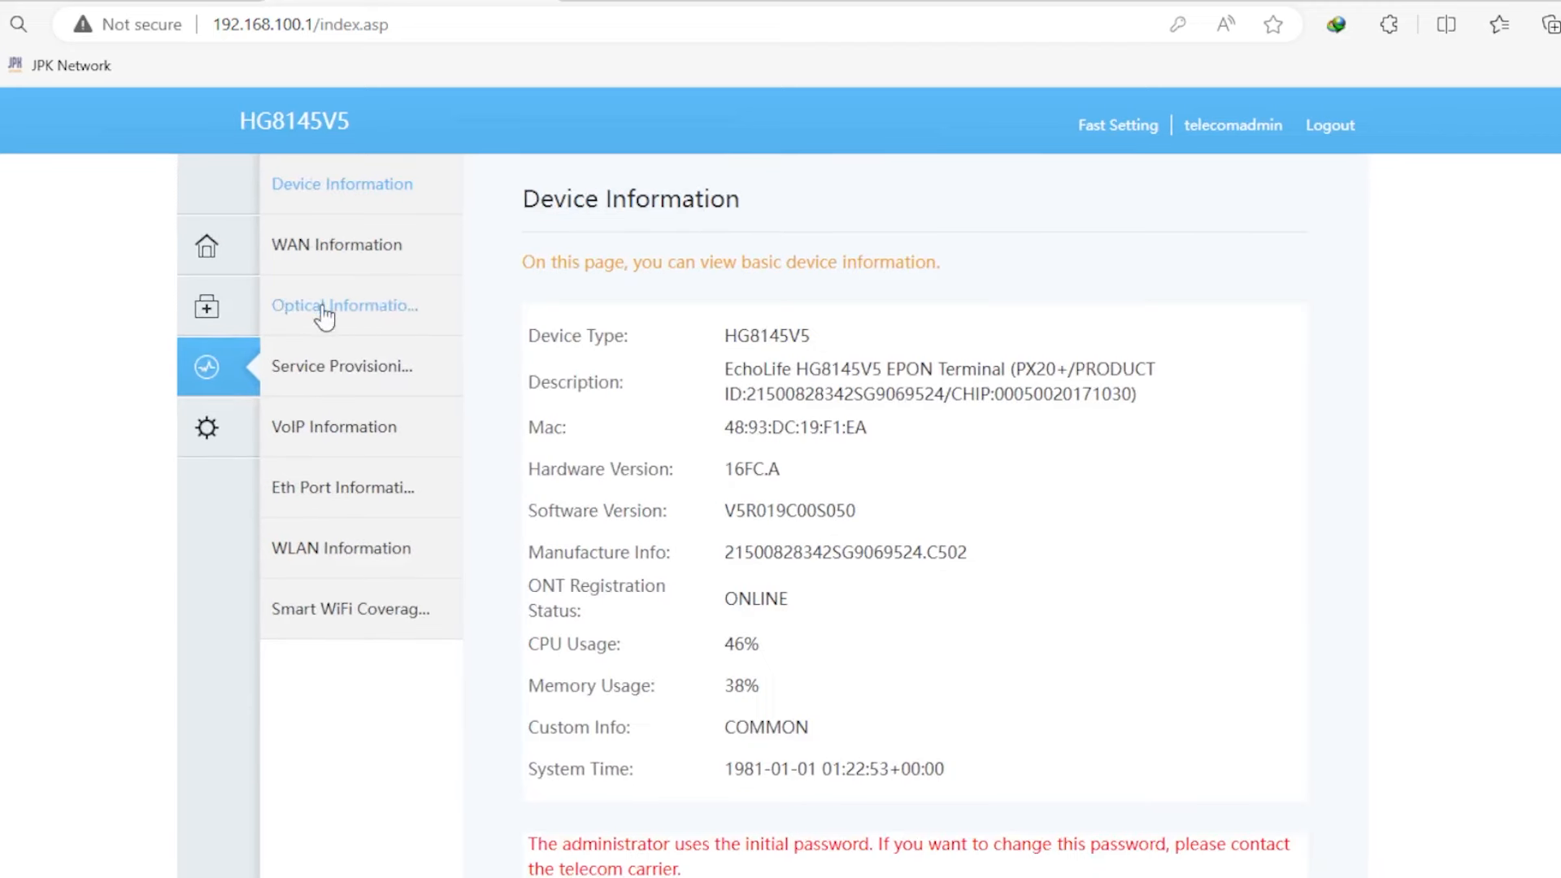
{"action": "left_click", "coordinate": [386, 247]}
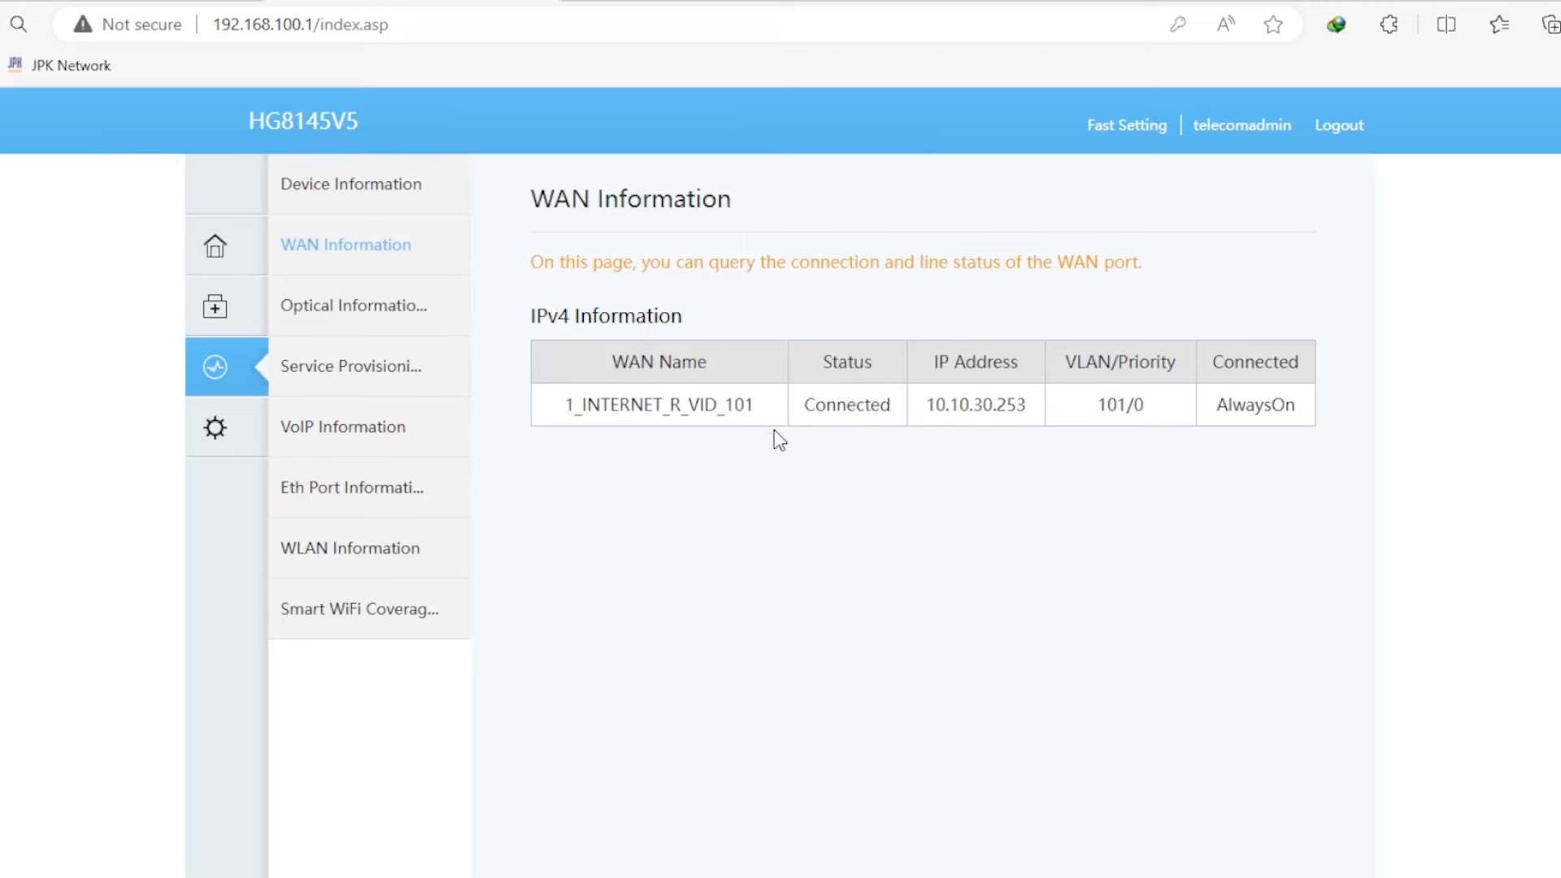
{"action": "left_click_drag", "start_coordinate": [1019, 406], "coordinate": [928, 411]}
{"action": "left_click", "coordinate": [1026, 413]}
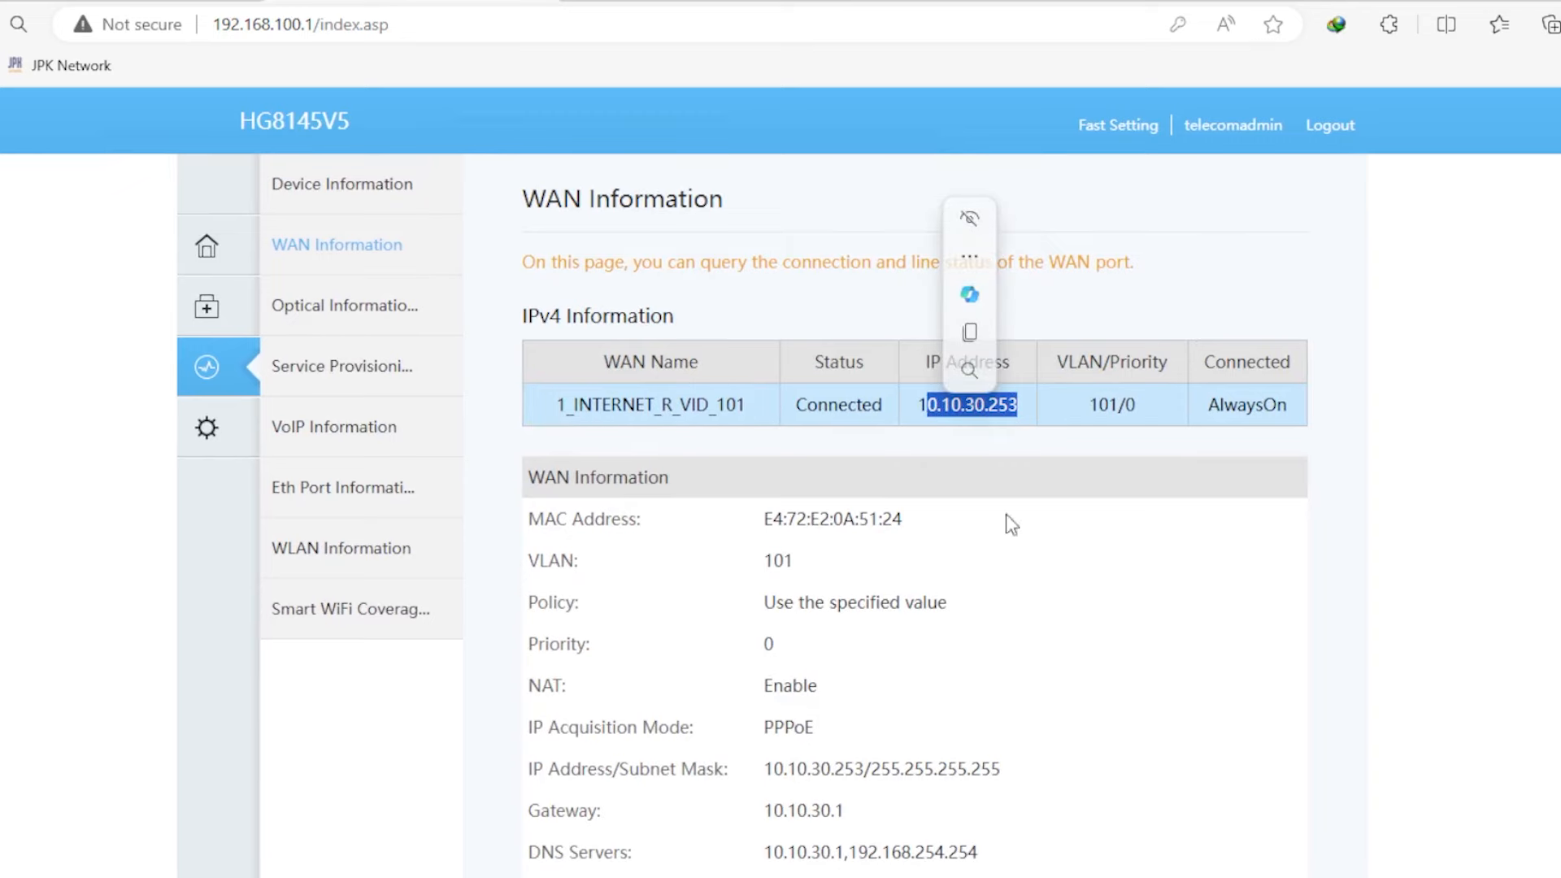
{"action": "mouse_move", "coordinate": [1096, 877]}
{"action": "mouse_move", "coordinate": [675, 877]}
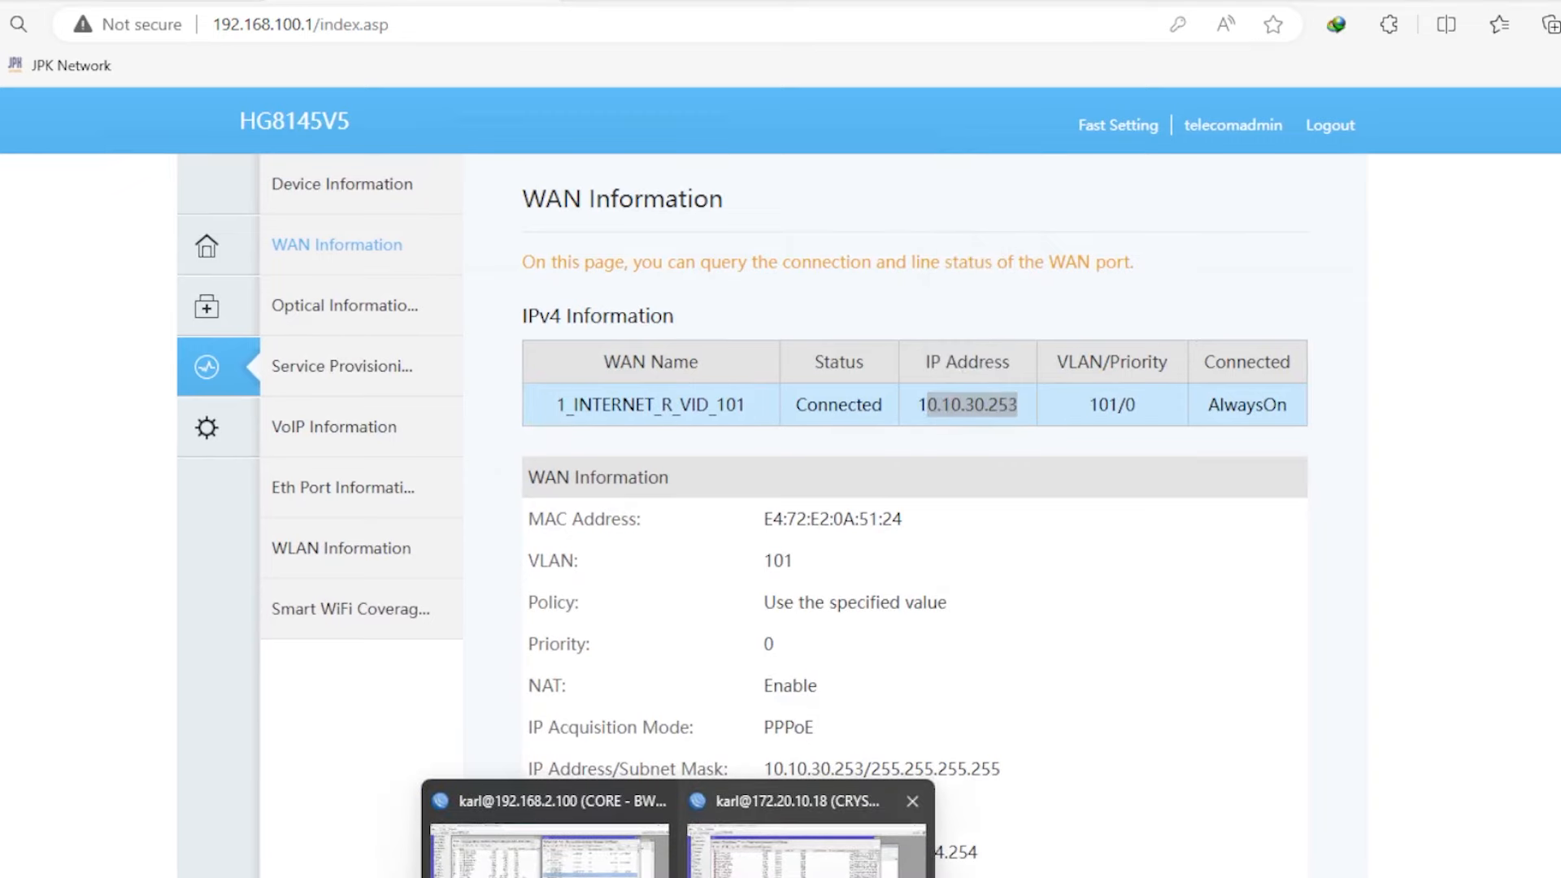
{"action": "left_click", "coordinate": [813, 837]}
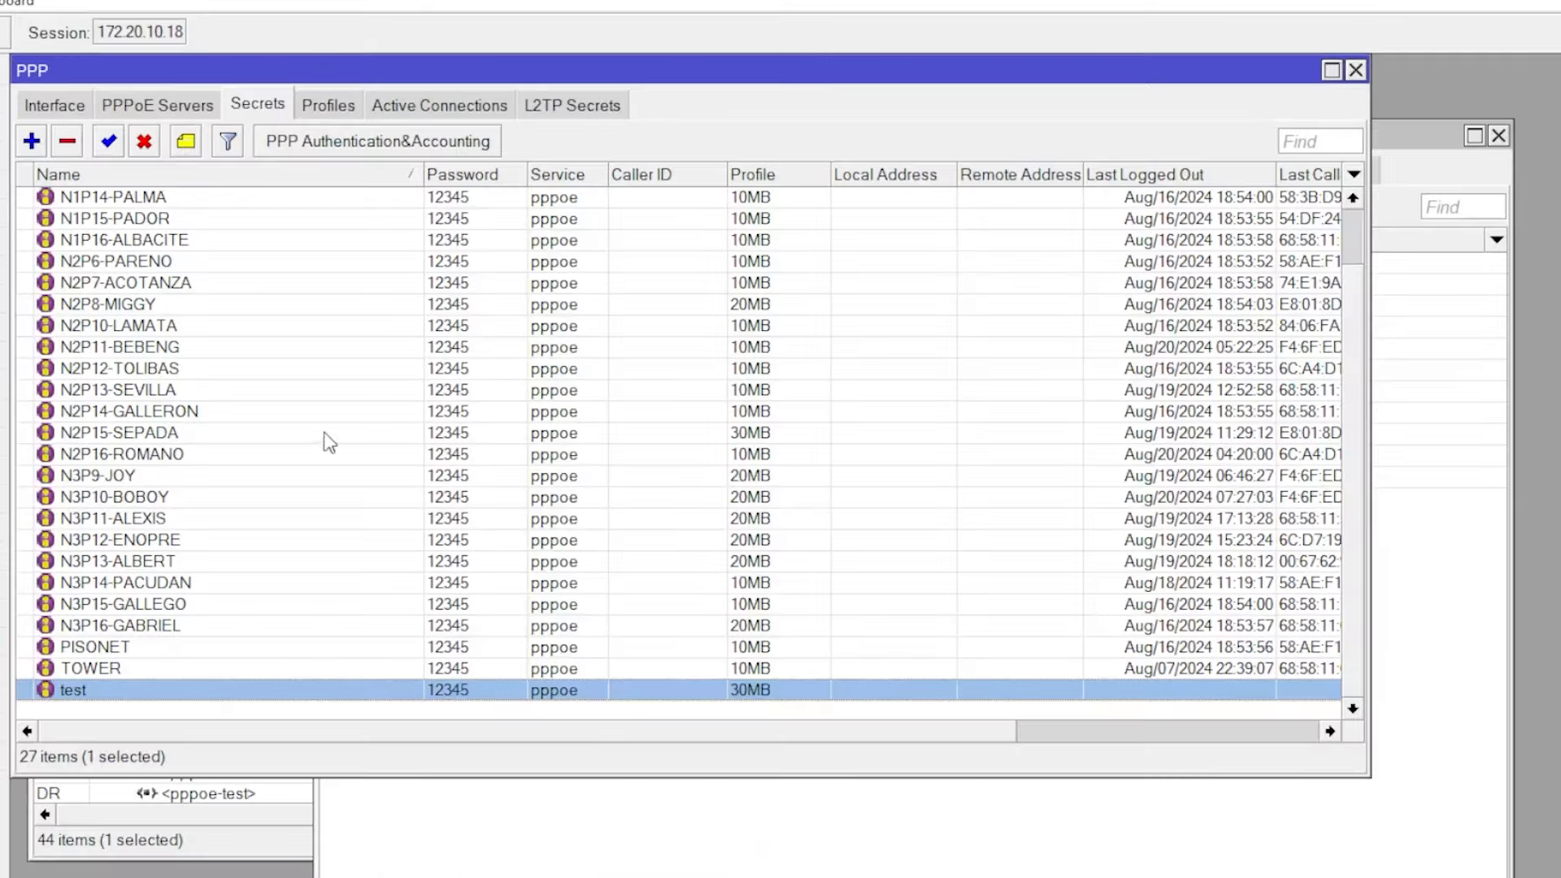
- Select the ONT's test session at 10.10.30.253 in WinBox's PPP Active Connections
{"action": "left_click", "coordinate": [439, 105]}
{"action": "left_click", "coordinate": [79, 693]}
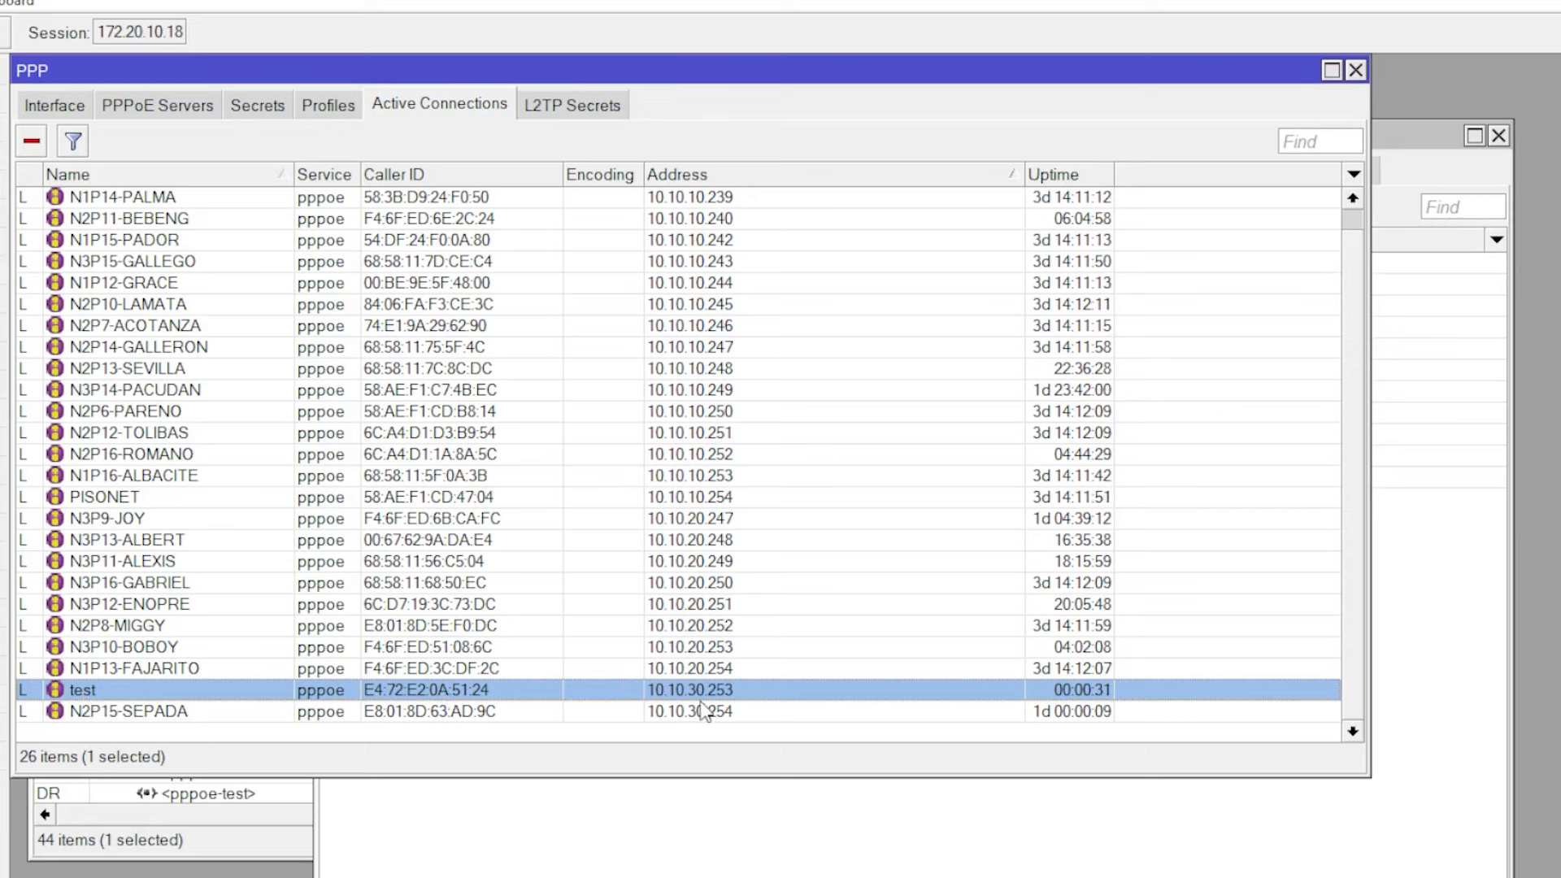
{"action": "mouse_move", "coordinate": [730, 877]}
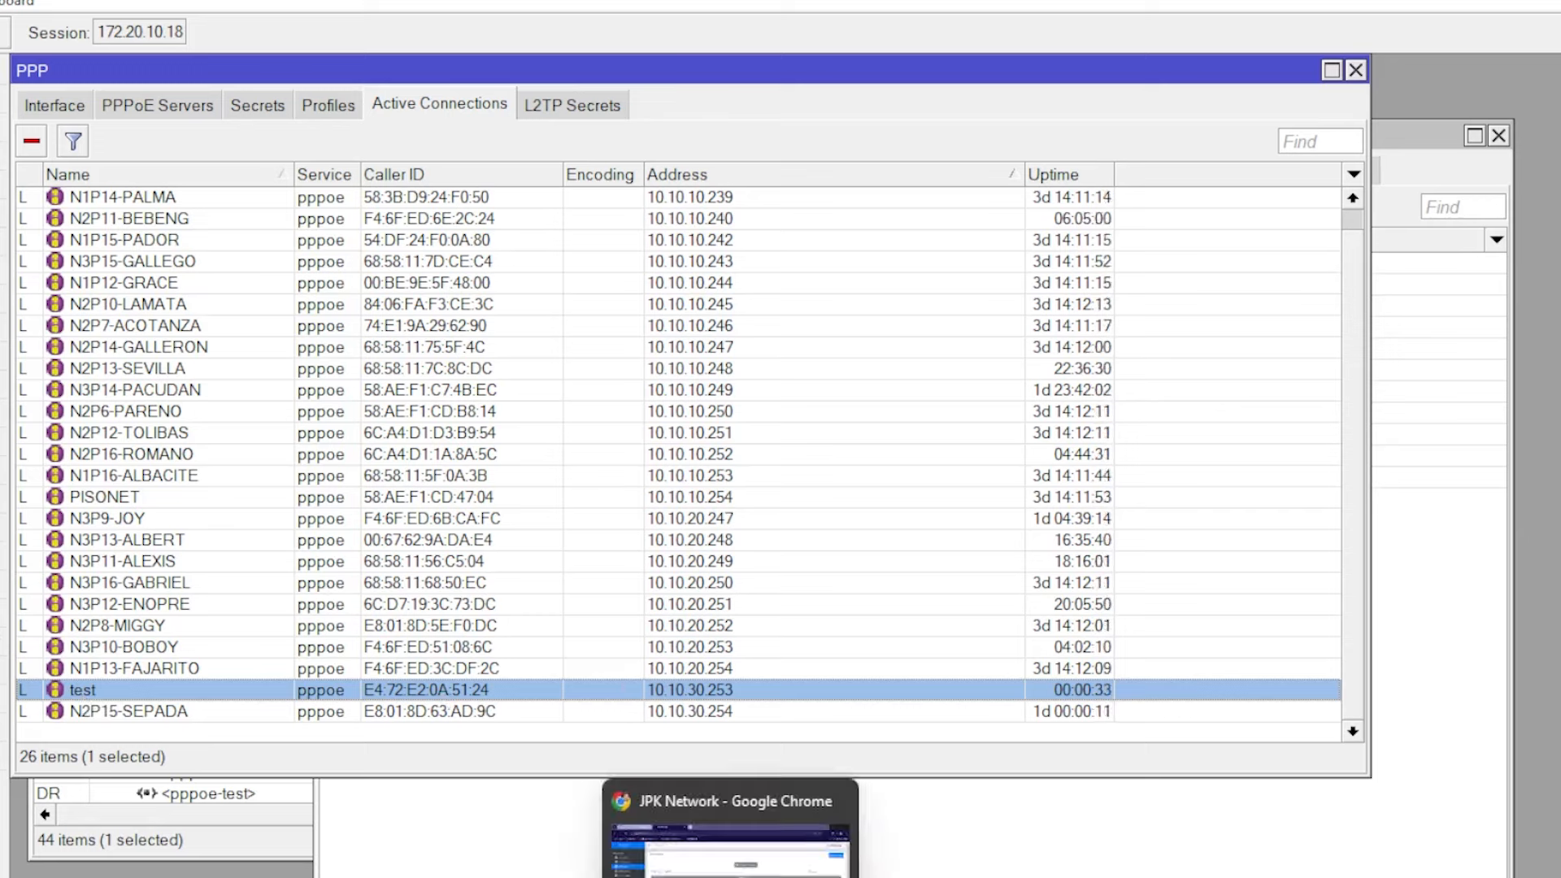
{"action": "left_click", "coordinate": [1139, 877]}
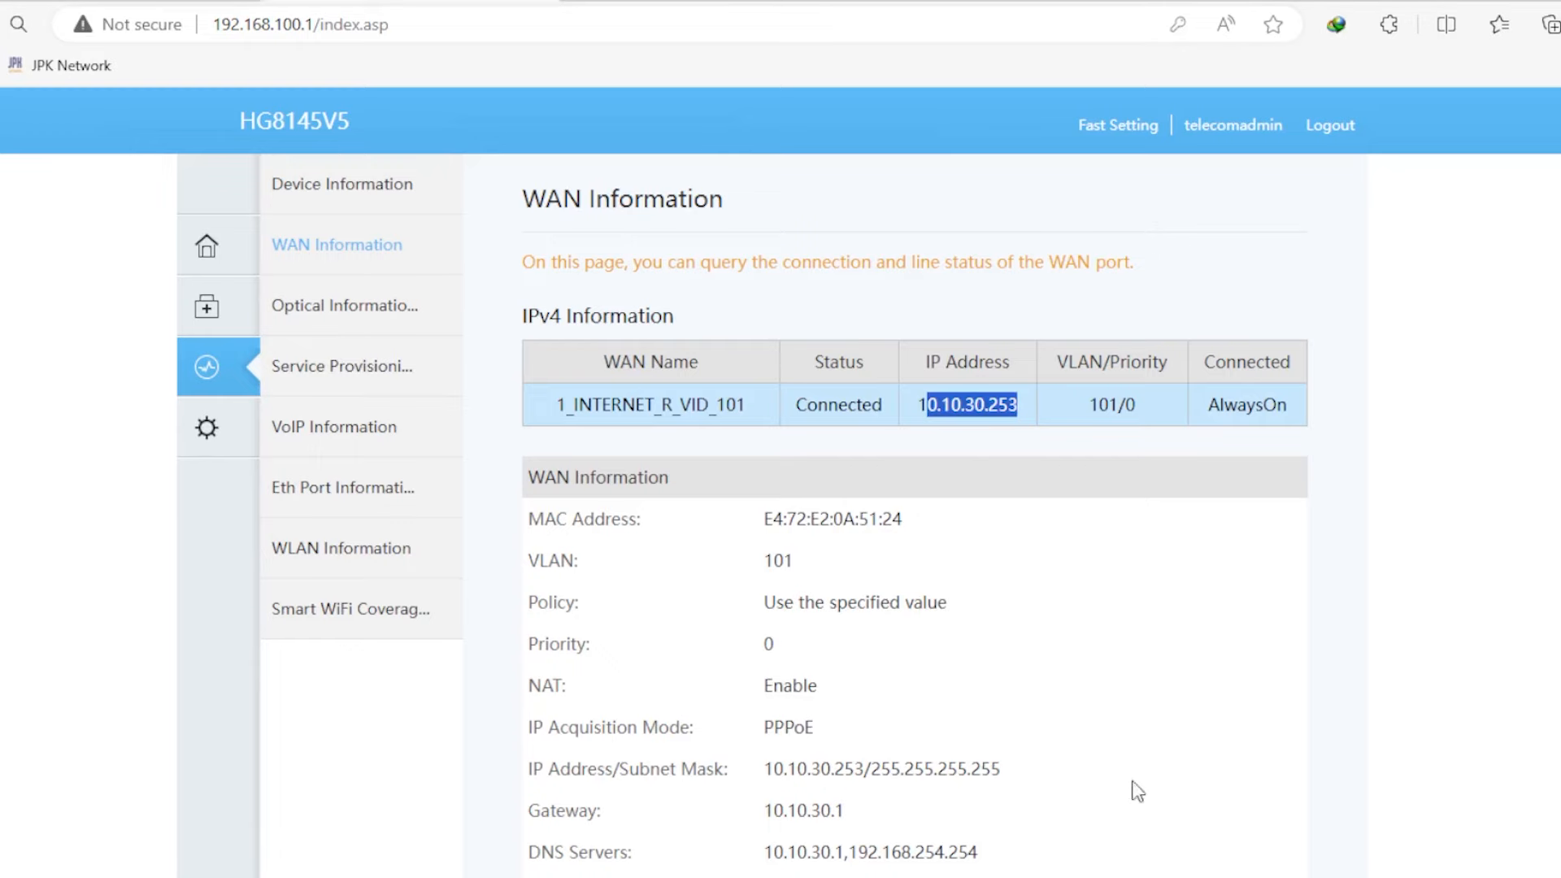
- Create another new WAN in Bridge WAN mode with VLAN ID 102
{"action": "left_click", "coordinate": [982, 400]}
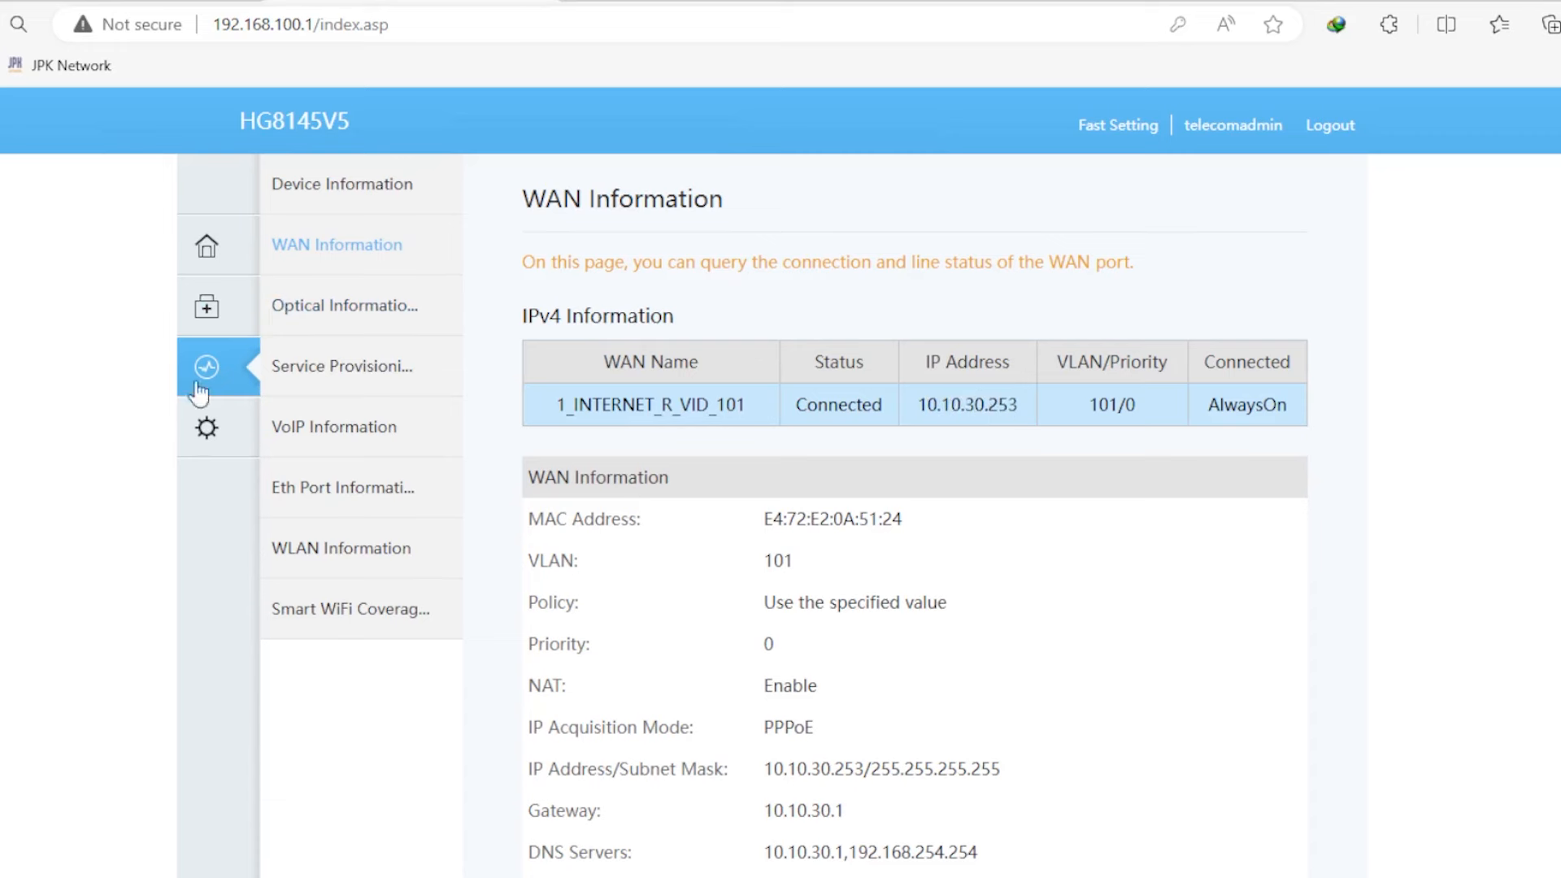
{"action": "left_click", "coordinate": [204, 430]}
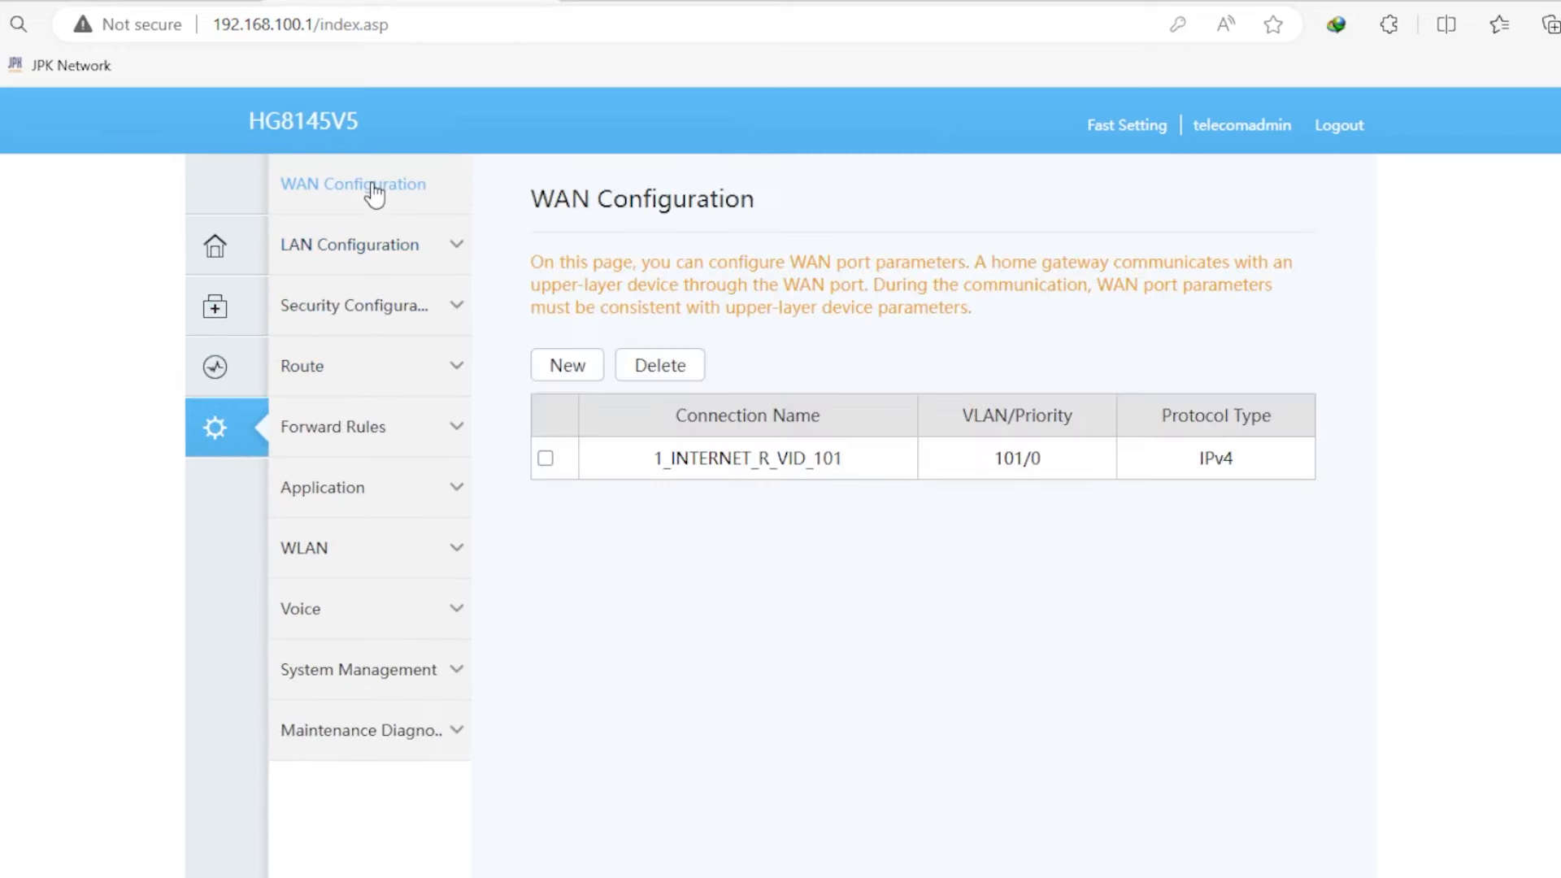
{"action": "left_click", "coordinate": [559, 366]}
{"action": "scroll", "coordinate": [1118, 544], "scroll_direction": "down", "scroll_amount": 2}
{"action": "scroll", "coordinate": [1114, 537], "scroll_direction": "down", "scroll_amount": 1}
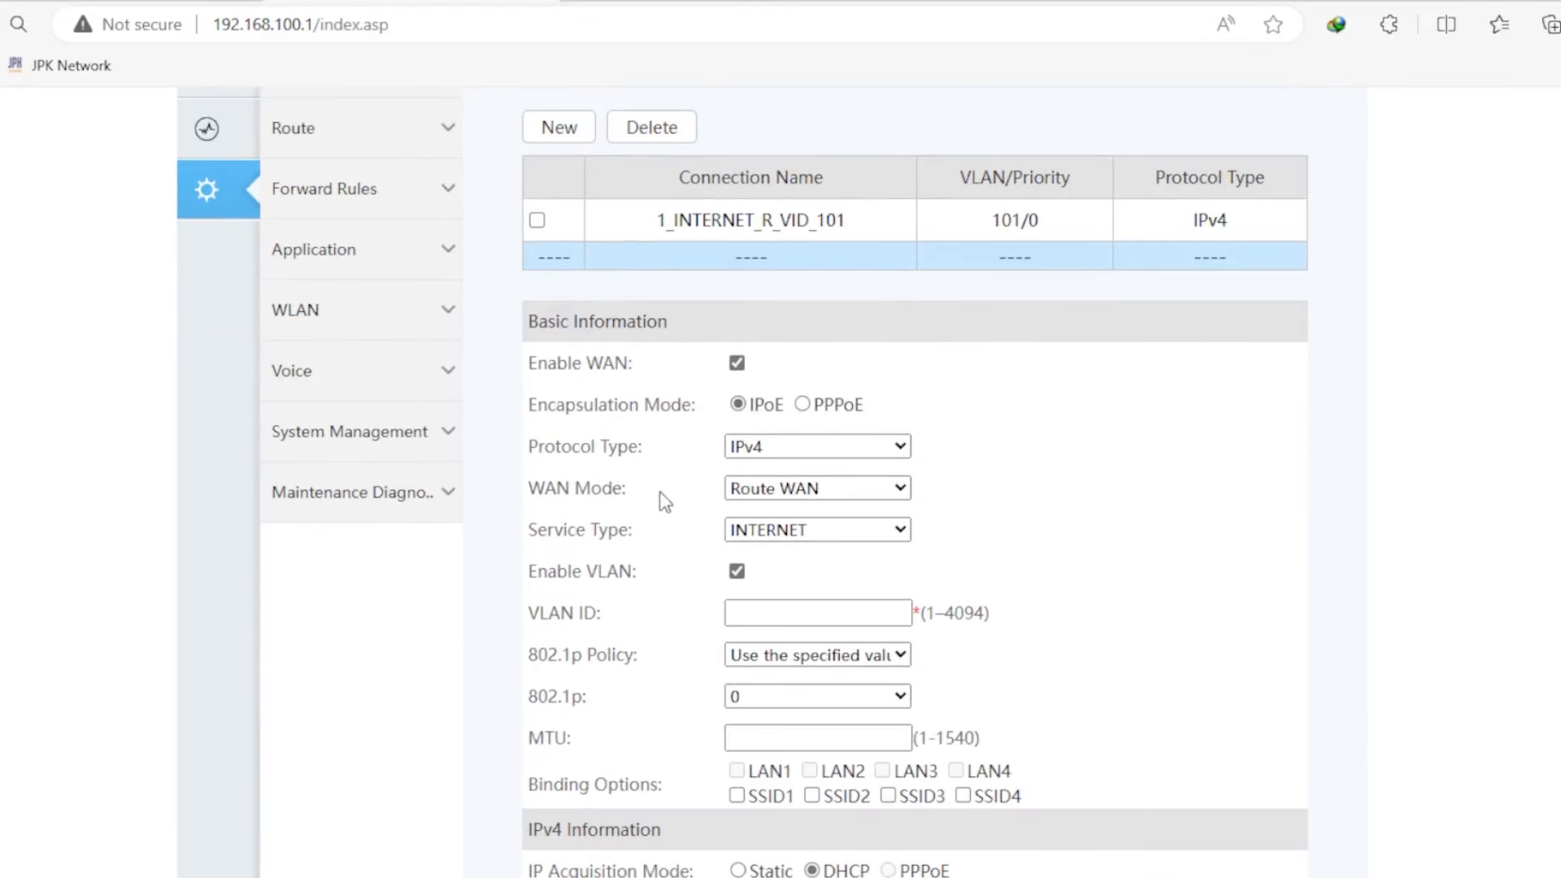
{"action": "left_click", "coordinate": [793, 489]}
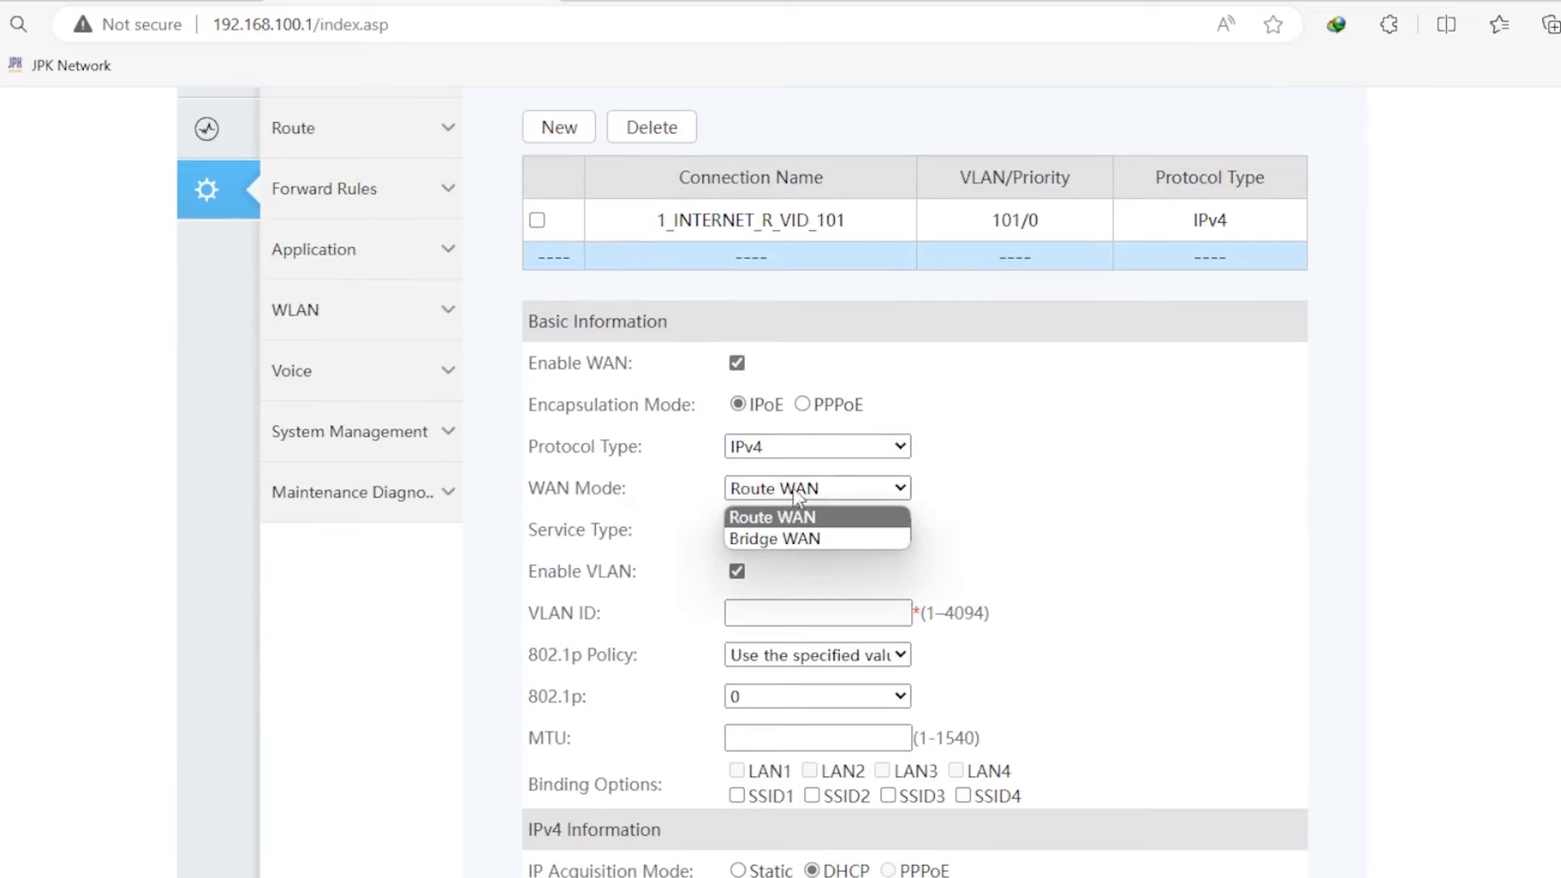
{"action": "left_click", "coordinate": [778, 539]}
{"action": "left_click", "coordinate": [811, 617]}
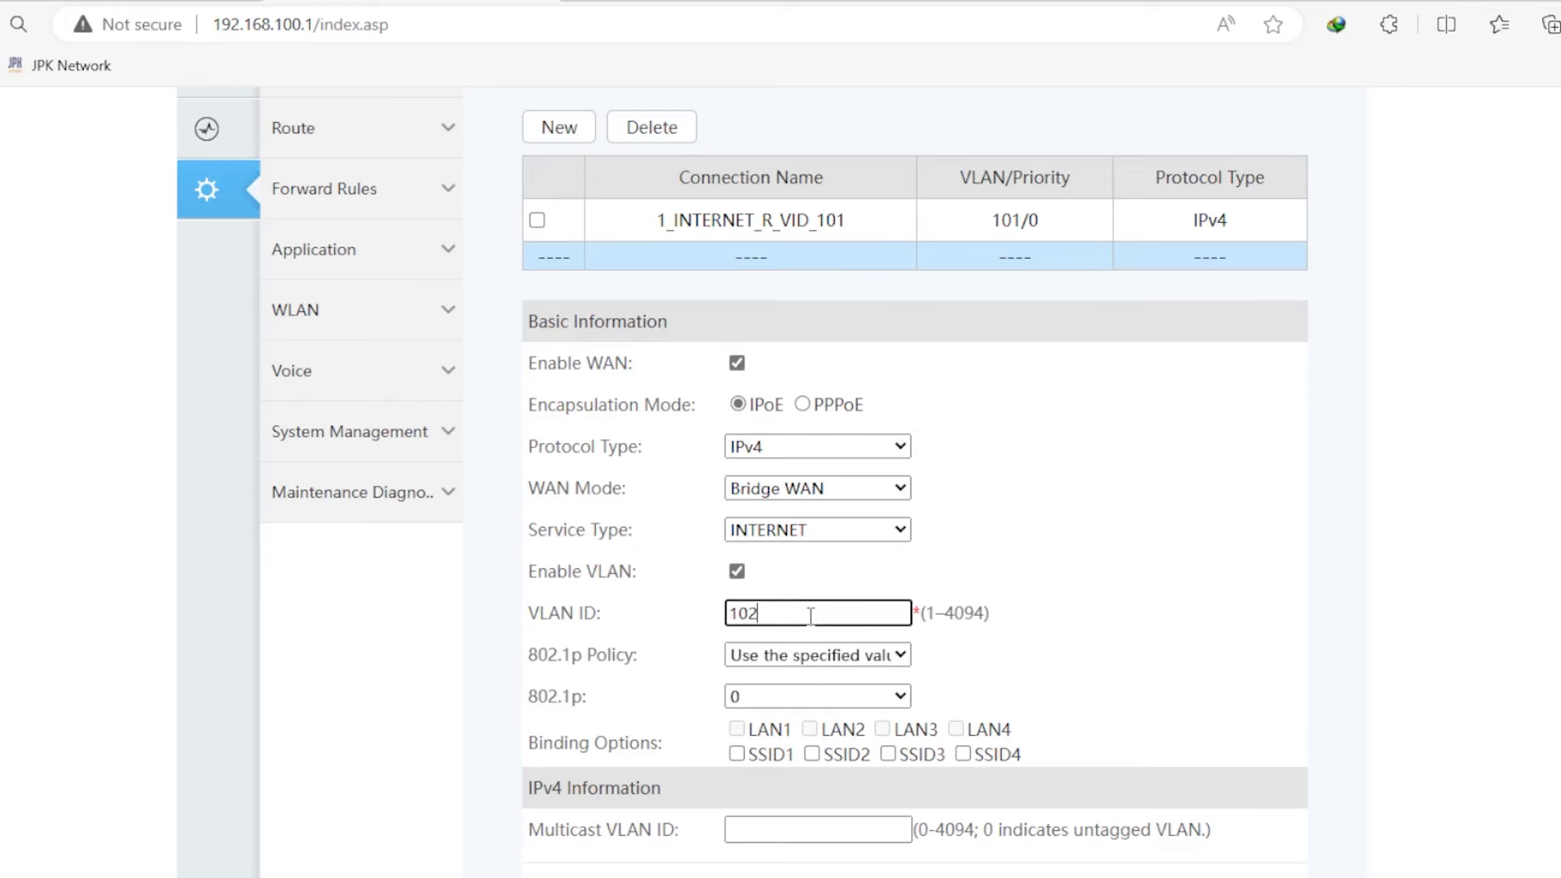
{"action": "type", "text": "102"}
- Bind the bridge WAN to SSID4, apply it, and return to the Home page
{"action": "left_click", "coordinate": [963, 754]}
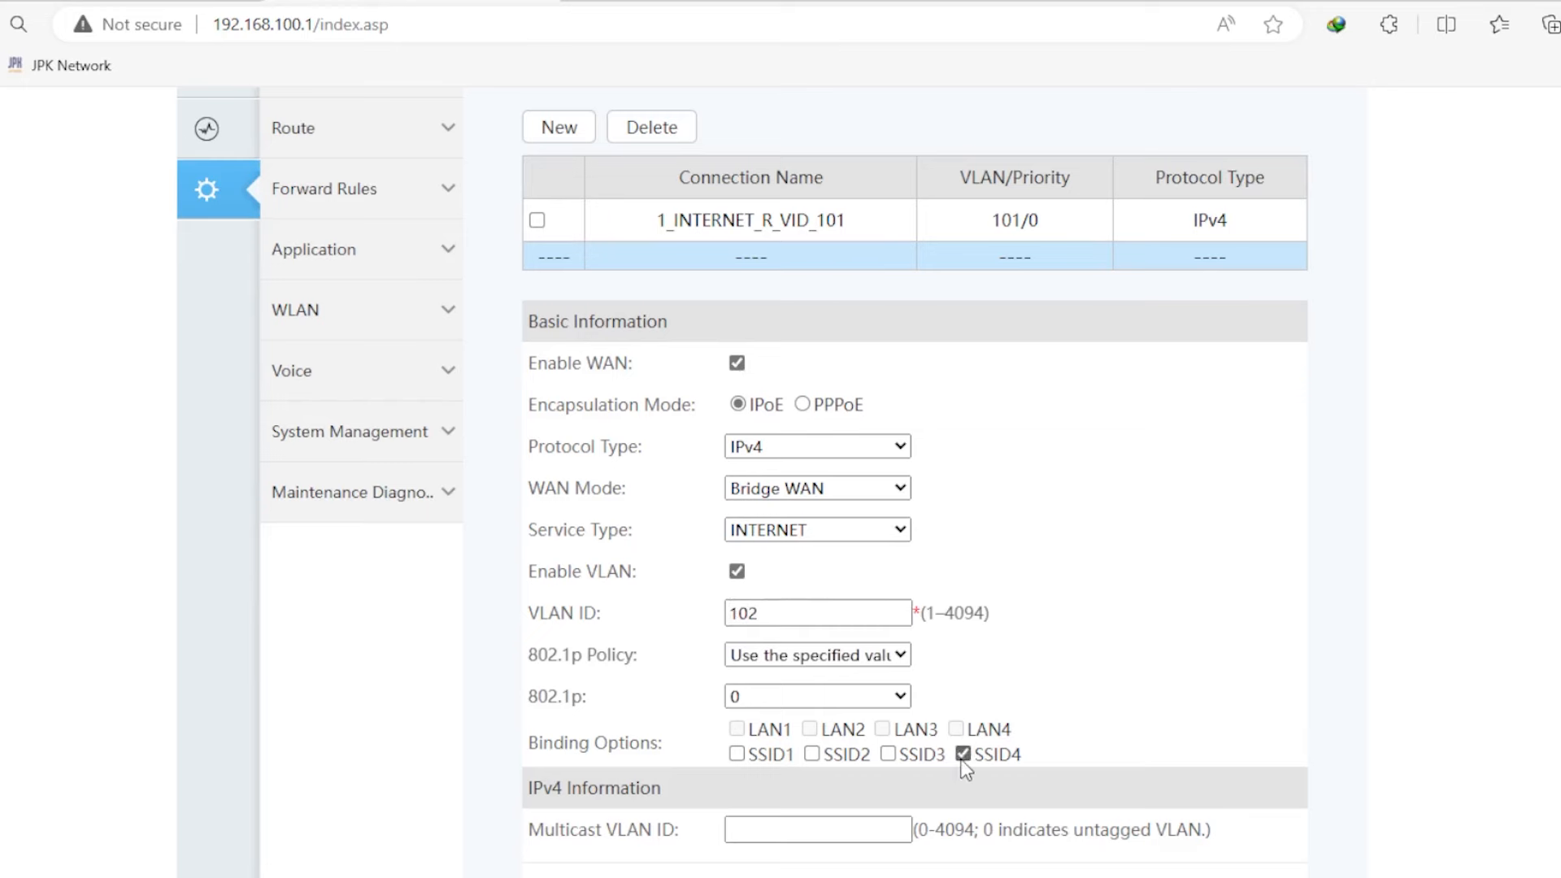
{"action": "scroll", "coordinate": [1136, 590], "scroll_direction": "down", "scroll_amount": 3}
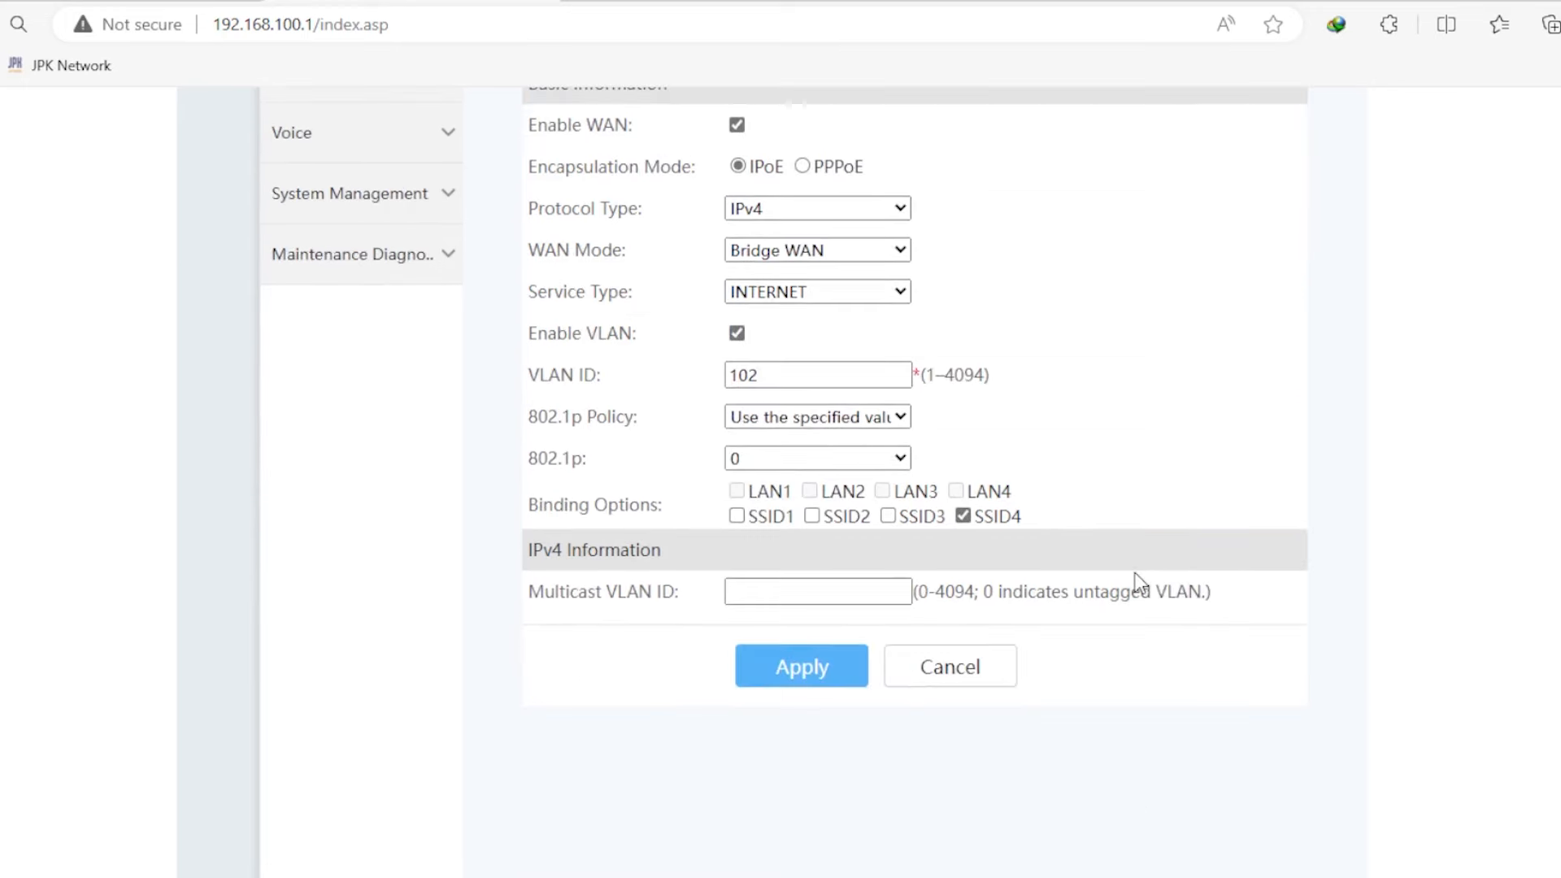
{"action": "scroll", "coordinate": [1139, 582], "scroll_direction": "up", "scroll_amount": 3}
{"action": "scroll", "coordinate": [1017, 634], "scroll_direction": "down", "scroll_amount": 4}
{"action": "left_click", "coordinate": [821, 606]}
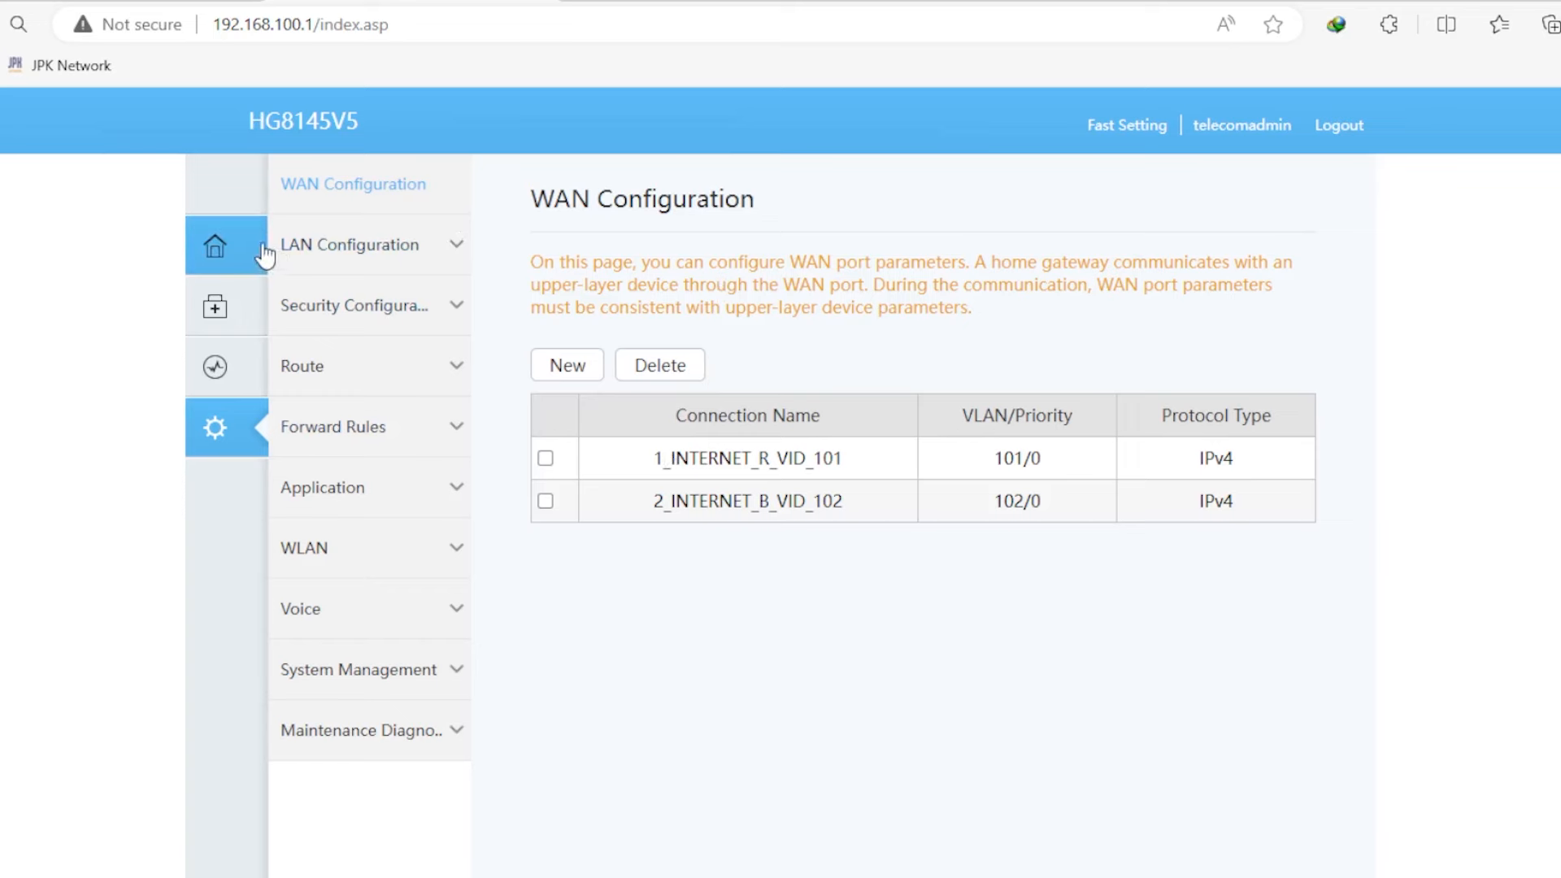
{"action": "left_click", "coordinate": [211, 246]}
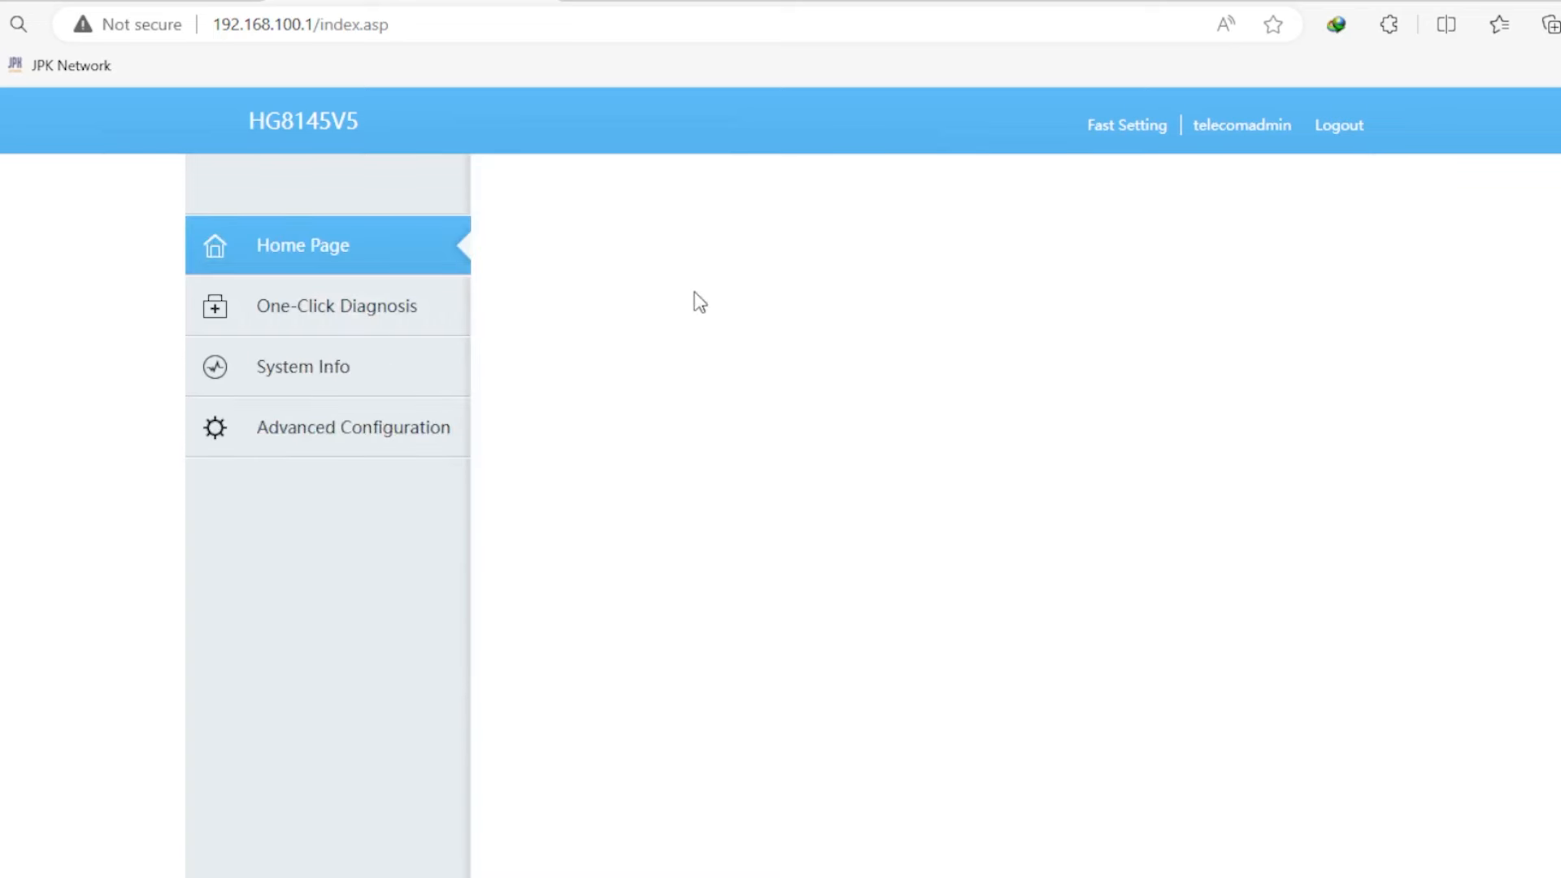